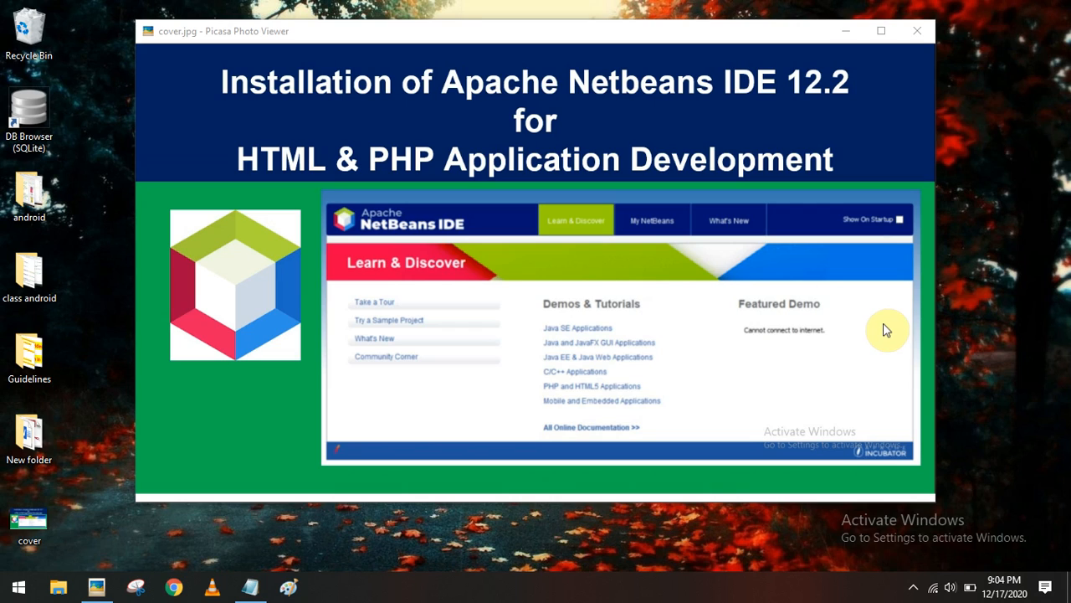
- Minimize the cover image and bring up the Notepad notes with the JDK and Apache Netbeans IDE download links
click(846, 31)
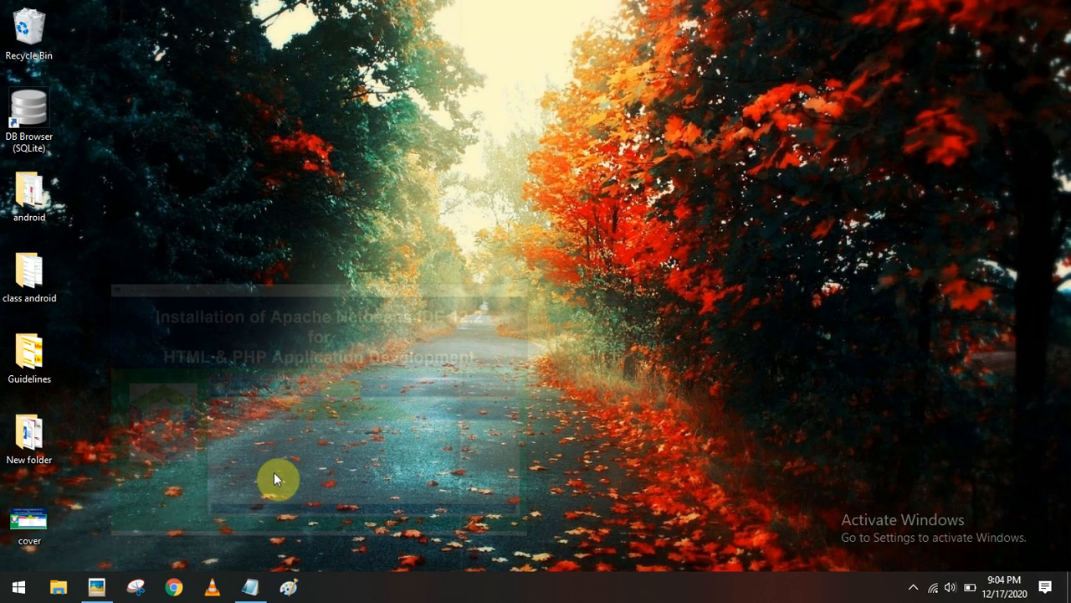
click(249, 586)
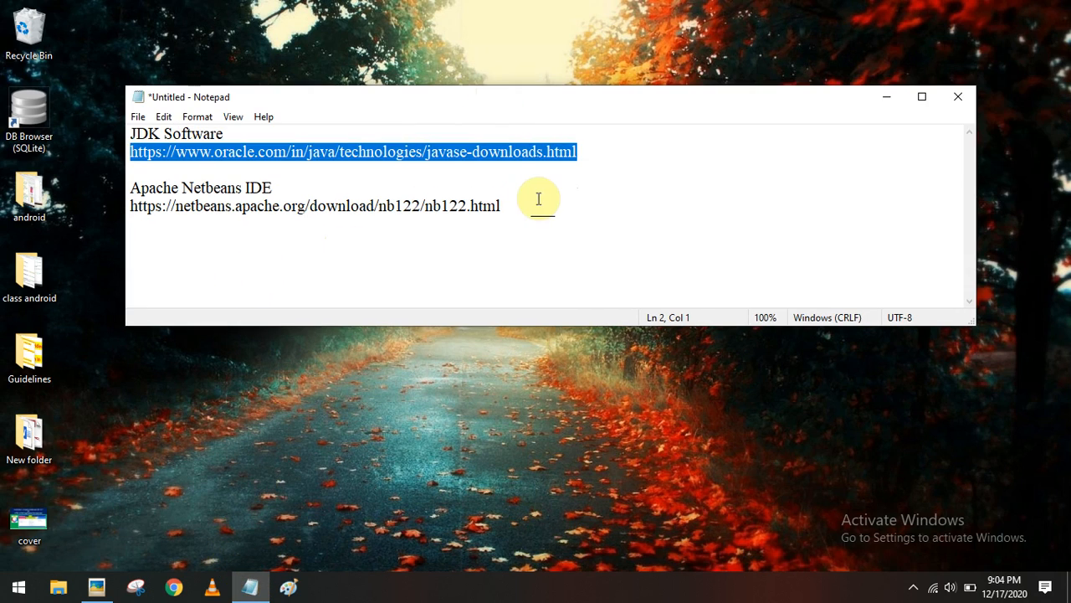
click(160, 173)
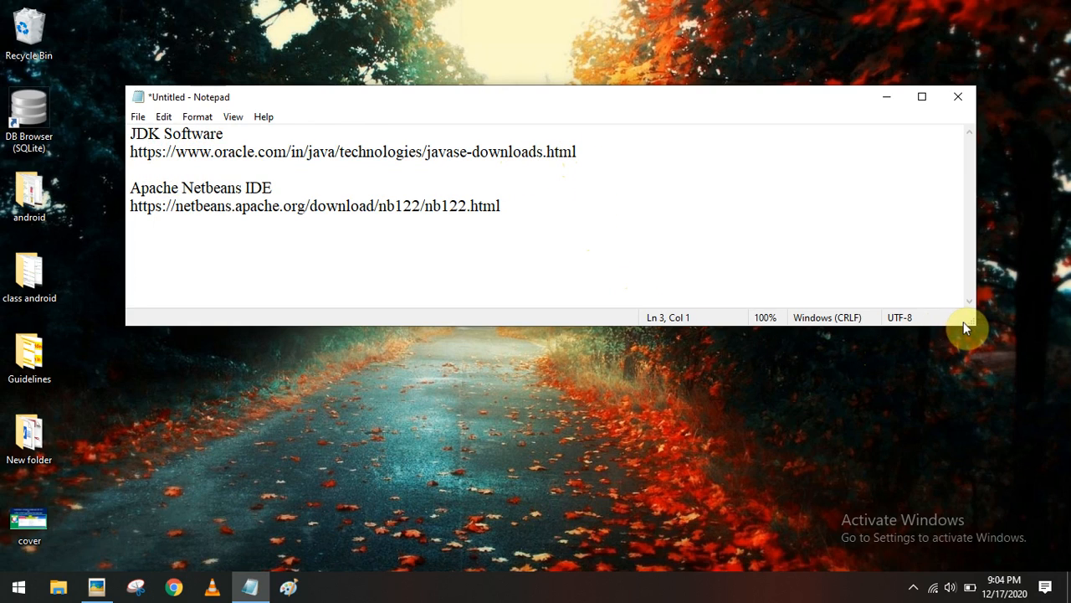
drag(973, 321, 980, 340)
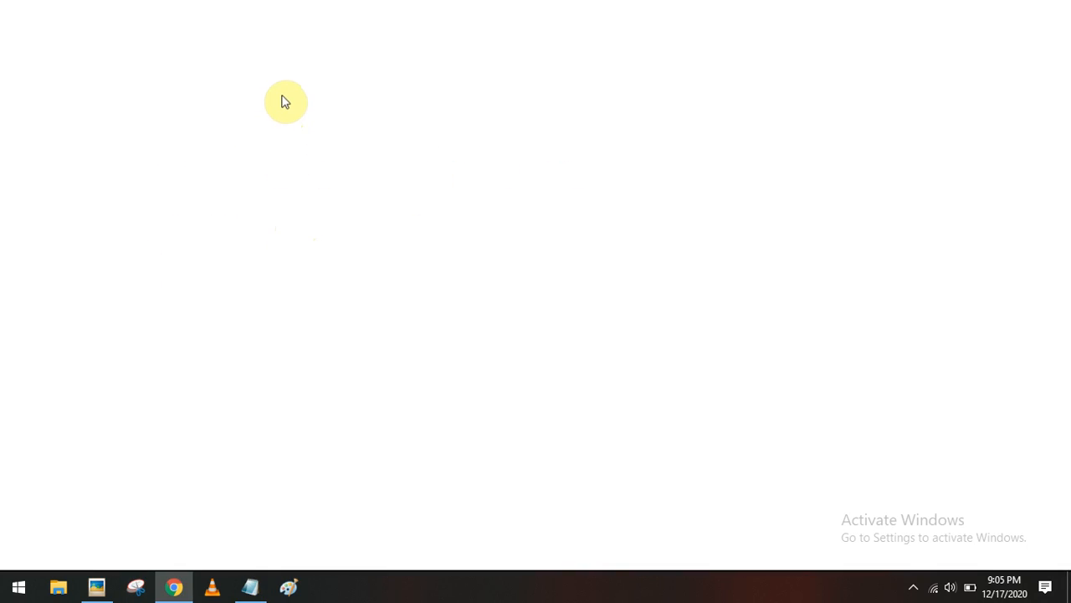
- Search the web for javase in Chrome and open Oracle's JDK Download page for Java SE 15
text(ja)
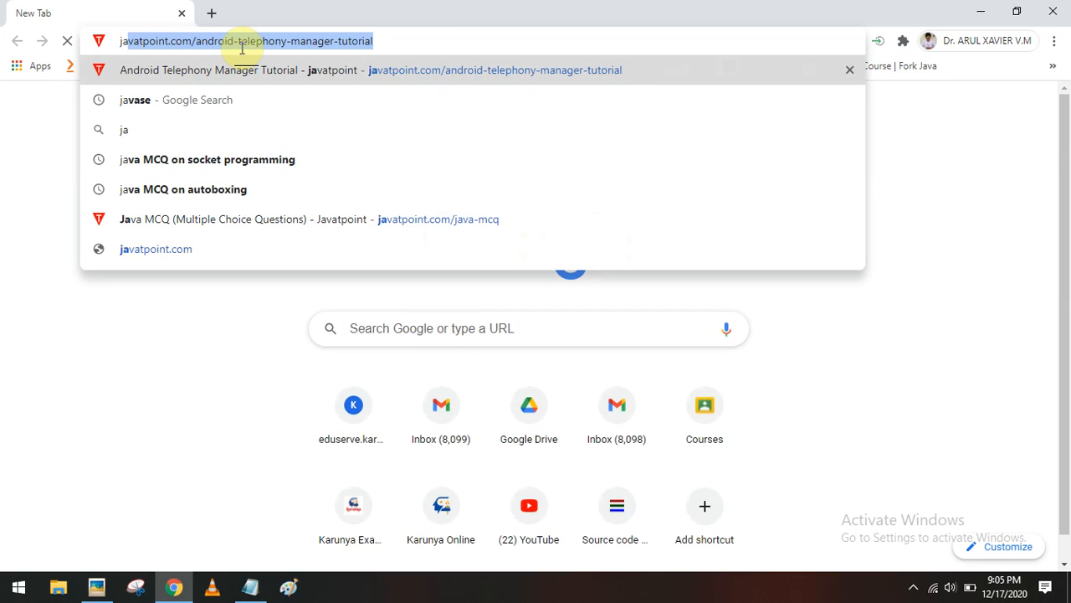
text(vase)
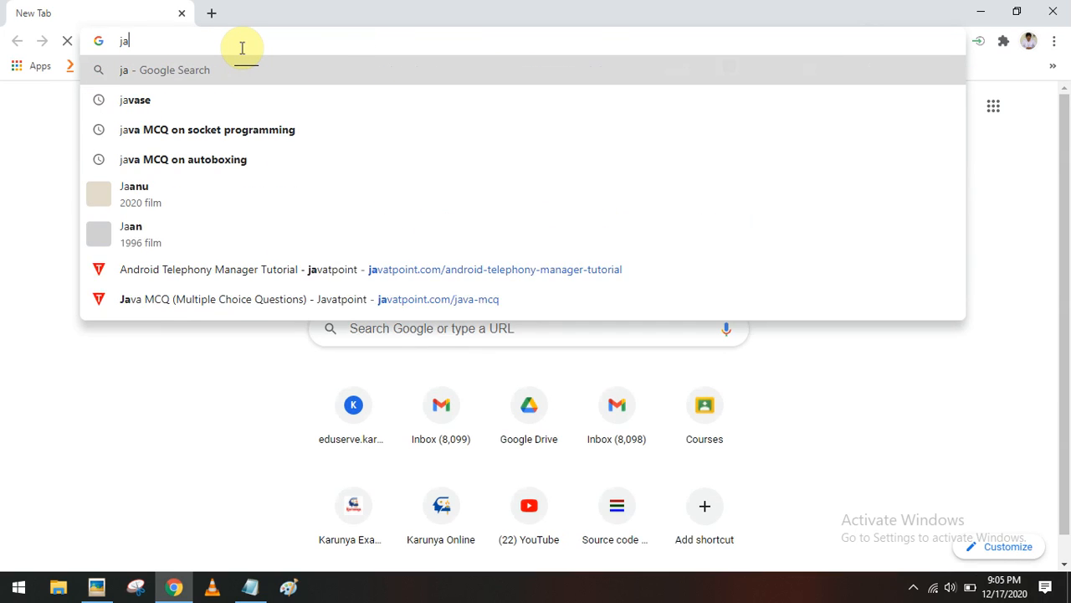
key(Return)
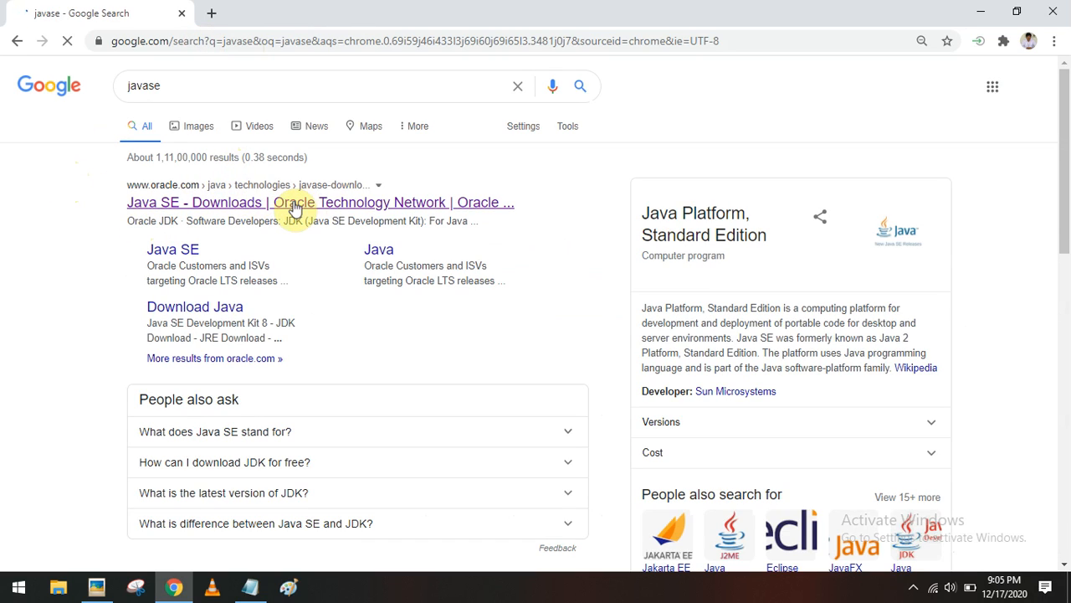
key(ctrl+plus)
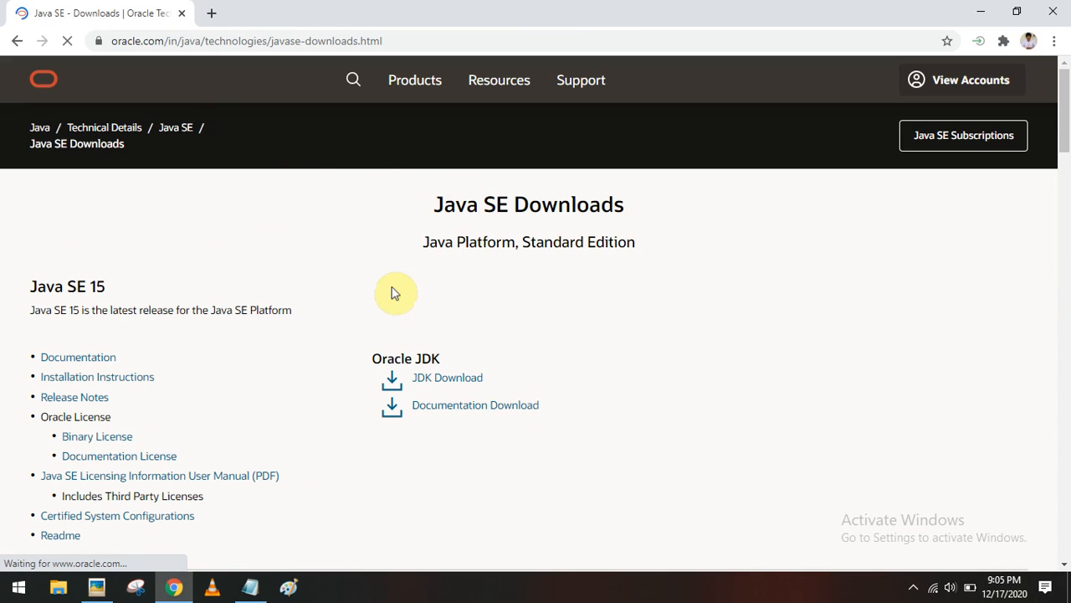
click(449, 385)
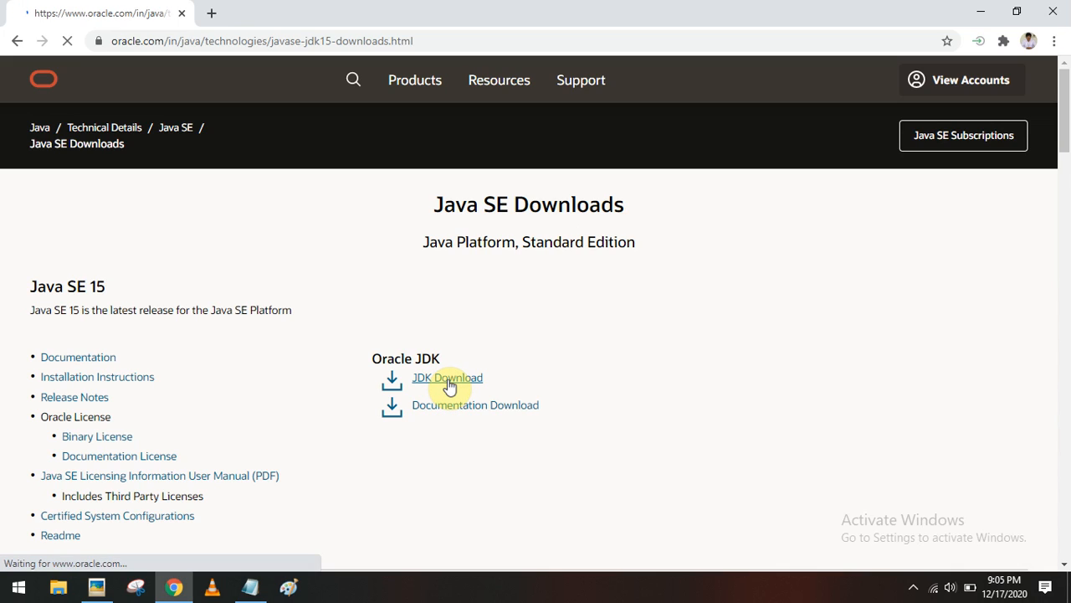
- Accept the Oracle license for the Windows x64 Installer, request jdk-15.0.1_windows-x64_bin.exe and cancel saving it
scroll(355, 237, down, 1)
scroll(355, 237, down, 10)
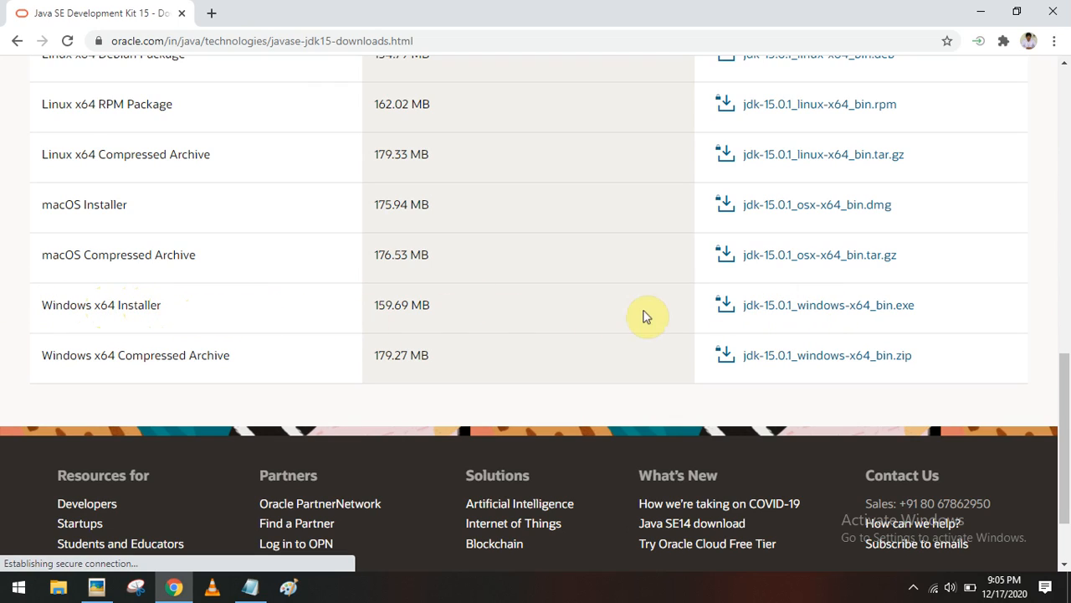
click(799, 307)
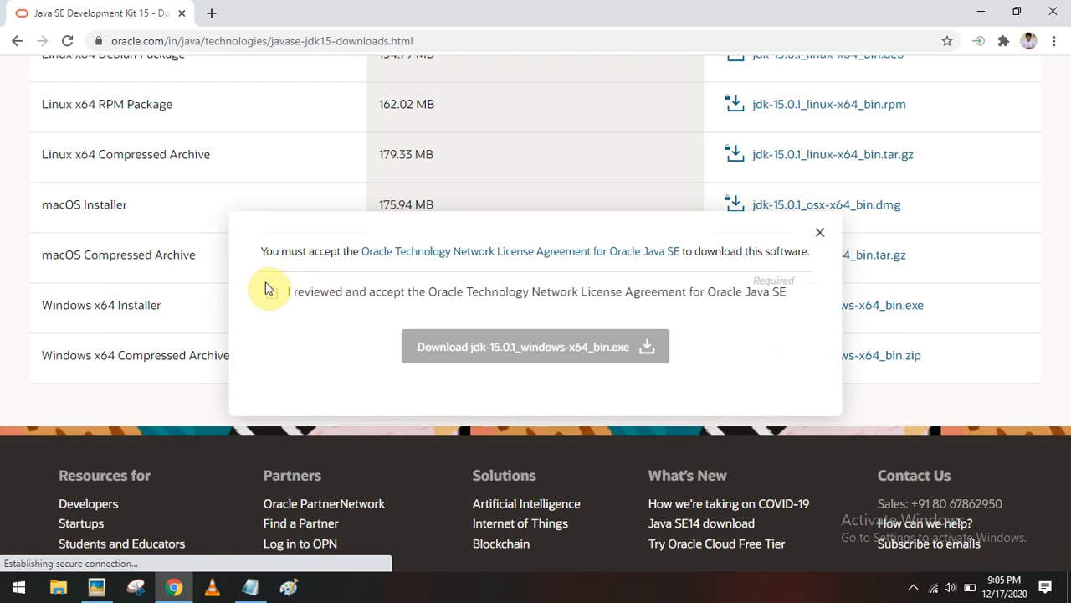
click(270, 293)
click(532, 352)
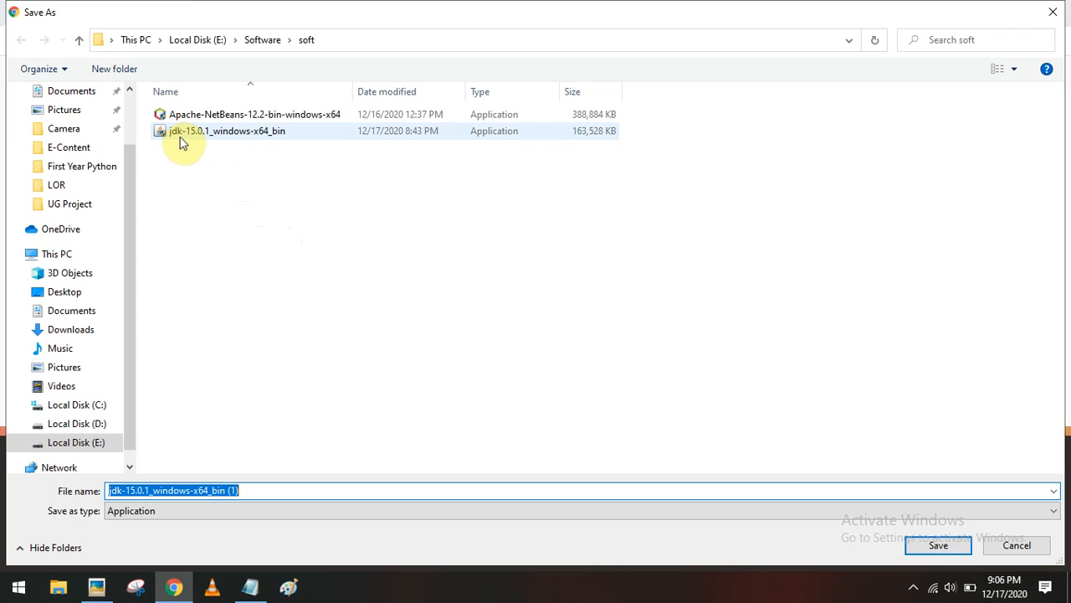
click(1015, 544)
- Switch to File Explorer, open the E:\Software\soft folder and launch the jdk-15.0.1_windows-x64_bin installer
click(58, 587)
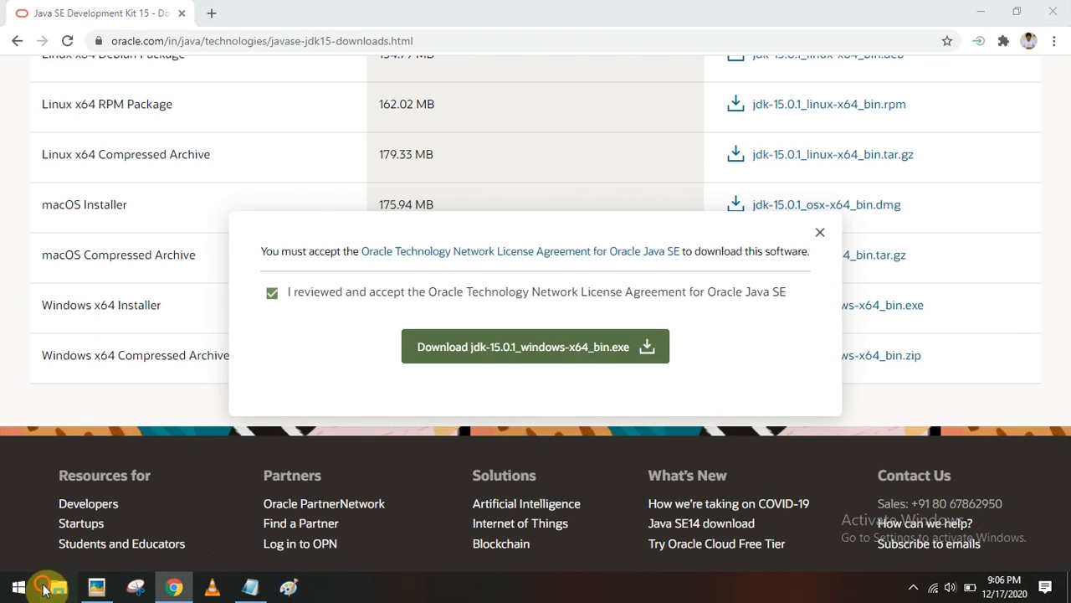
double_click(228, 324)
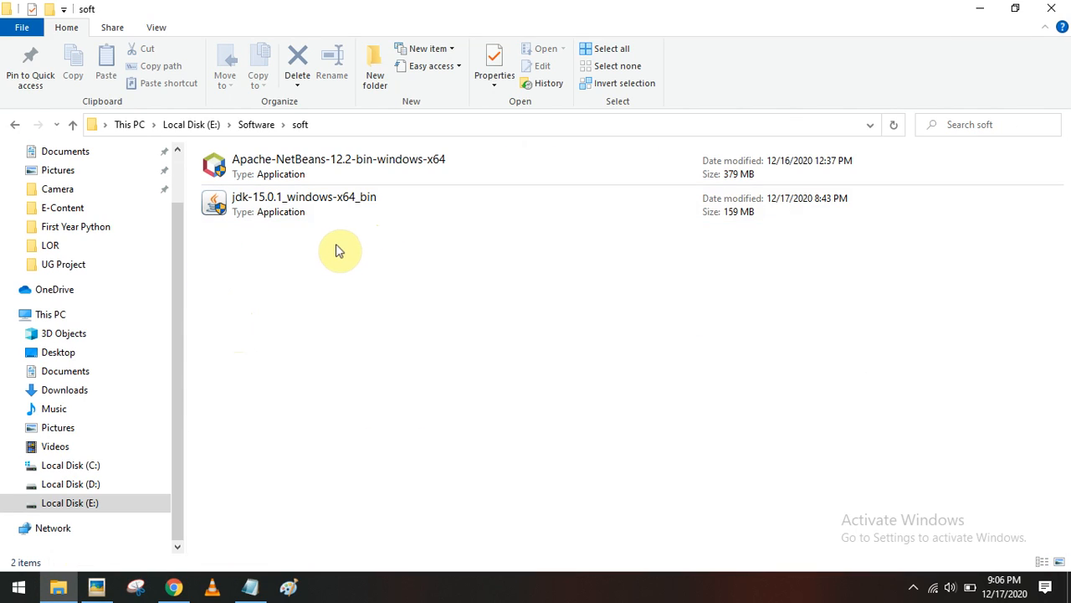
click(259, 207)
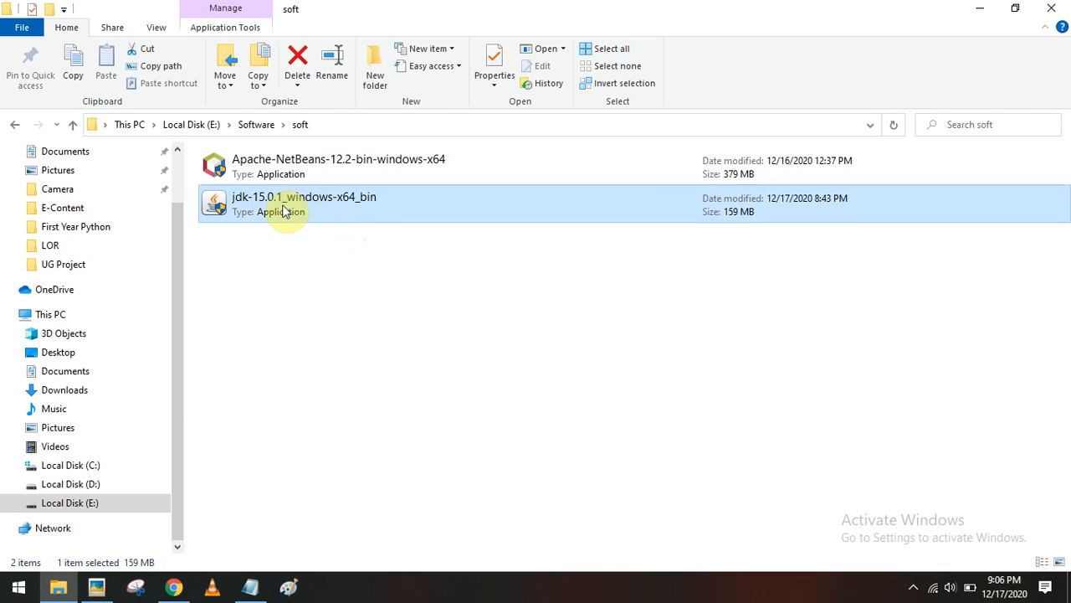
click(304, 274)
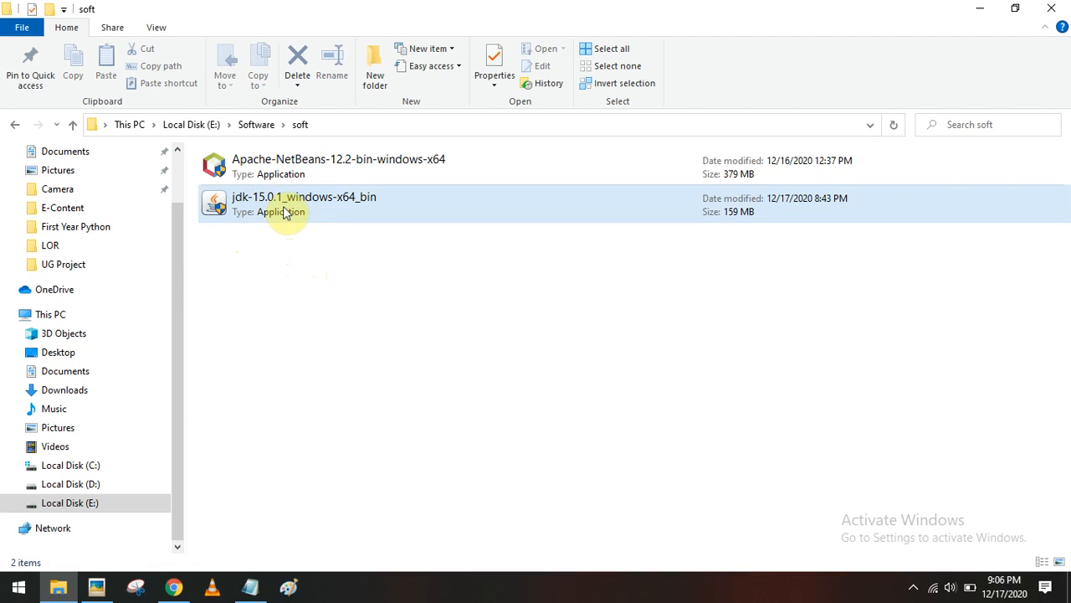
double_click(300, 212)
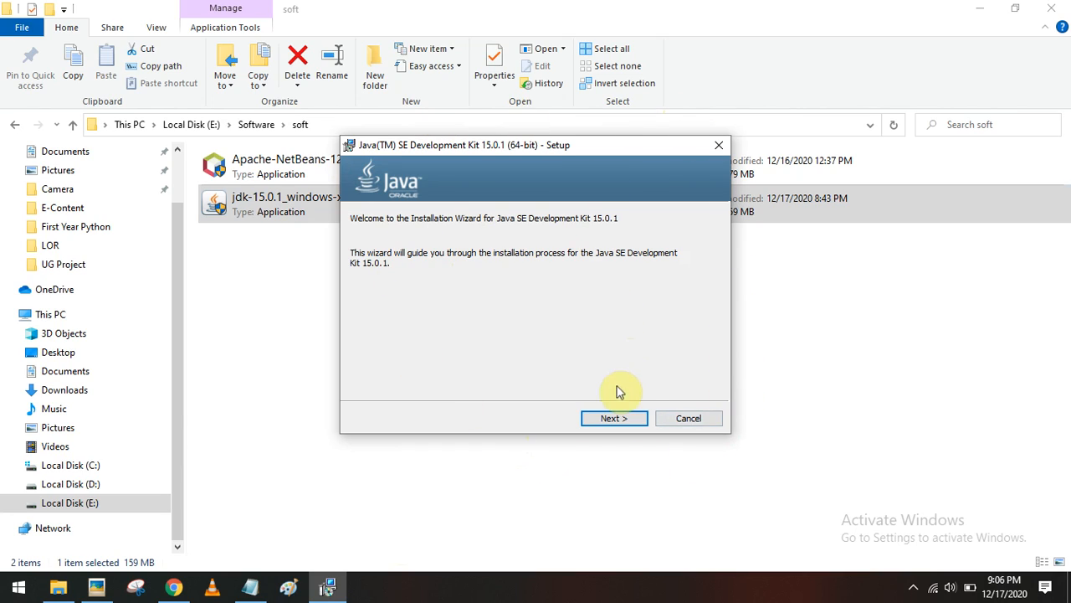
- Install Java SE Development Kit 15.0.1 to the default folder C:\Program Files\Java\jdk-15.0.1 and close the wizard
click(624, 425)
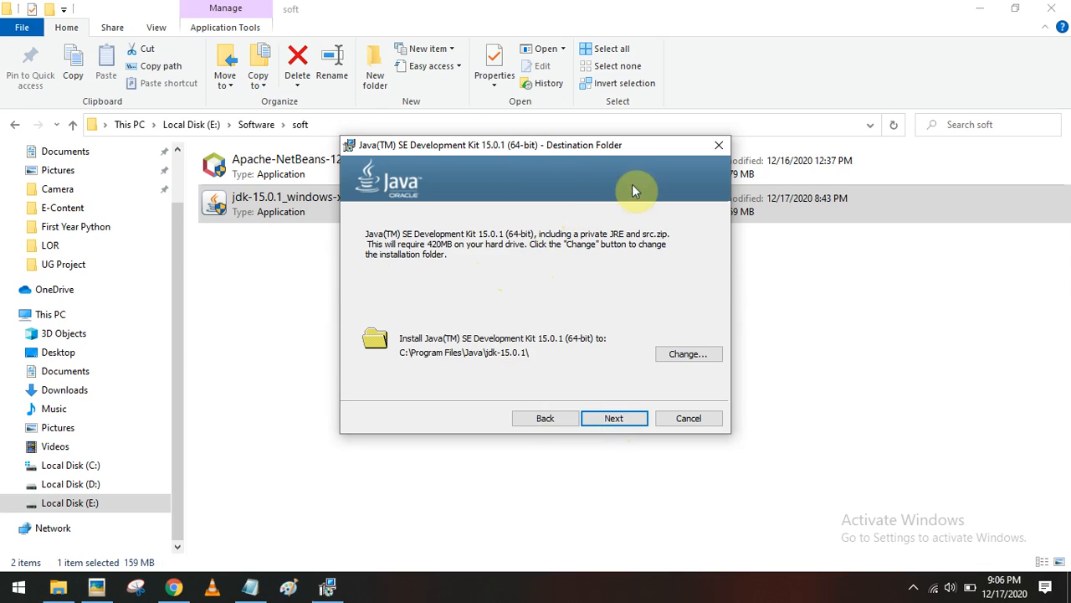
click(611, 420)
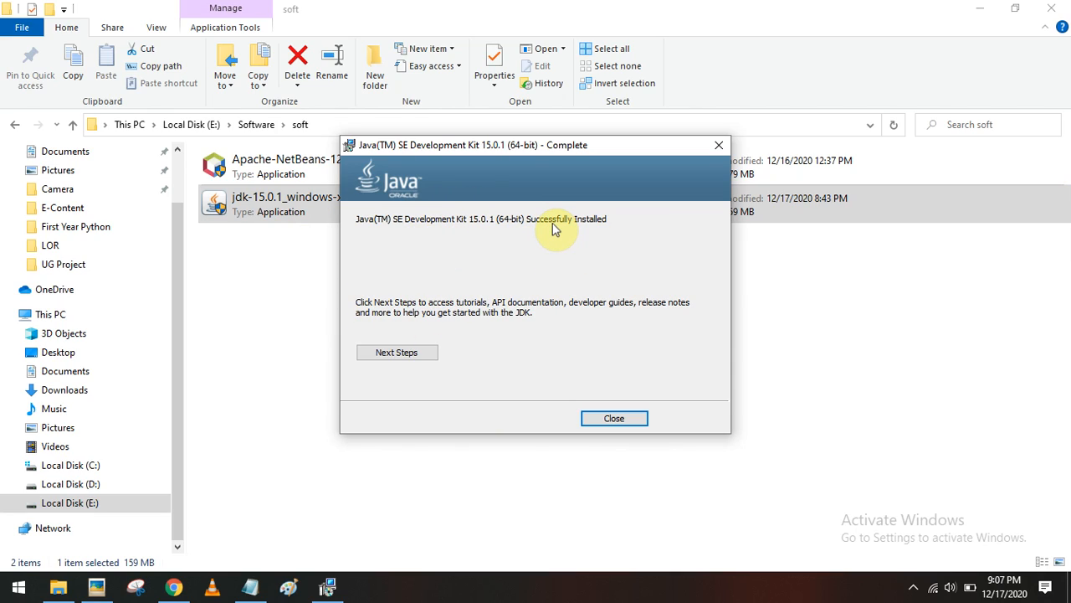
click(615, 419)
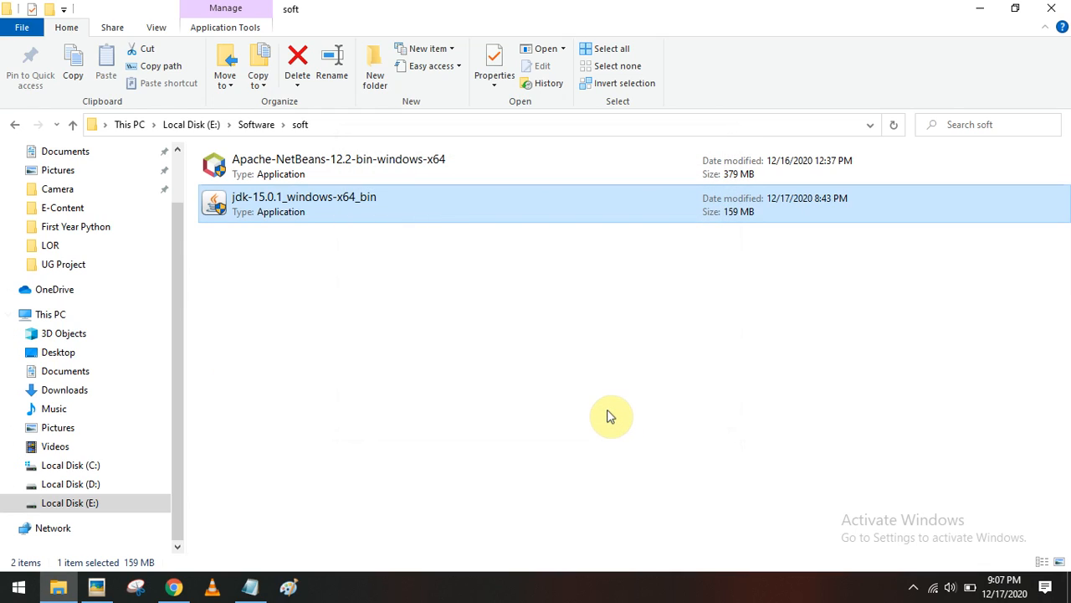
- Browse from This PC to the installed JDK folder C:\Program Files\Java\jdk-15.0.1
click(48, 316)
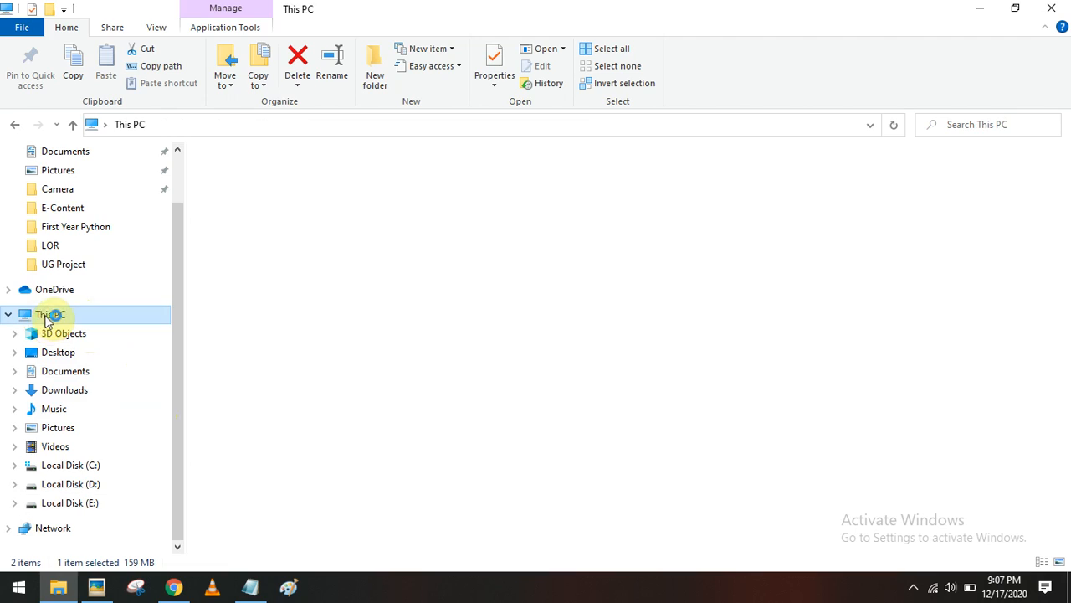
right_click(69, 321)
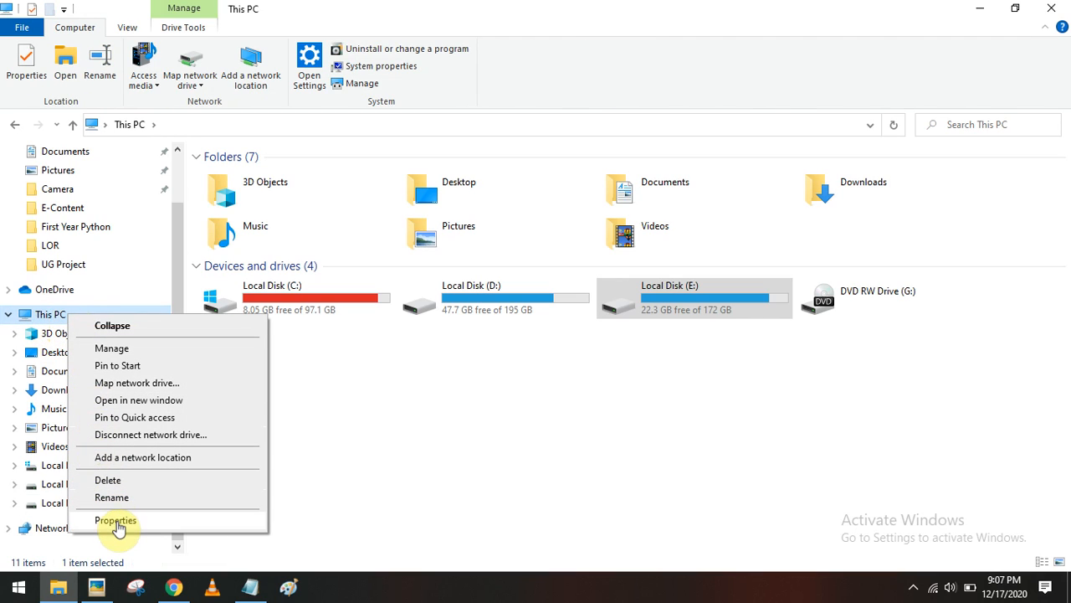
click(349, 421)
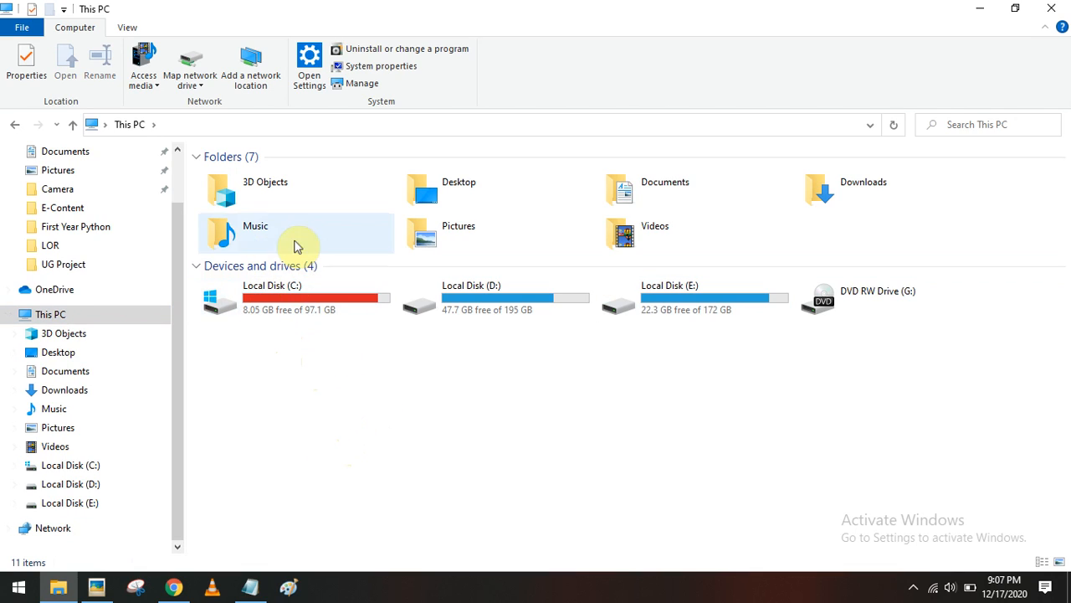
double_click(294, 310)
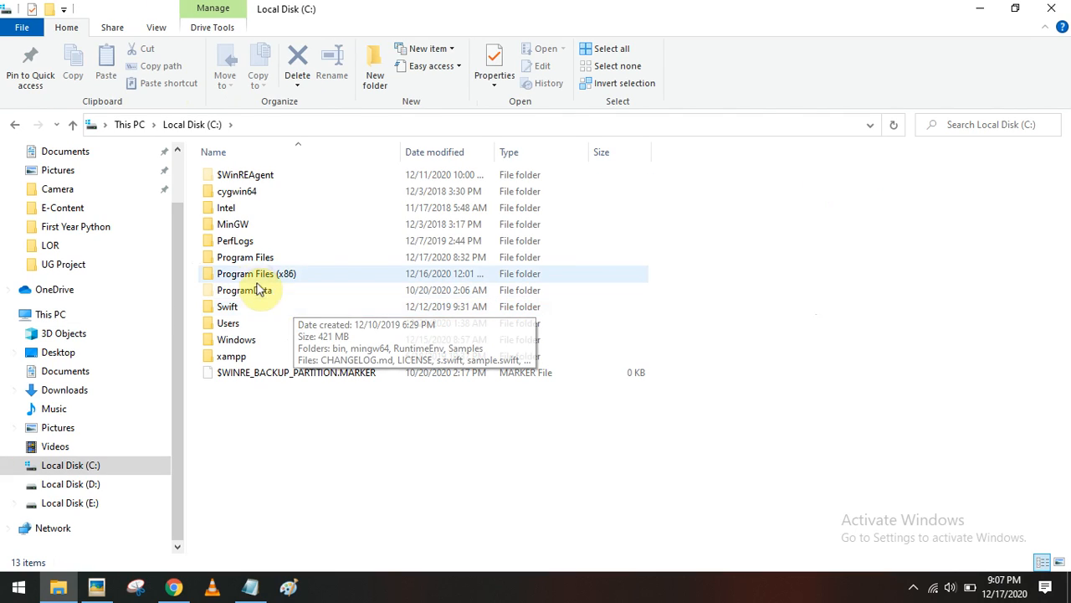
double_click(247, 265)
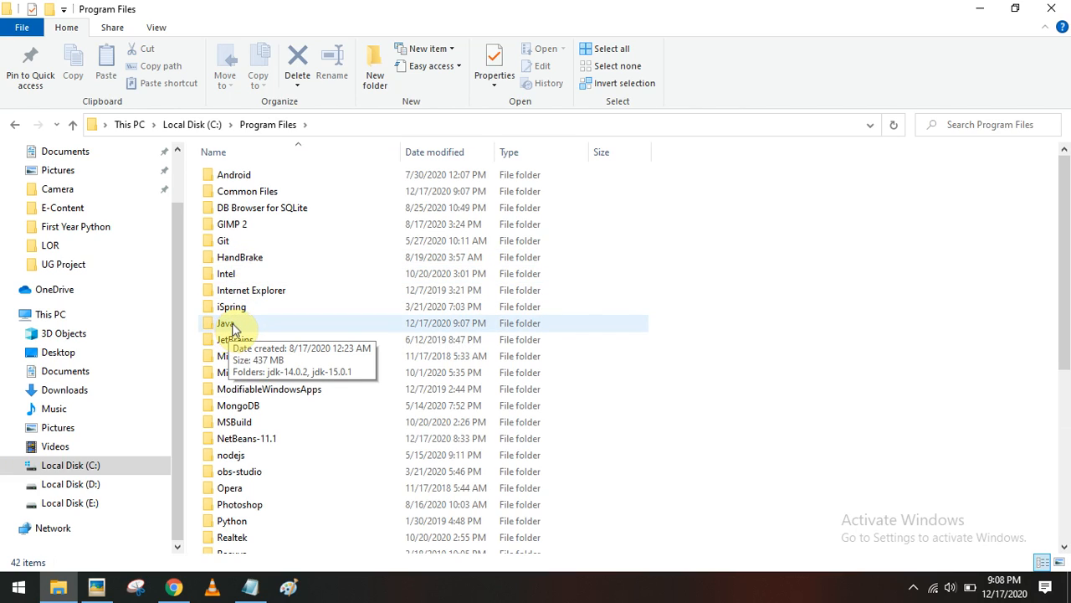
double_click(234, 327)
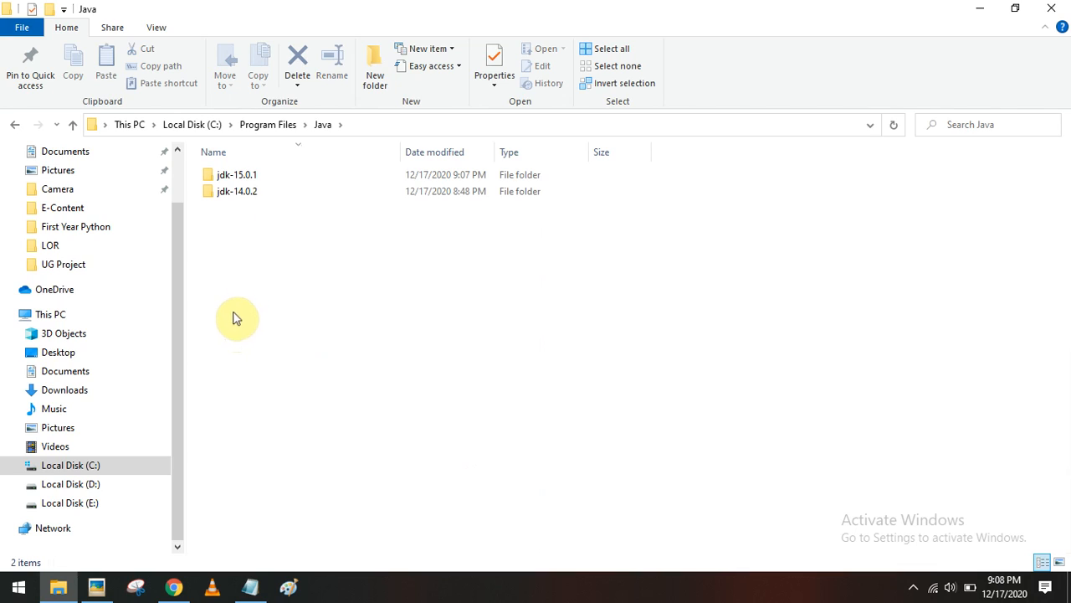
click(229, 175)
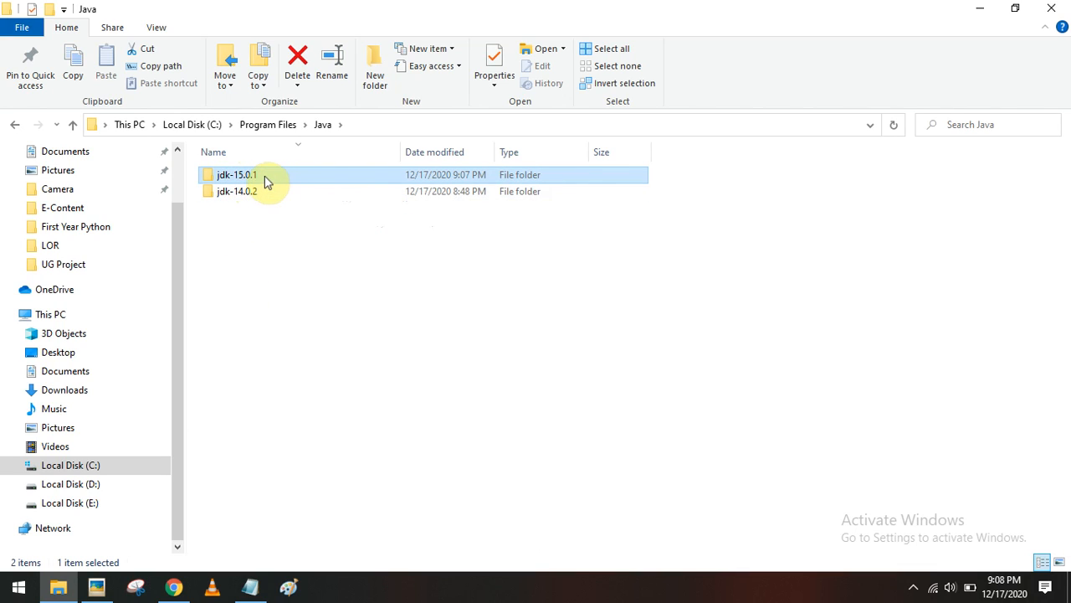
double_click(267, 182)
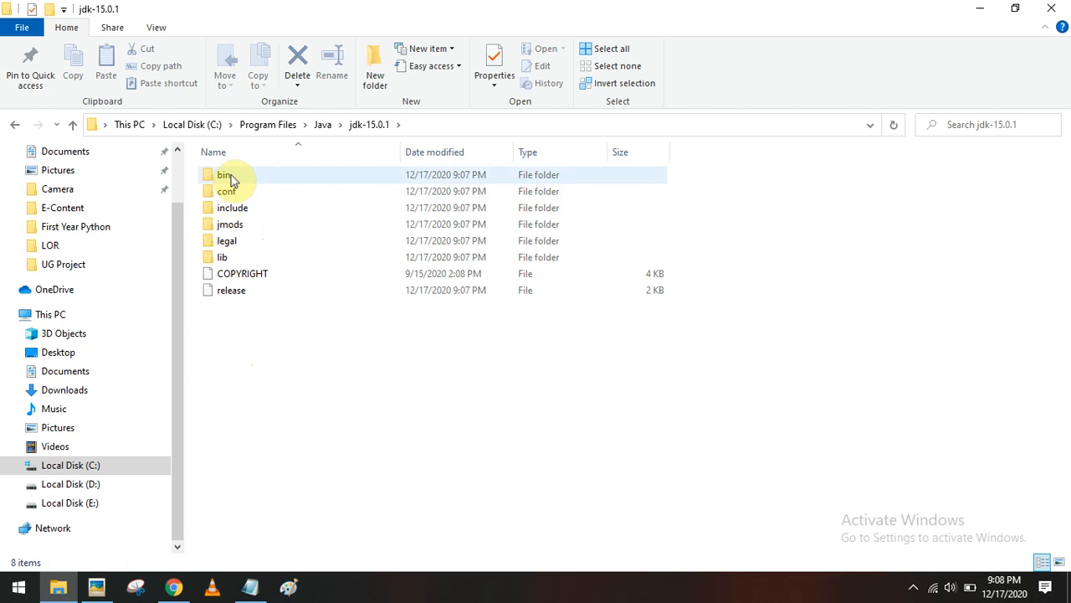
- Look through the files in the JDK's bin folder and return to the jdk-15.0.1 folder
double_click(233, 175)
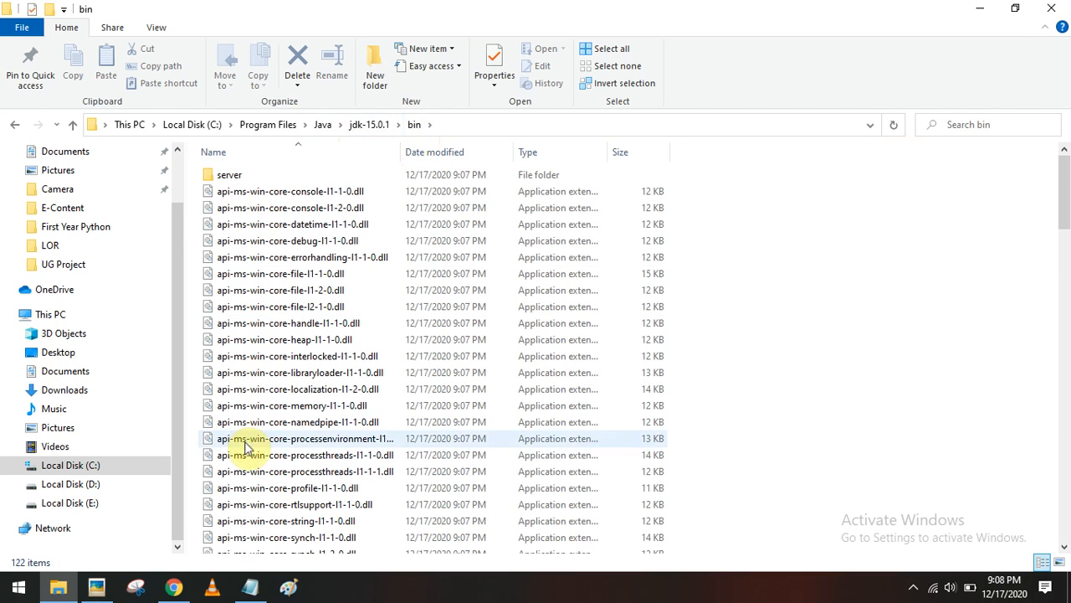
scroll(272, 303, down, 15)
scroll(270, 303, up, 15)
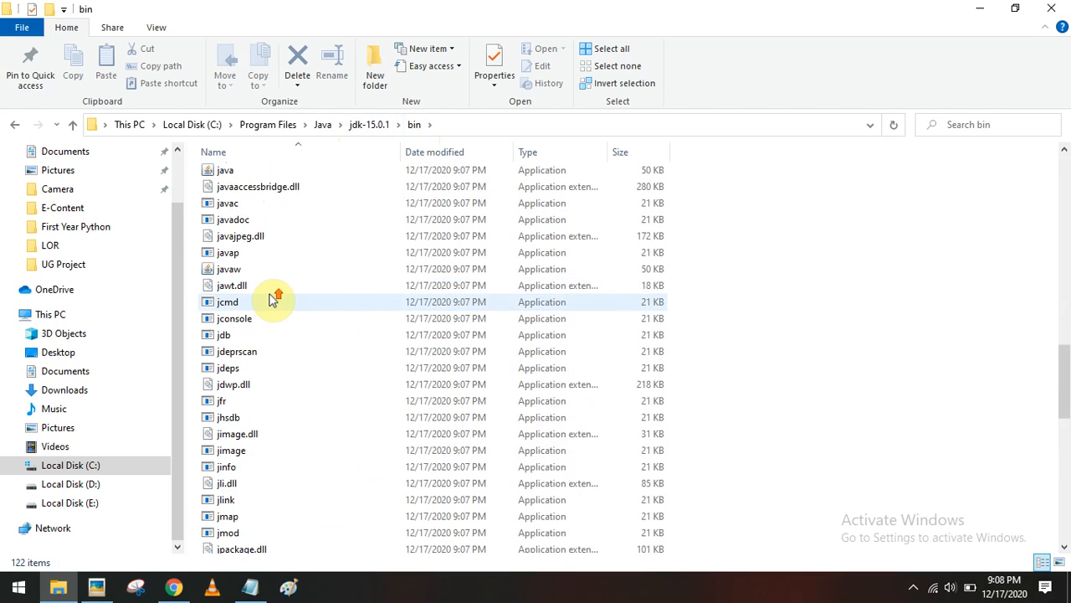
click(13, 125)
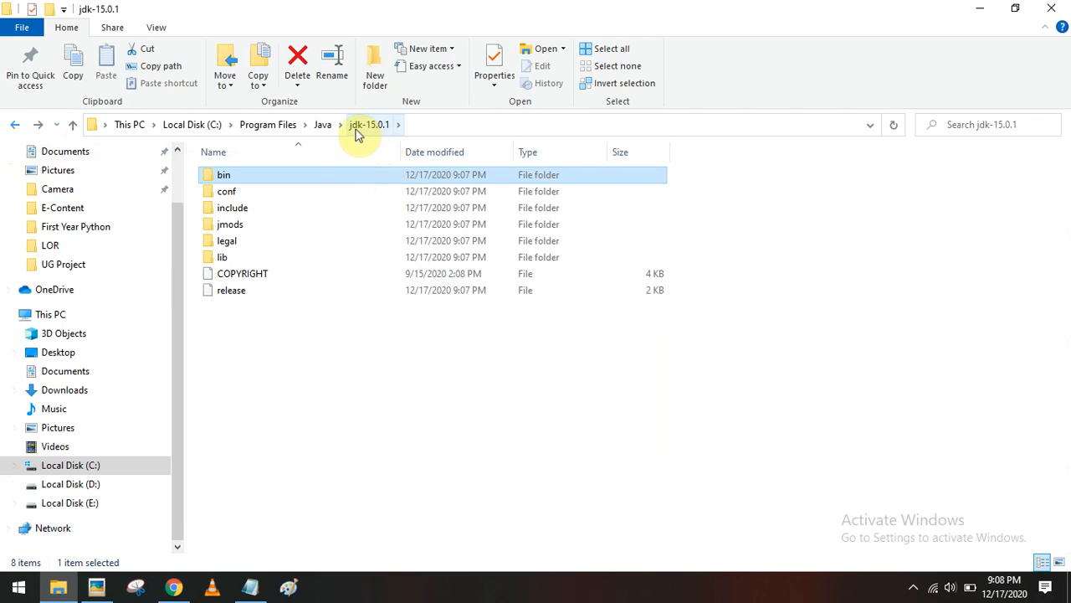
- Copy the folder path C:\Program Files\Java\jdk-15.0.1 to the clipboard
click(416, 126)
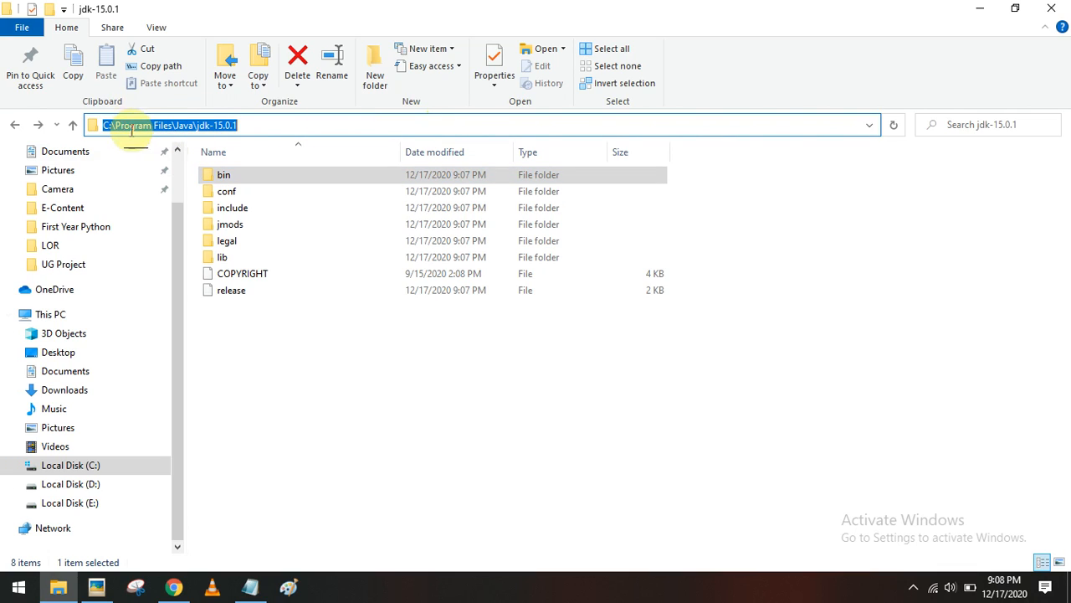
click(225, 125)
drag(239, 124, 88, 123)
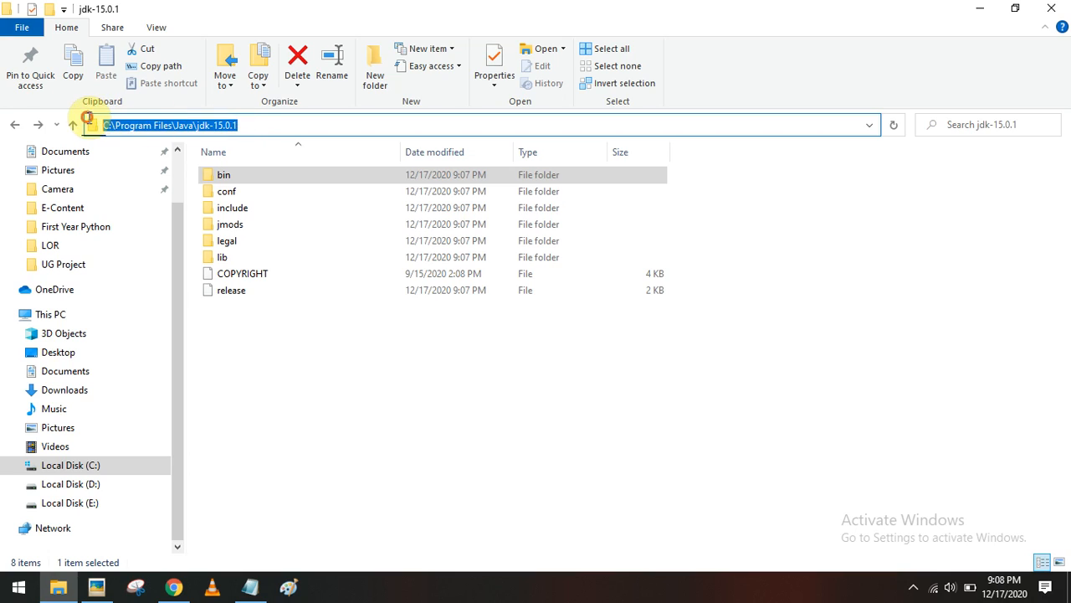
right_click(228, 128)
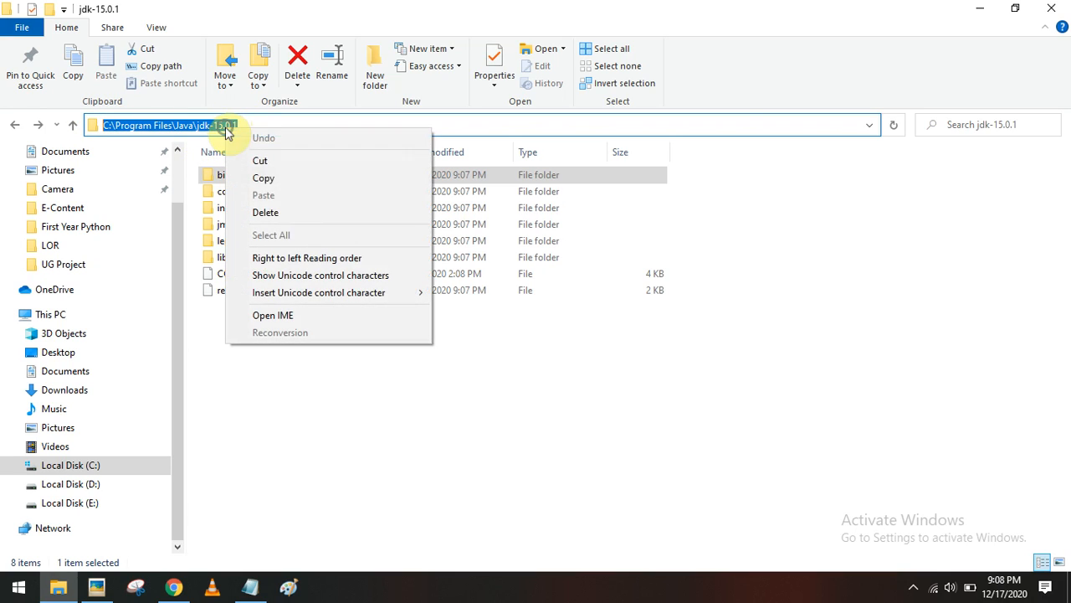
click(276, 179)
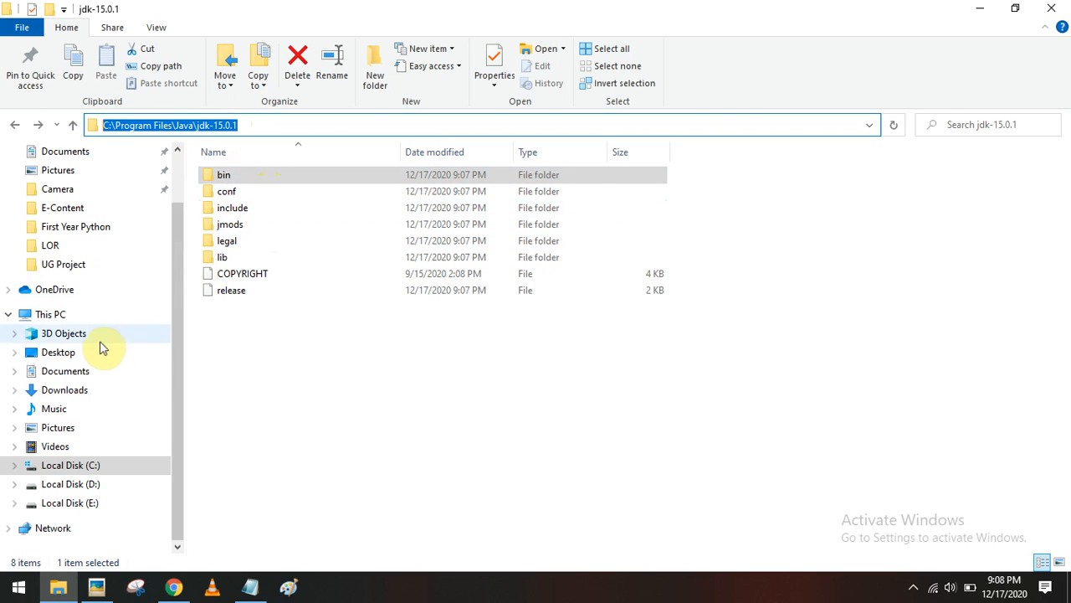
- Open the Environment Variables settings through This PC's system properties and look over the system variables
click(47, 313)
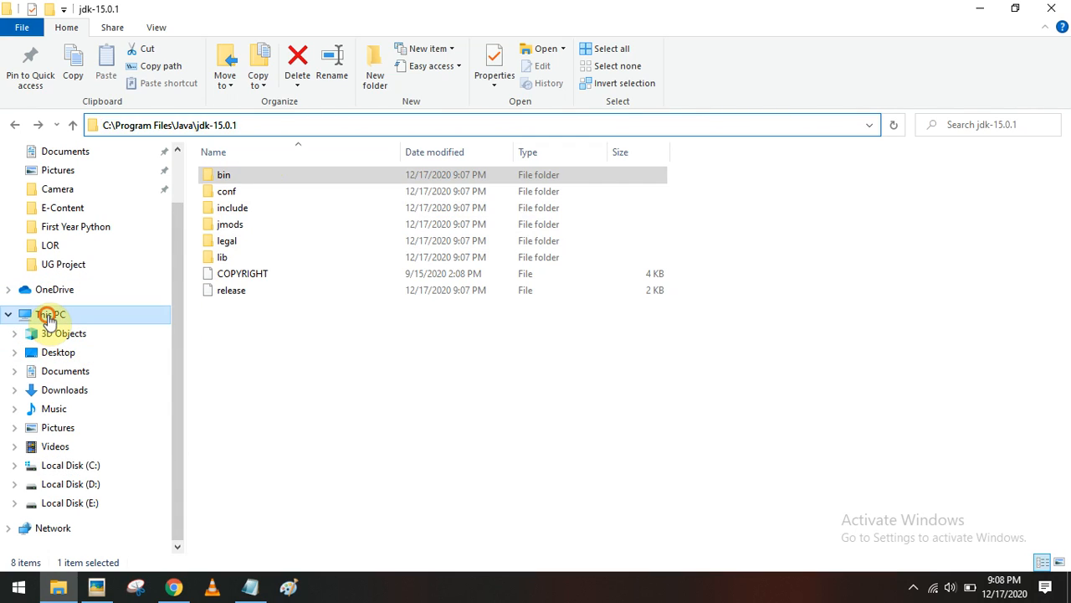
right_click(48, 315)
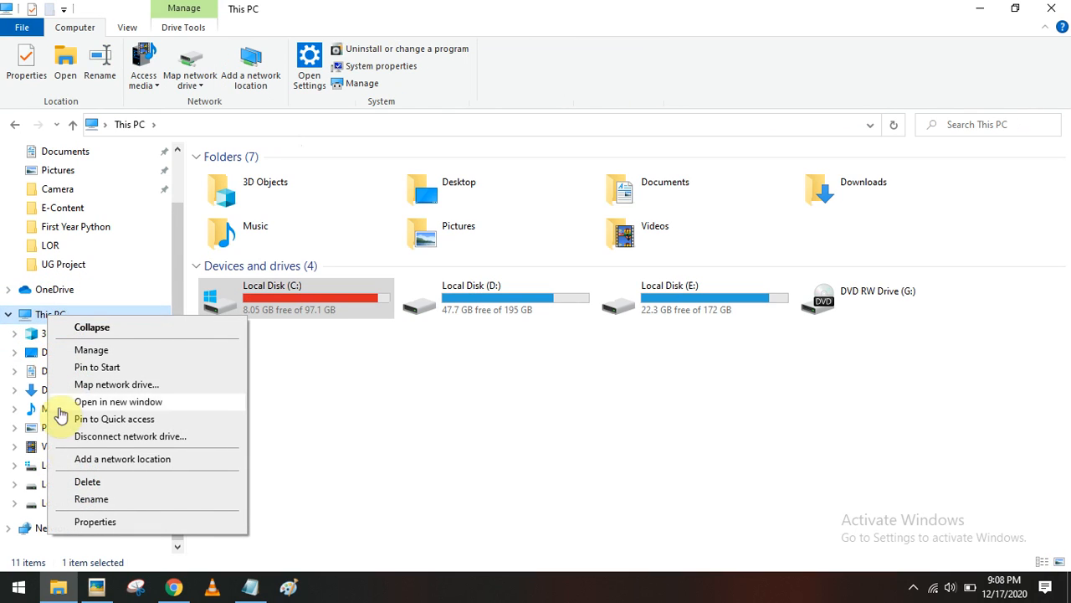
click(95, 522)
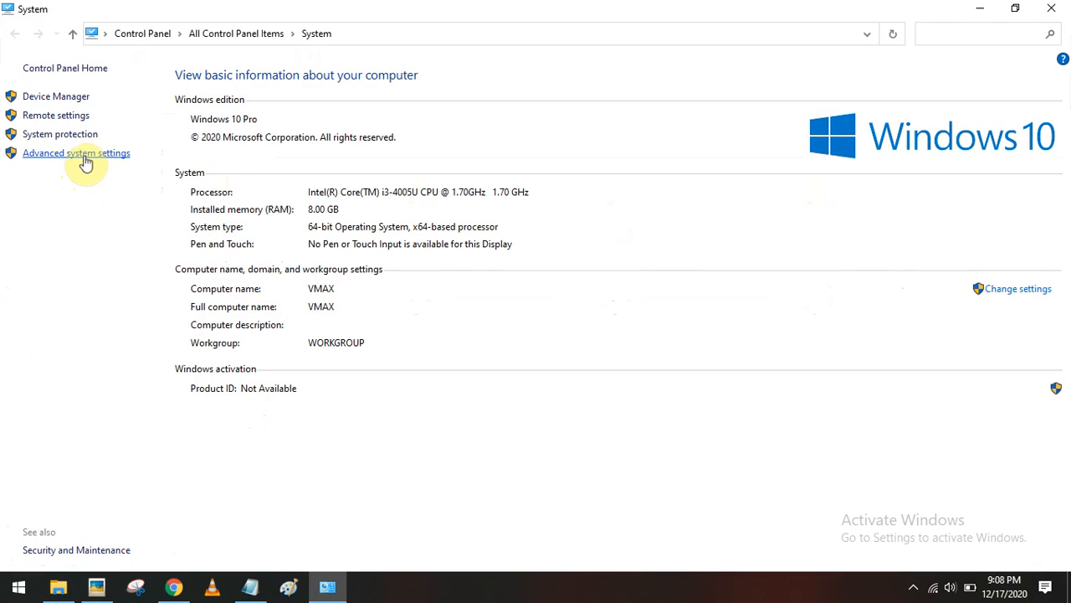
click(78, 154)
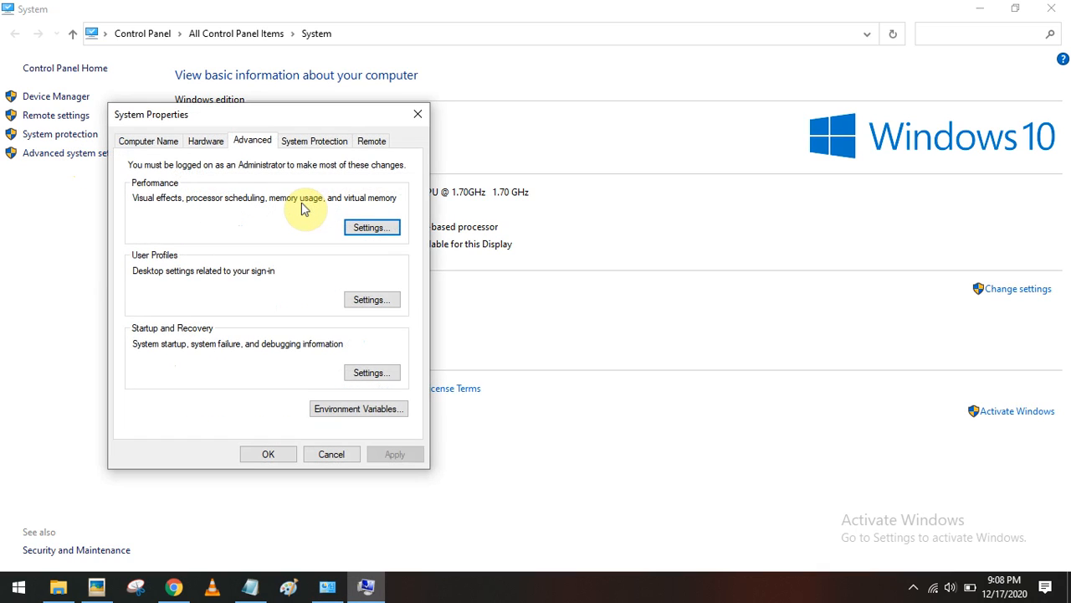
drag(284, 126, 514, 94)
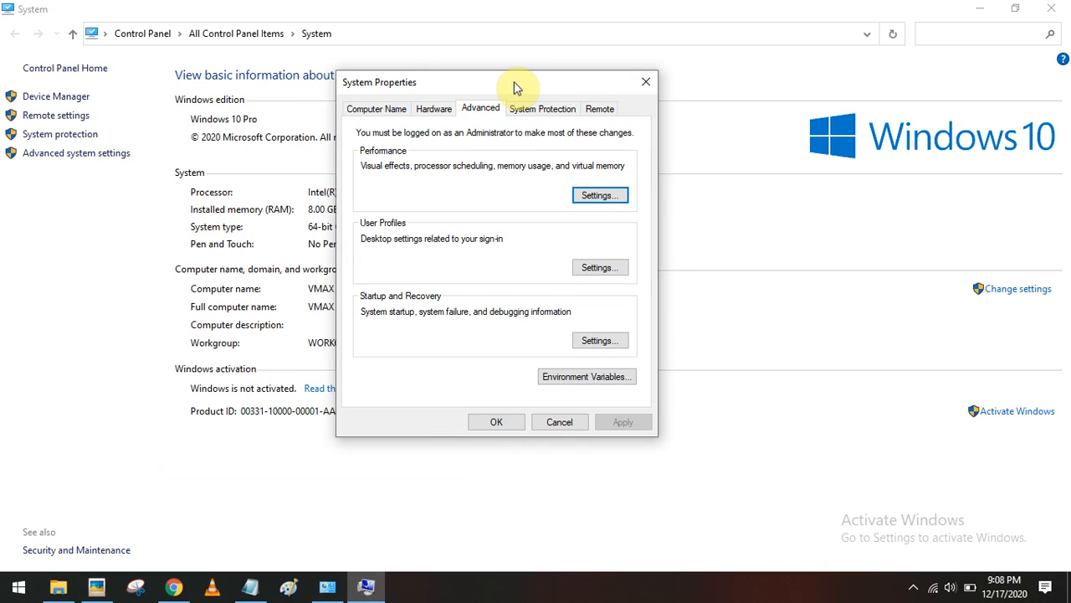
click(583, 378)
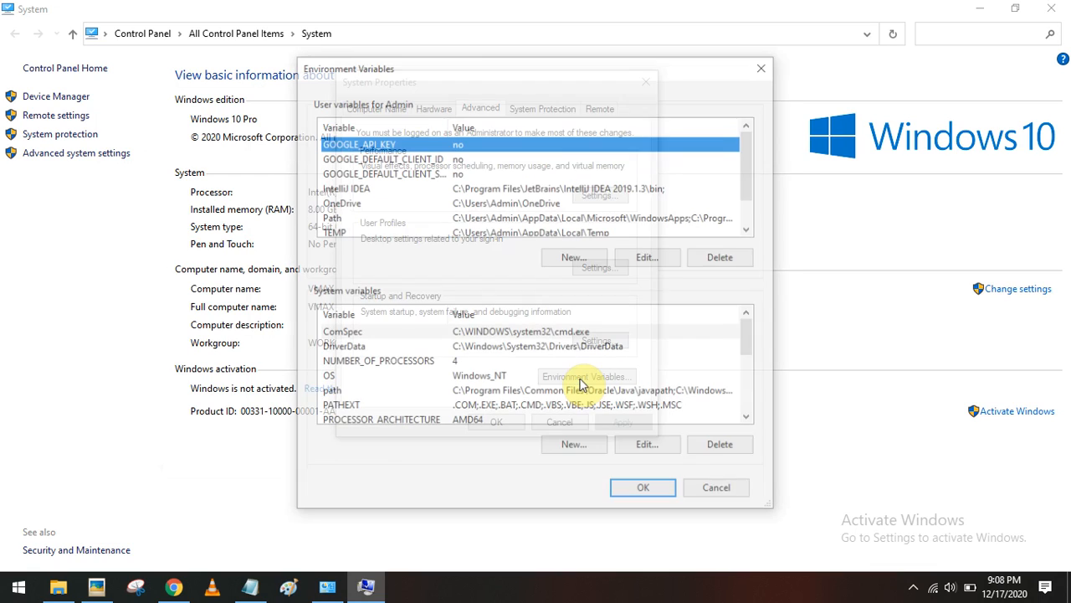
scroll(407, 335, down, 3)
scroll(405, 332, up, 3)
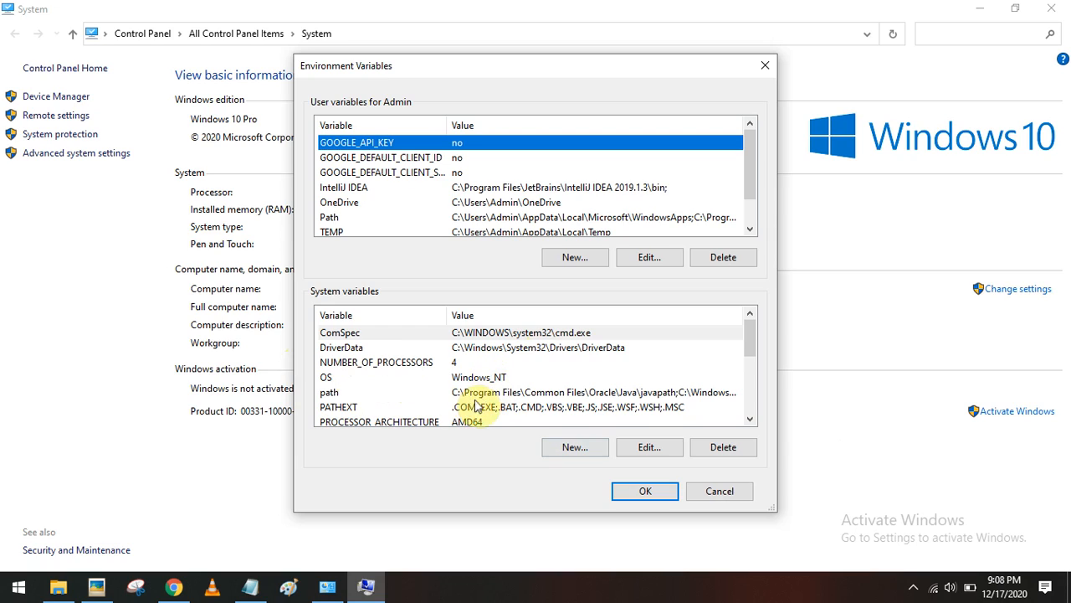
- Create the system variable JAVA_HOME with value C:\Program Files\Java\jdk-15.0.1, apply it and close the system and File Explorer windows
click(575, 448)
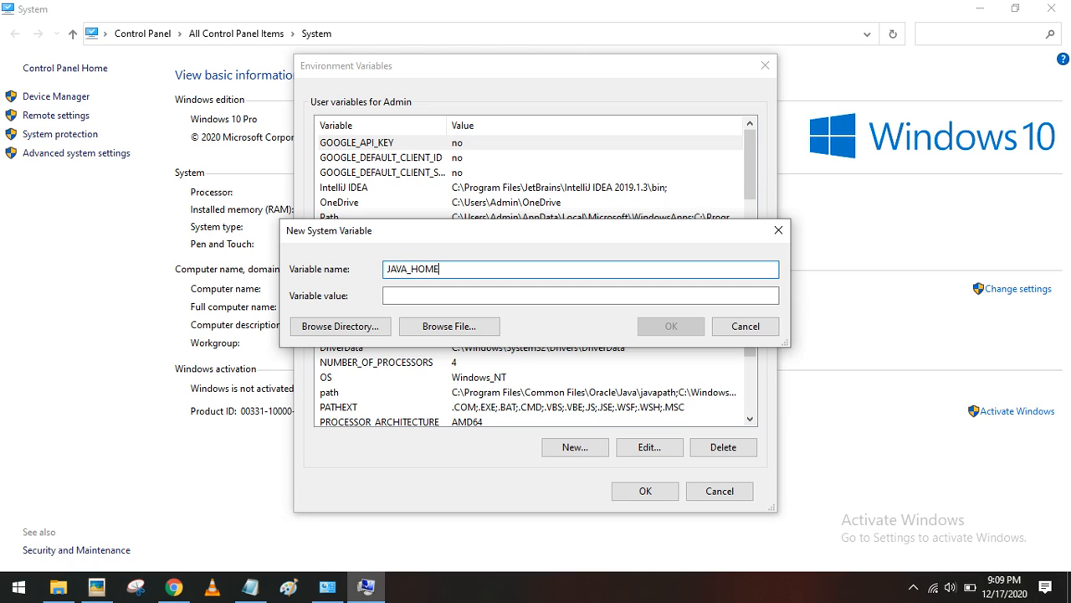
click(411, 294)
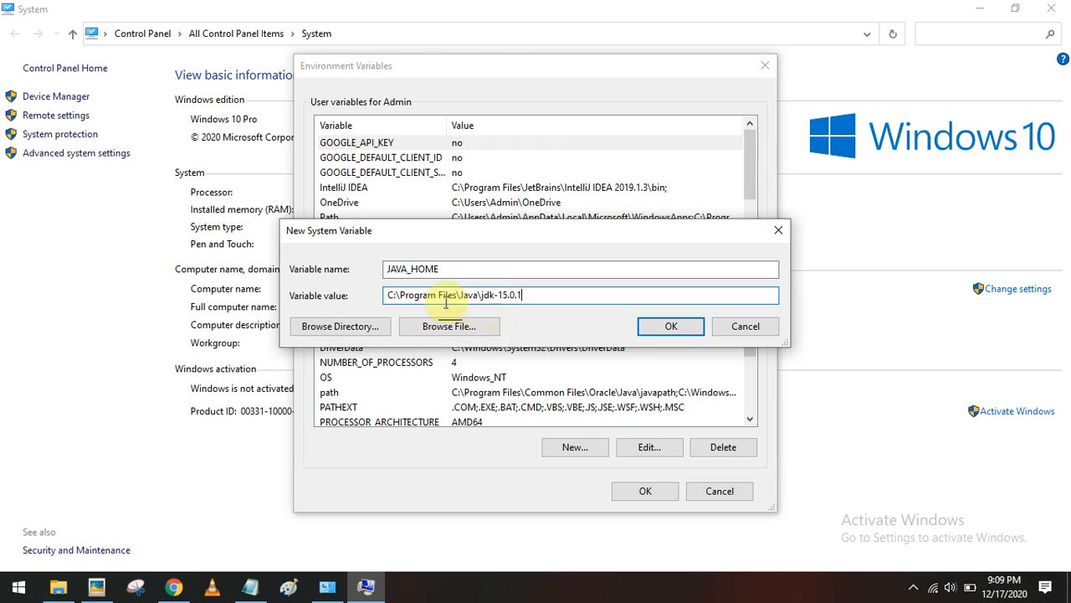
drag(525, 295, 399, 295)
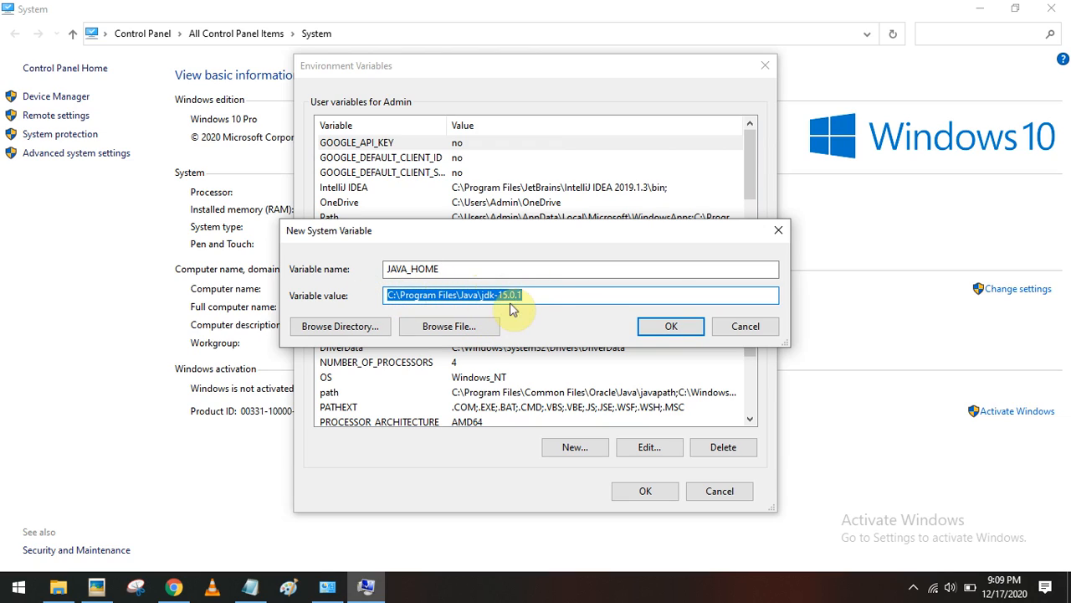
click(671, 327)
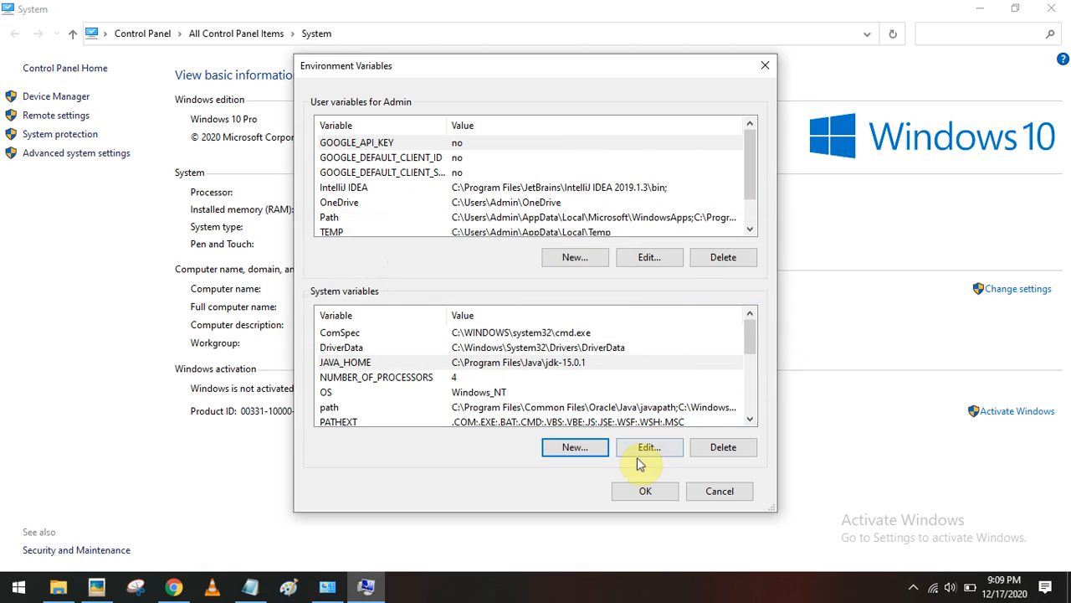
click(644, 493)
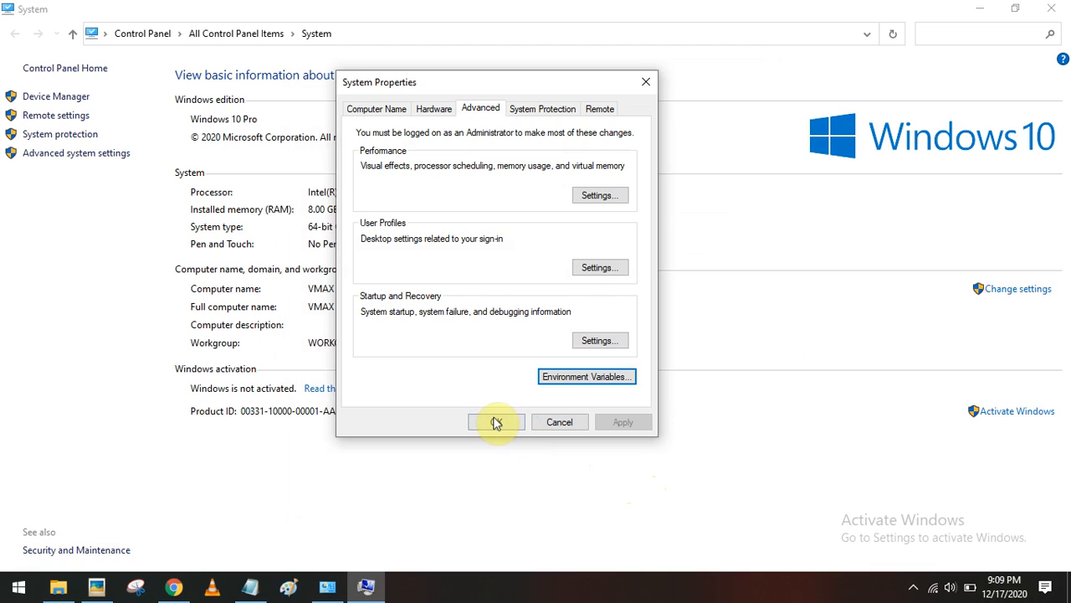
click(497, 423)
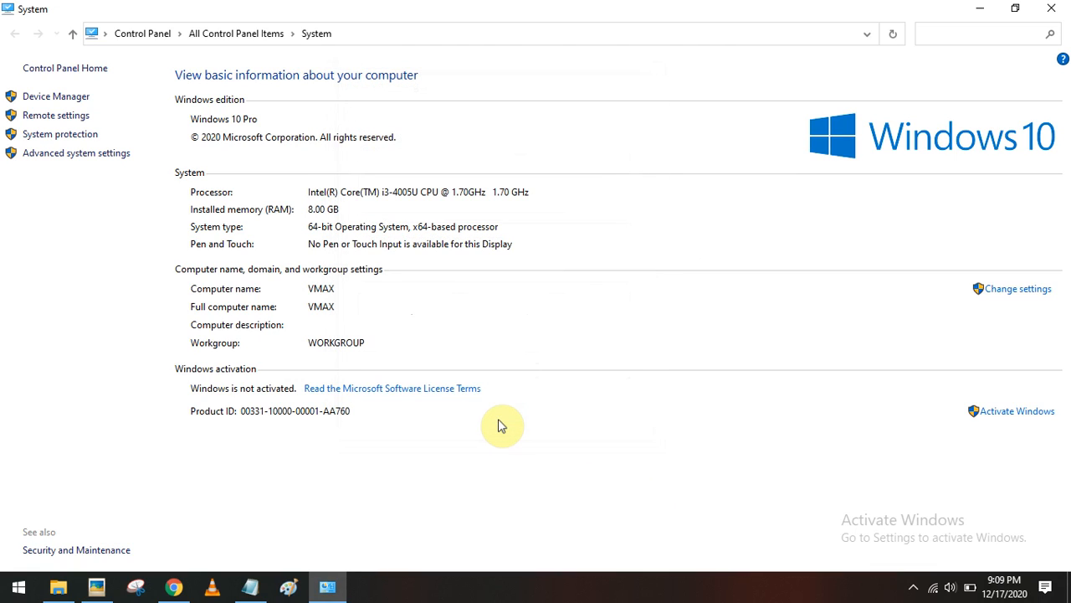
click(1053, 8)
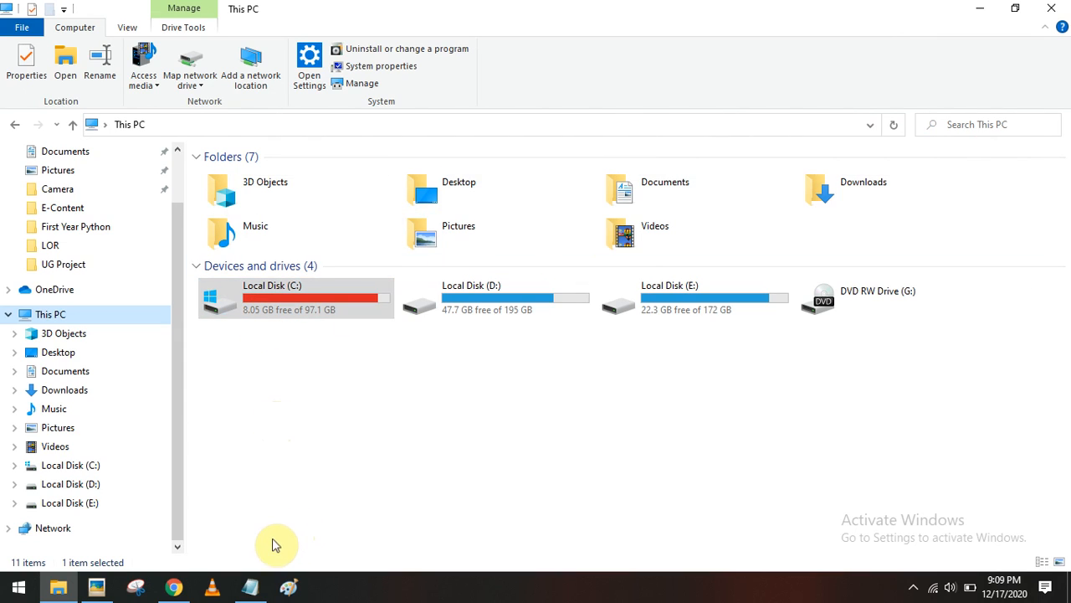
click(1053, 9)
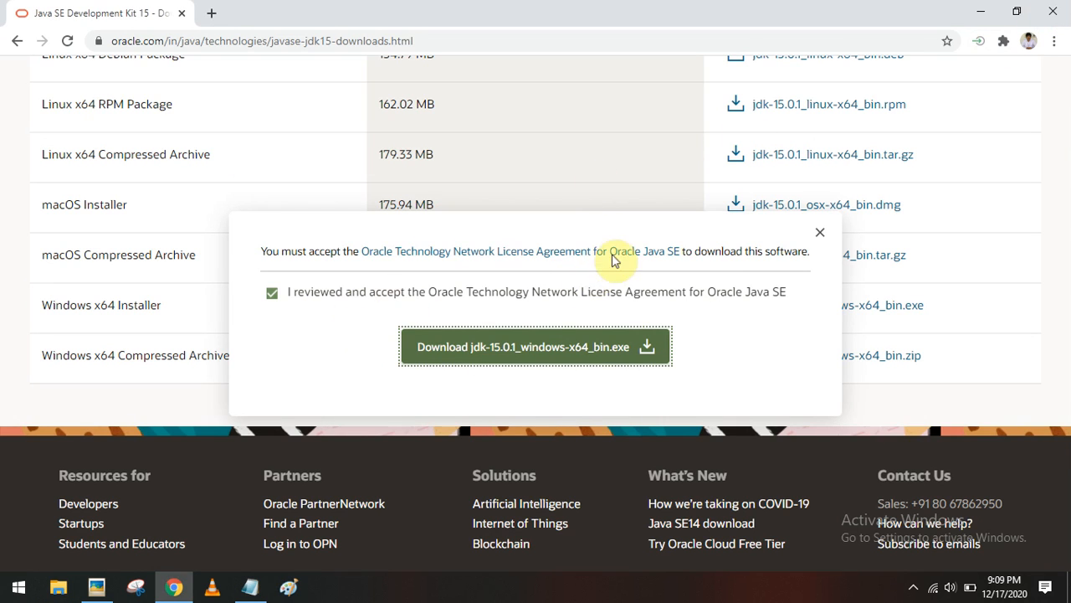
click(250, 587)
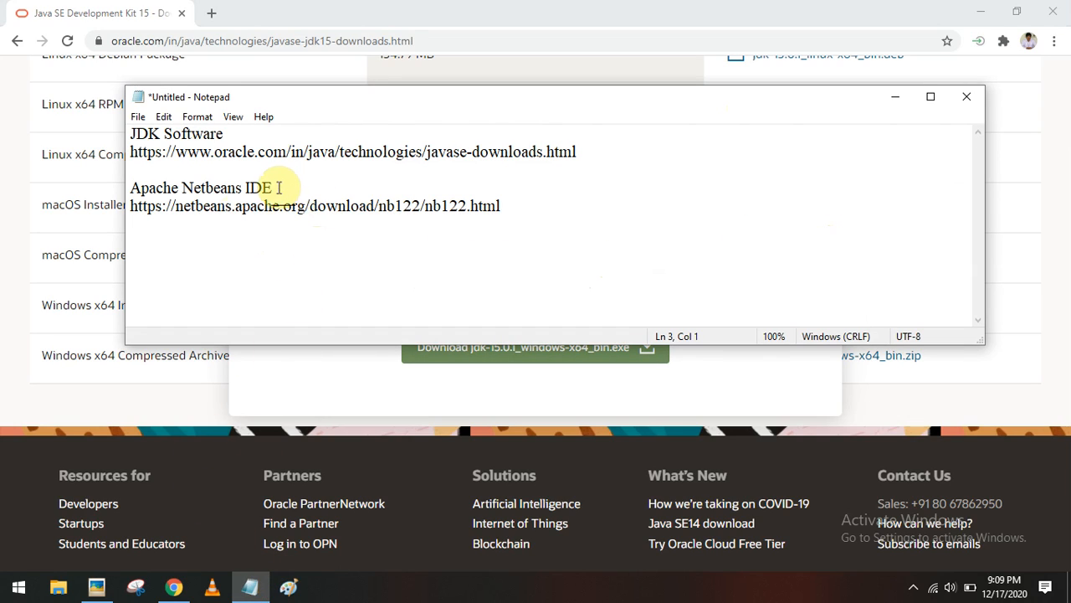
drag(132, 188, 279, 189)
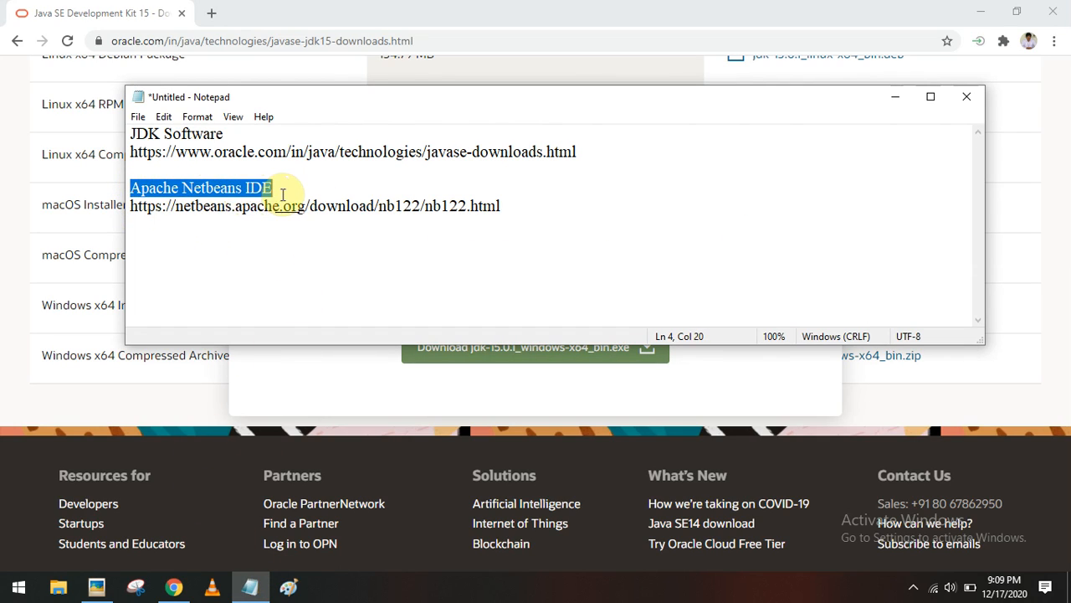
click(141, 206)
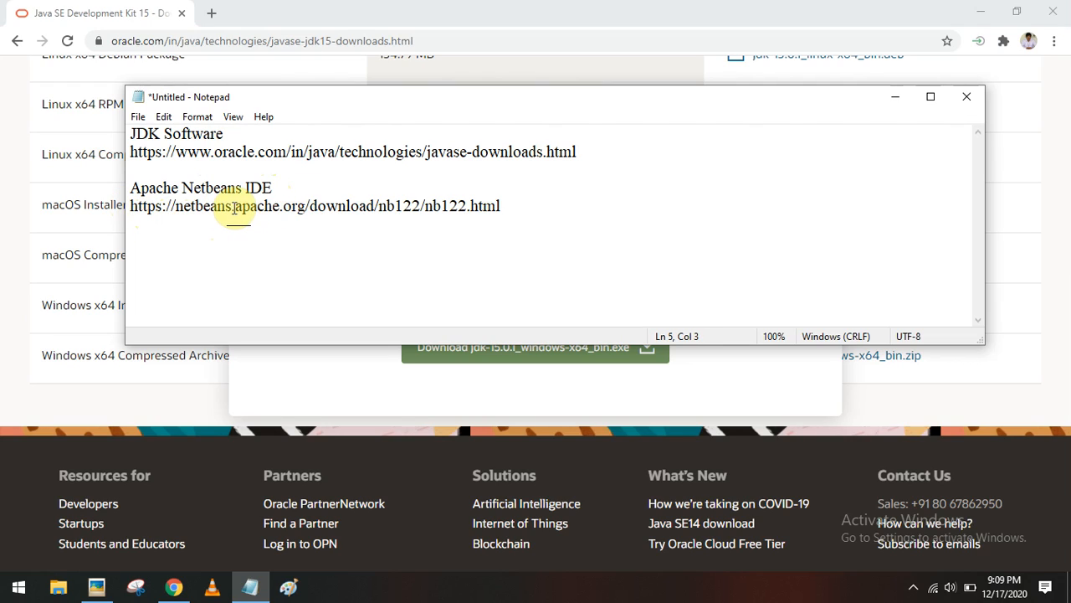
drag(305, 208, 172, 204)
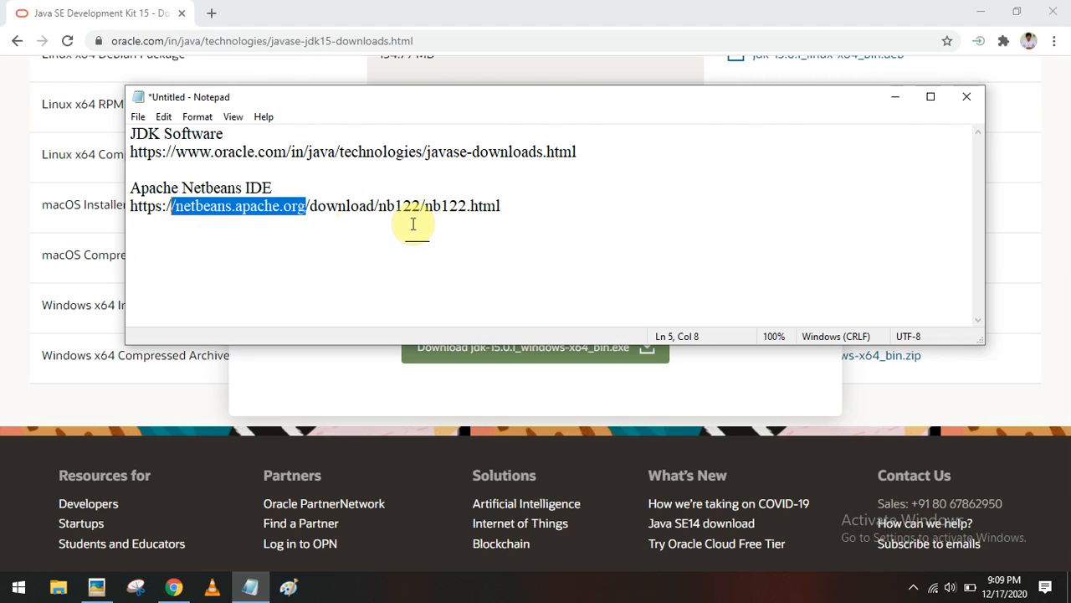
click(197, 233)
drag(514, 210, 149, 209)
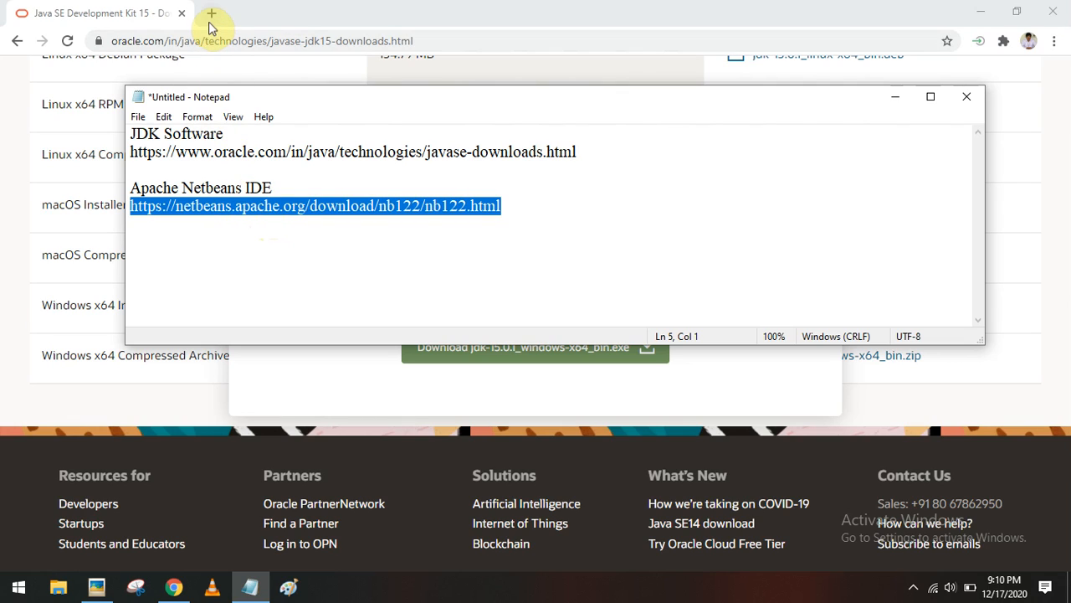
- Switch to Chrome, search the web for "netbeans 12.2" and open the Downloading Apache NetBeans 12.2 page
click(268, 10)
click(333, 42)
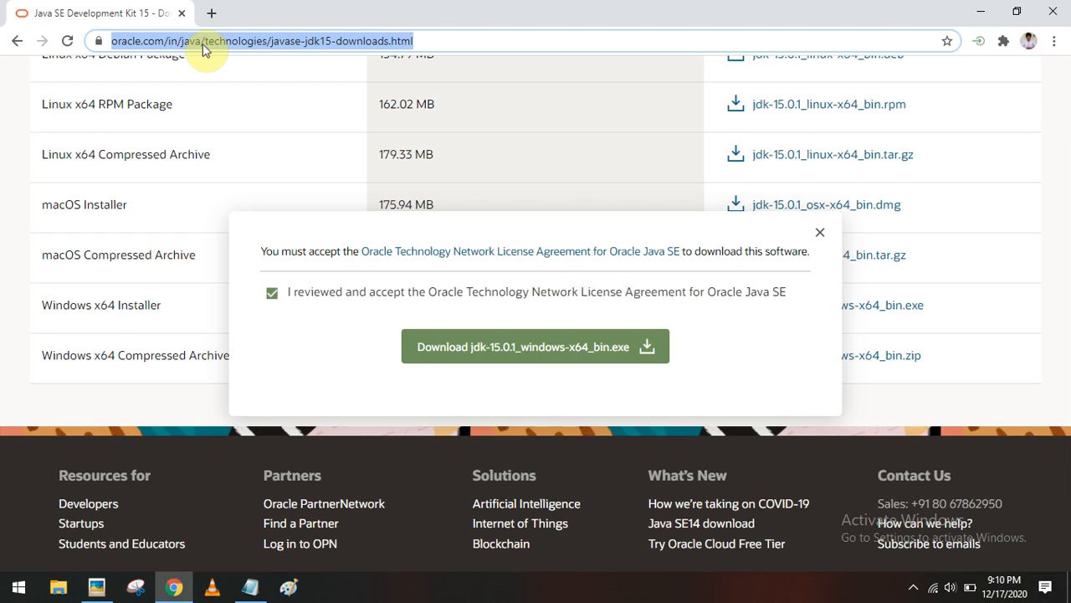
text(netb)
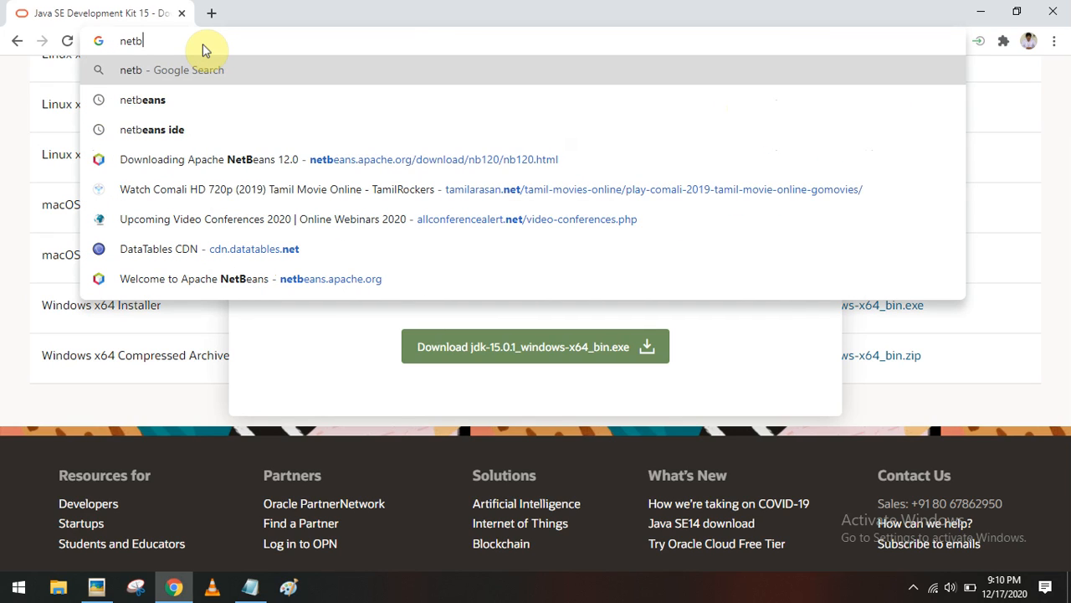
text(eans 12.2)
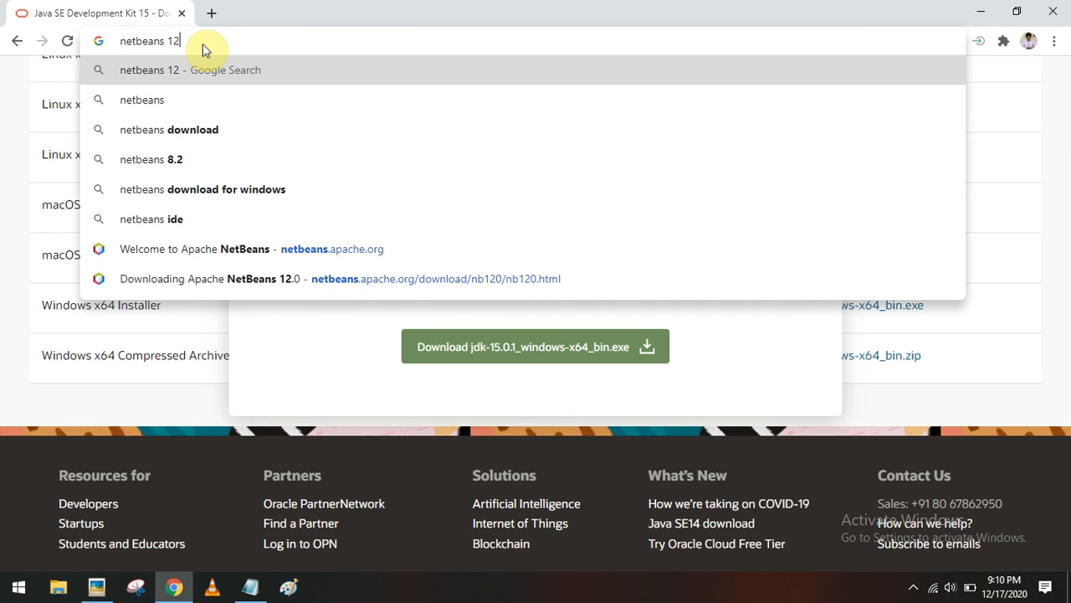
key(Return)
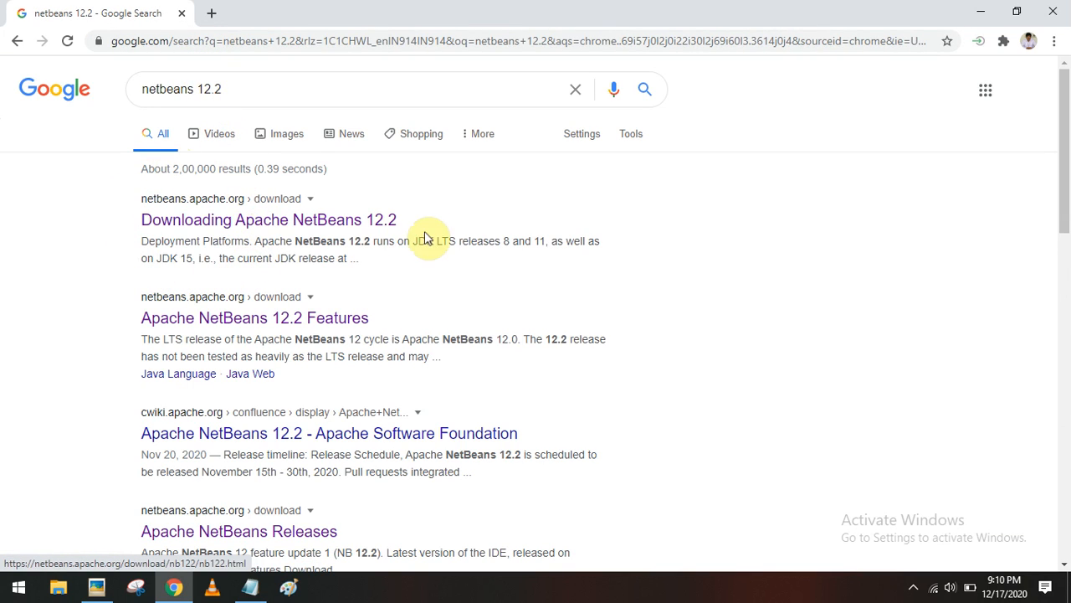
key(ctrl+plus)
key(ctrl+plus)
key(ctrl+plus)
key(ctrl+minus)
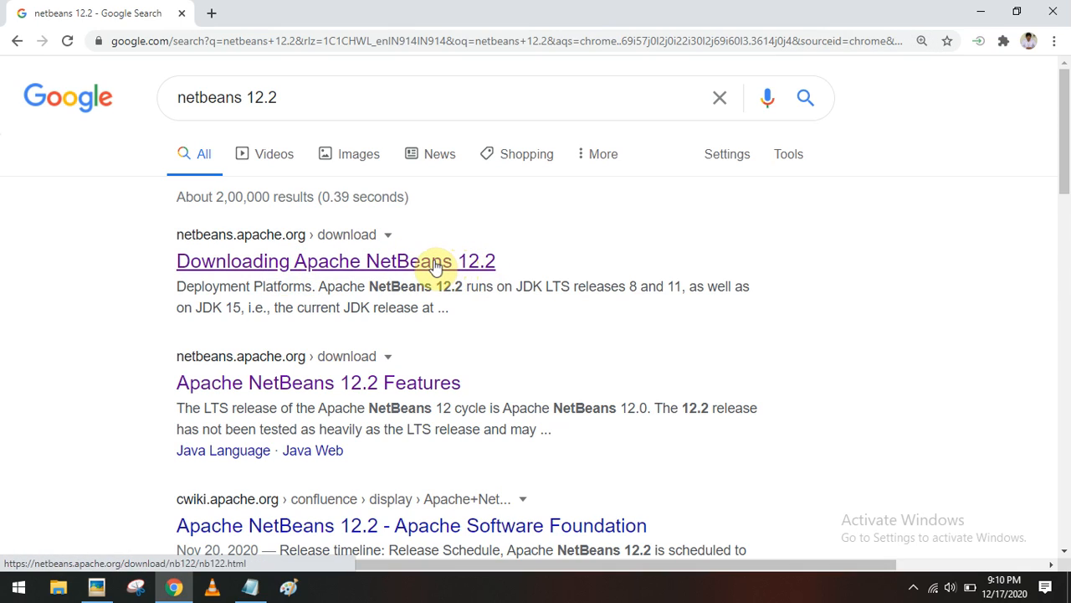
click(369, 263)
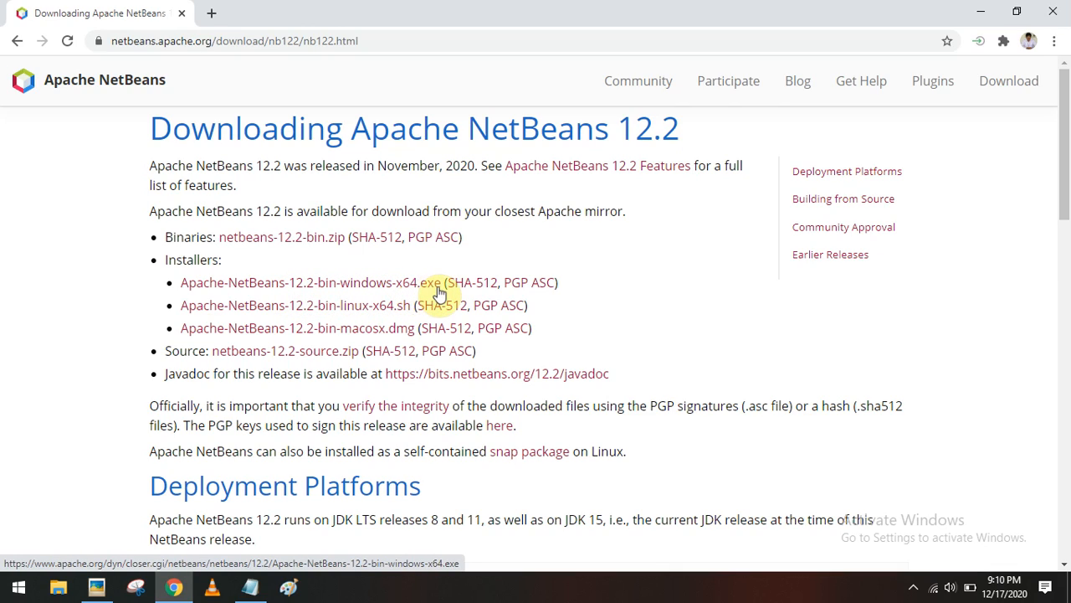
- Request Apache-NetBeans-12.2-bin-windows-x64.exe from the Apache mirror page and cancel saving the file
click(393, 285)
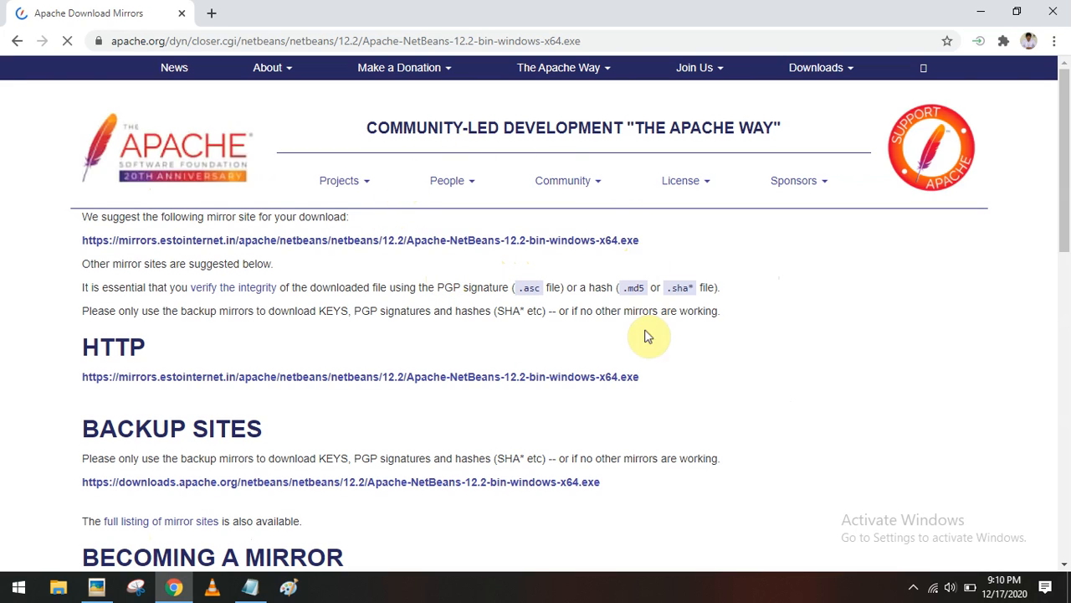
scroll(396, 325, down, 2)
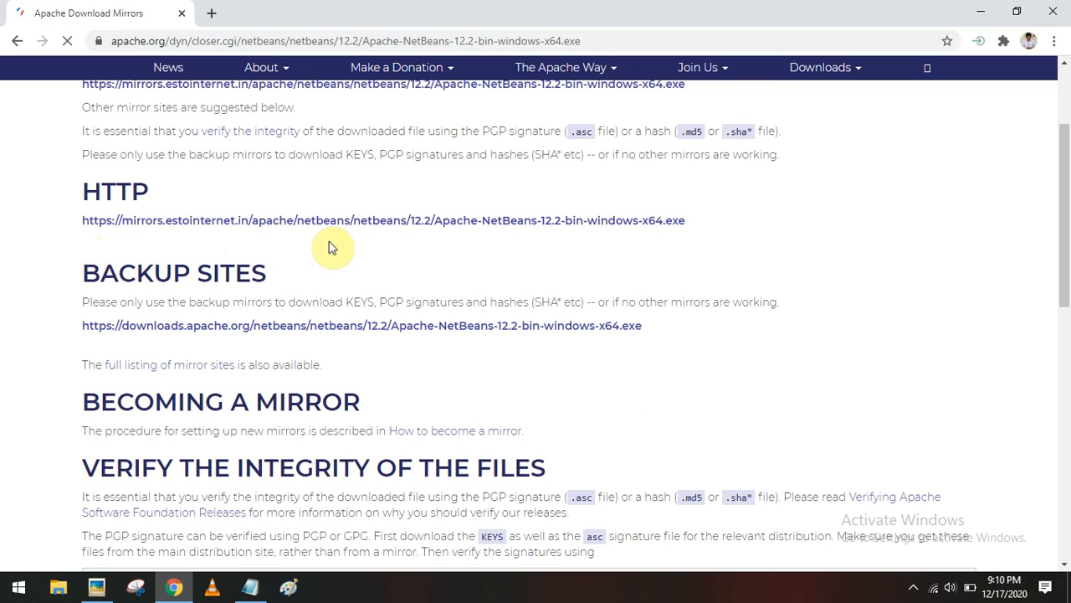
scroll(454, 306, up, 1)
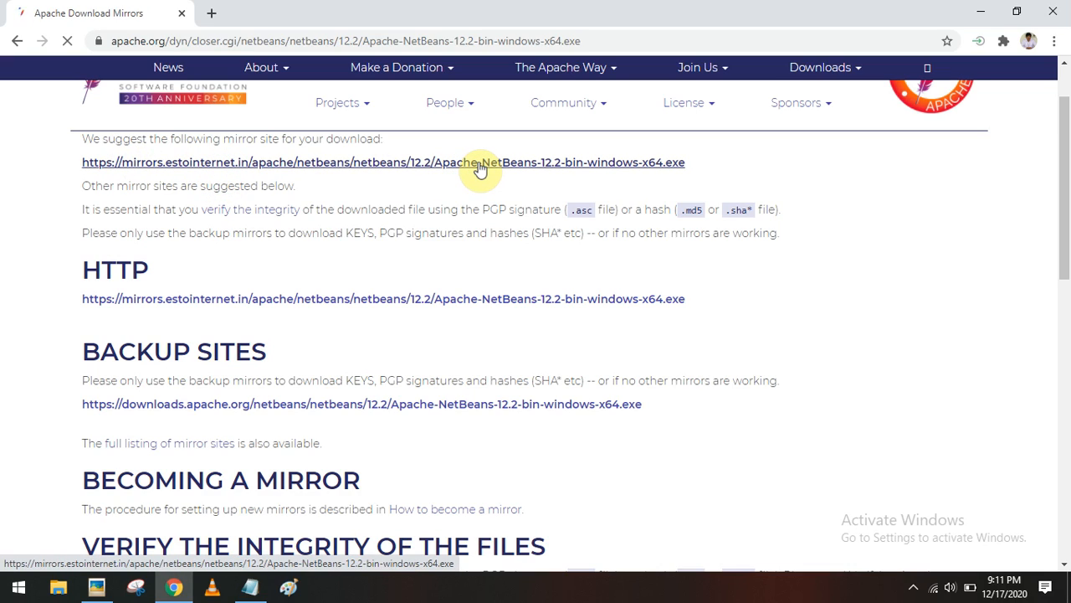
scroll(479, 167, up, 1)
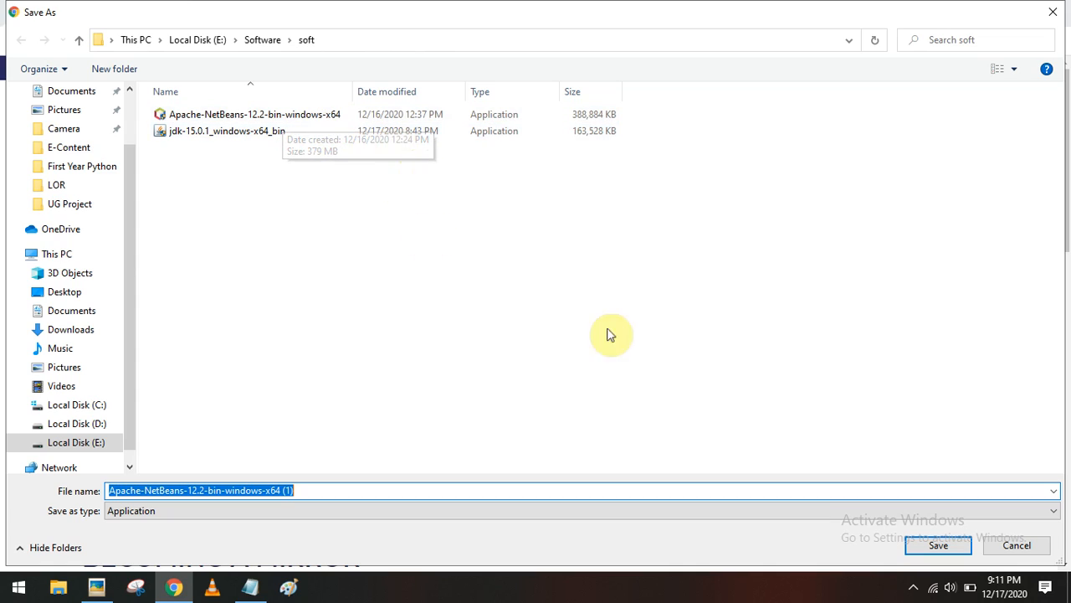
click(1017, 546)
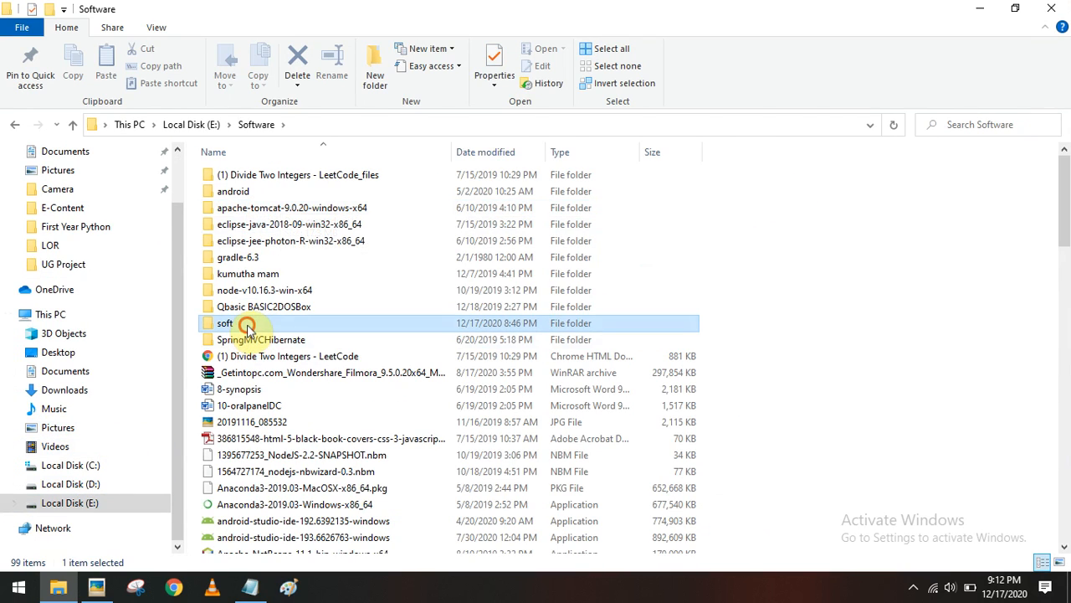
- Run the Apache-NetBeans-12.2-bin-windows-x64 installer from the soft folder and open its installation customization
double_click(281, 323)
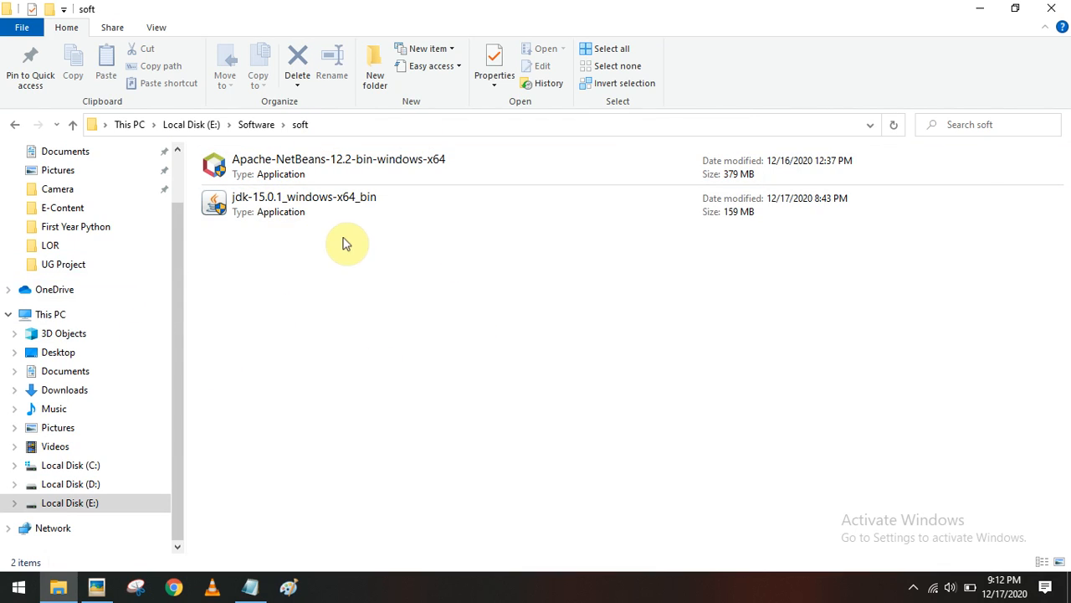
click(259, 166)
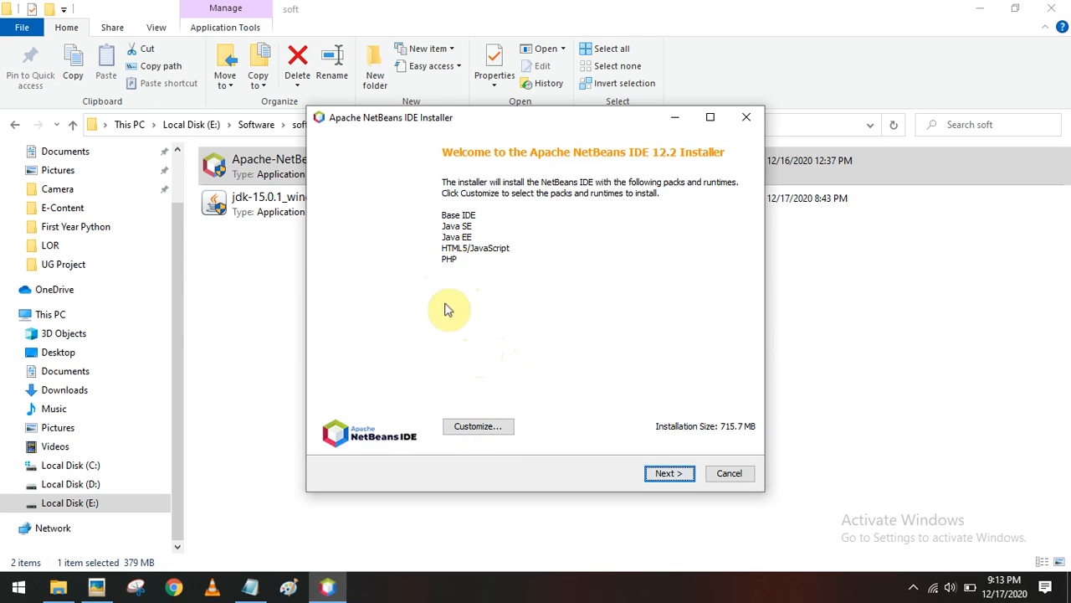
click(473, 429)
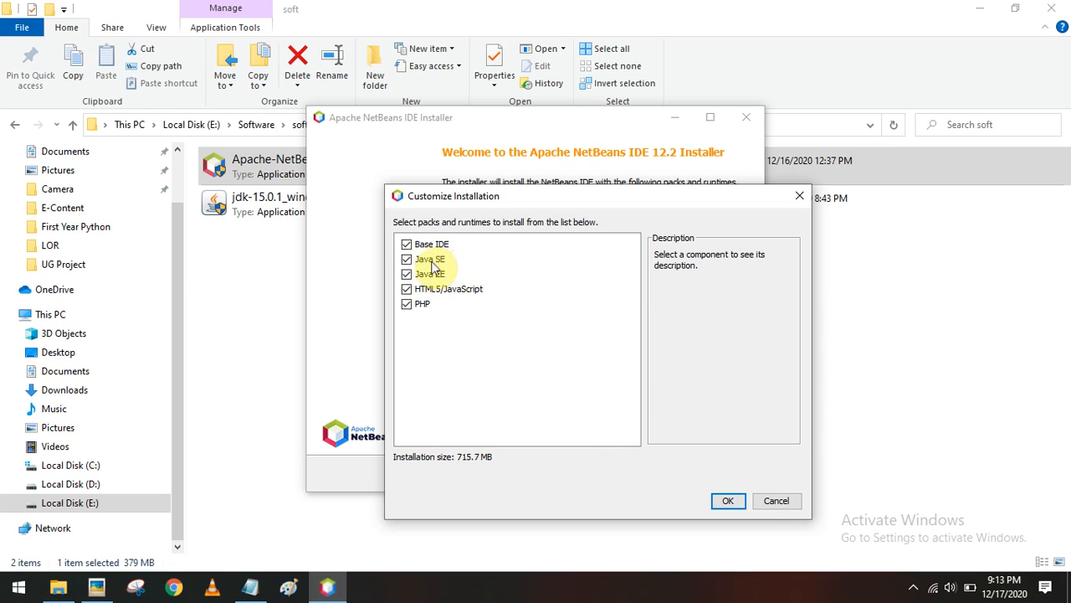
- Exclude Java SE and Java EE from the installation, keeping Base IDE, HTML5/JavaScript and PHP, and confirm the selection
click(407, 260)
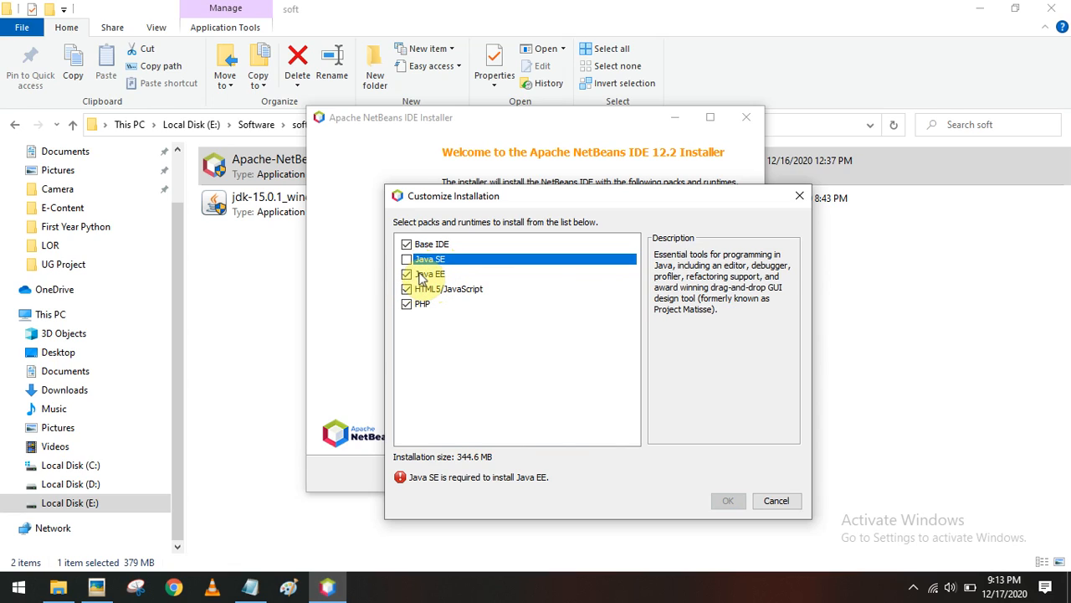
click(407, 274)
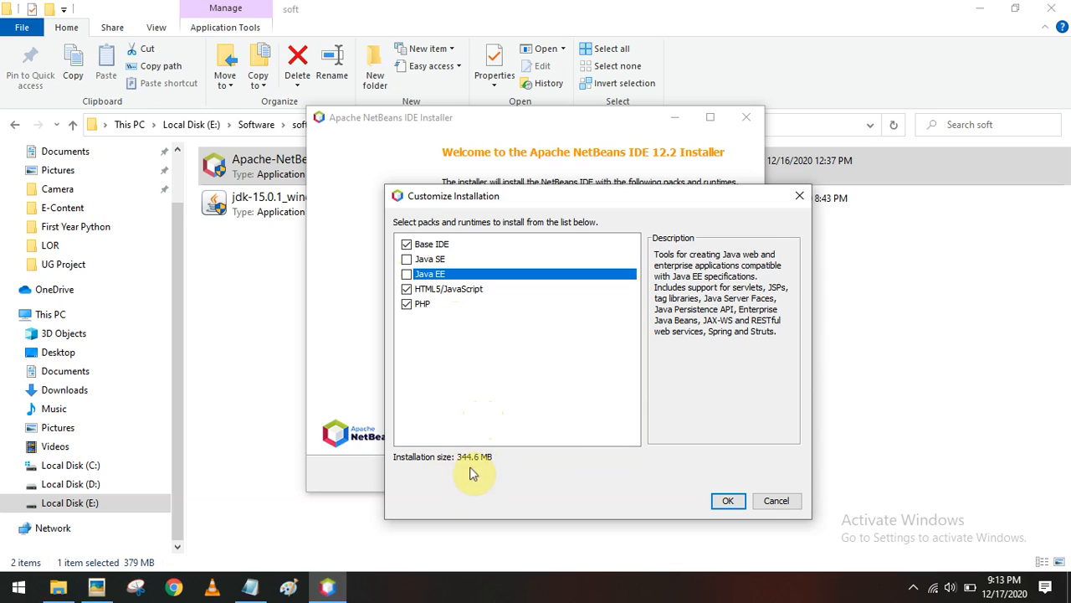
click(438, 292)
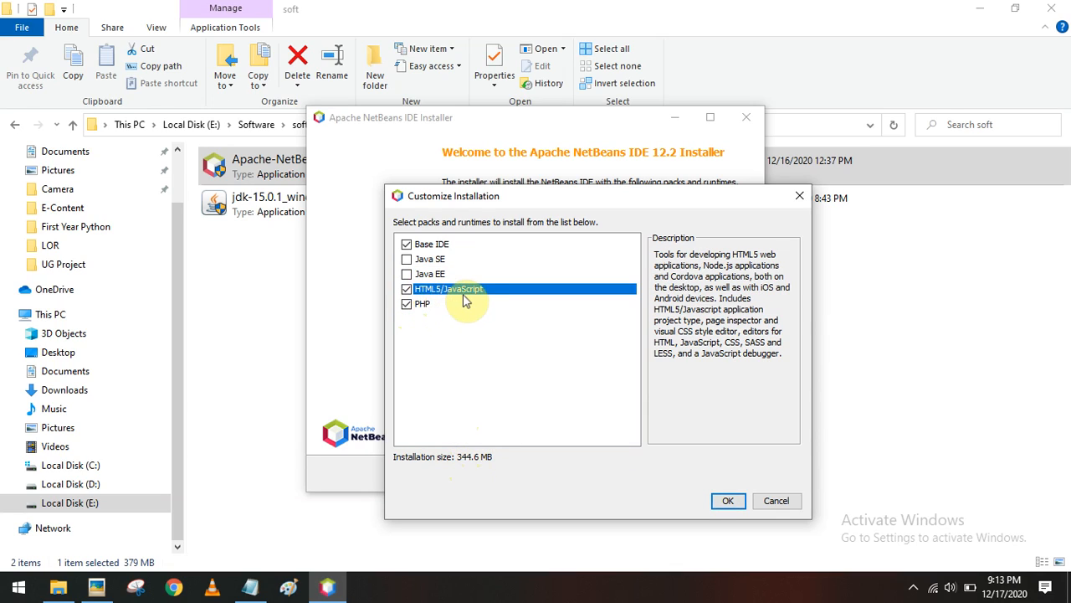
click(419, 300)
click(423, 245)
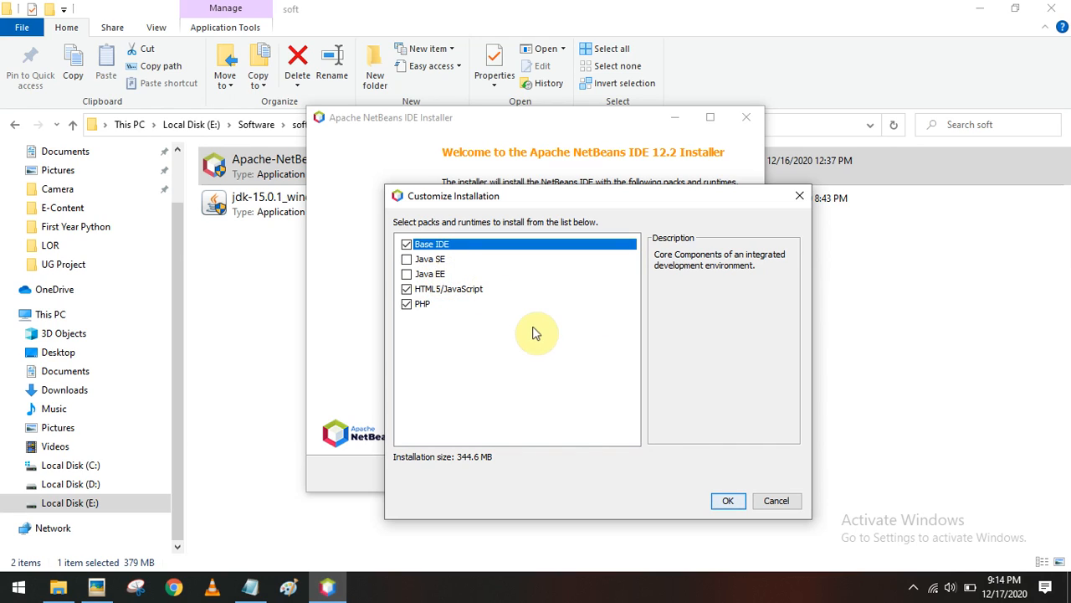
click(727, 501)
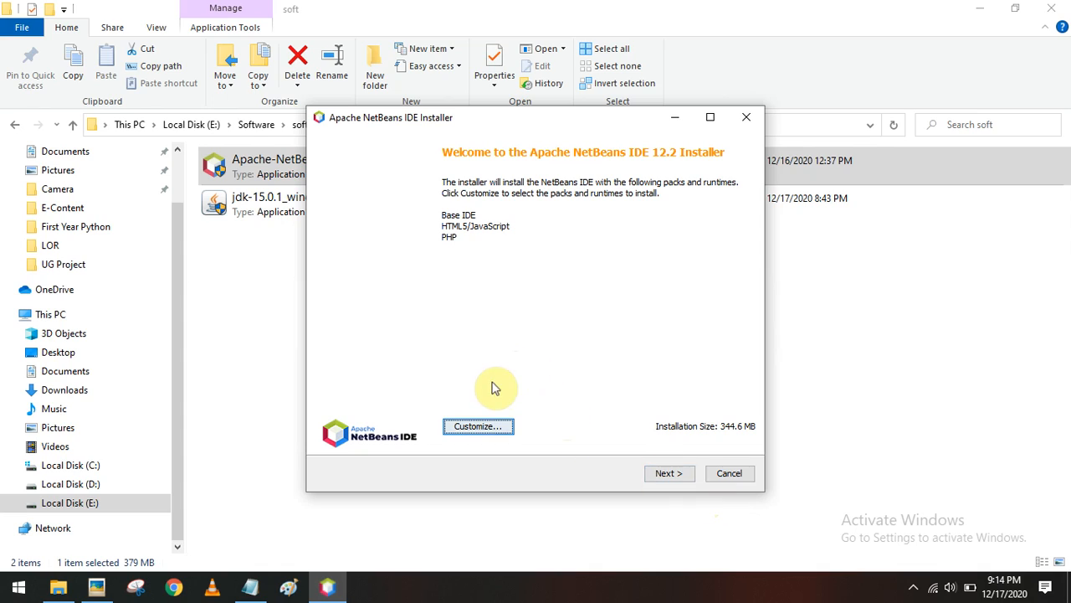
- Accept the license agreement and keep C:\Program Files\NetBeans-12.2 as installation folder with C:\Program Files\Java\jdk-15.0.1 as Java environment
click(679, 482)
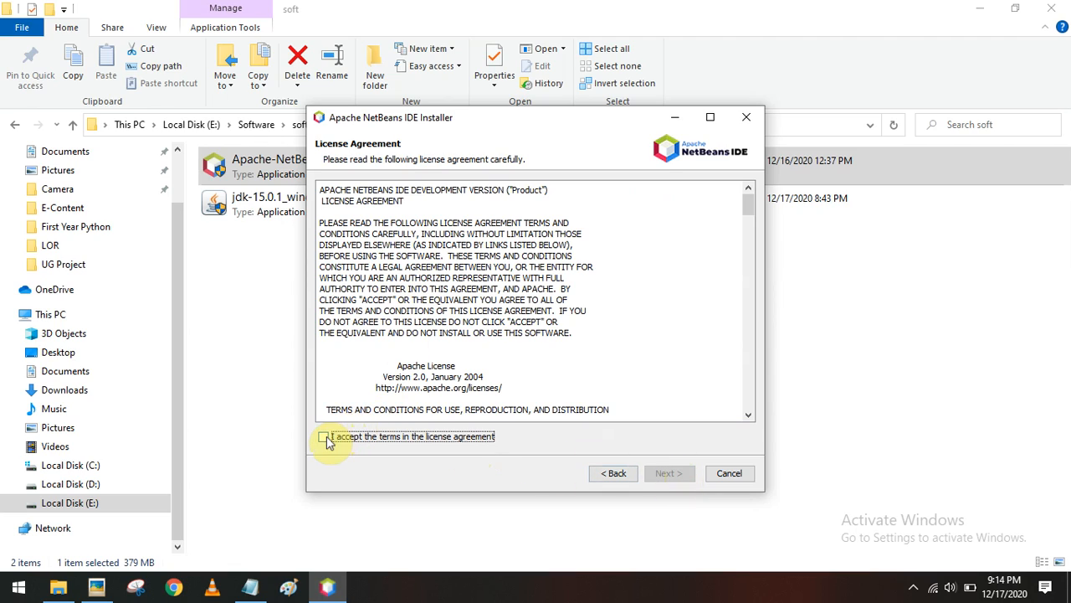
click(323, 438)
click(668, 474)
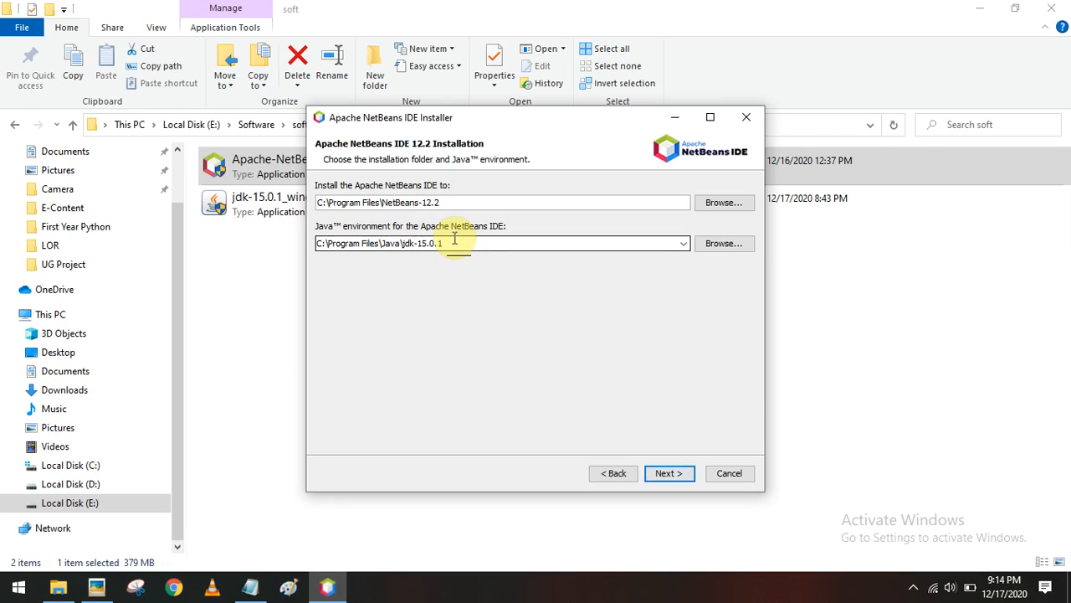
drag(453, 242, 318, 242)
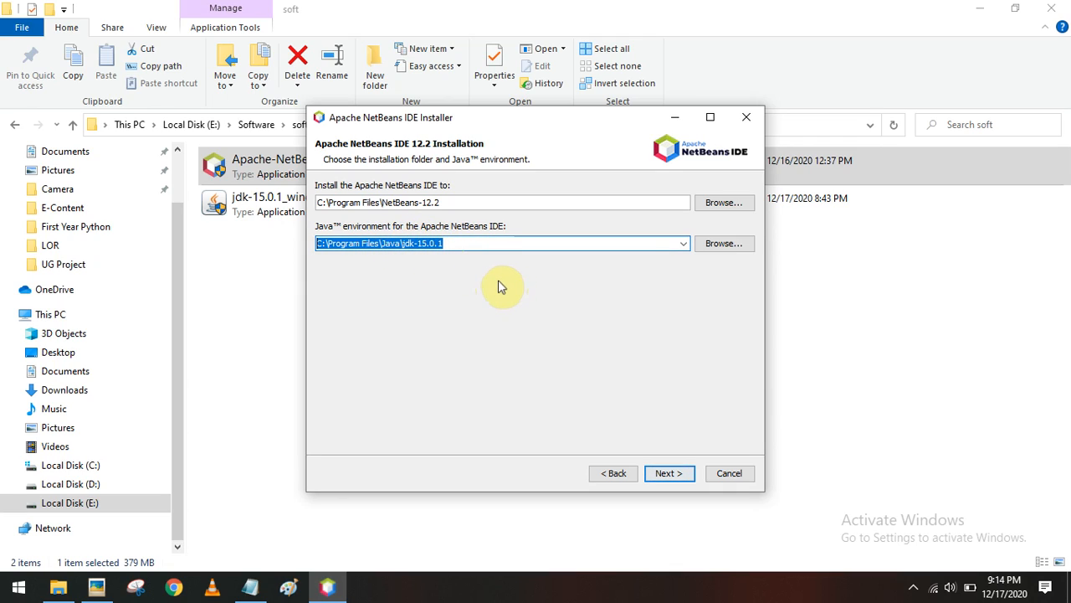
click(668, 473)
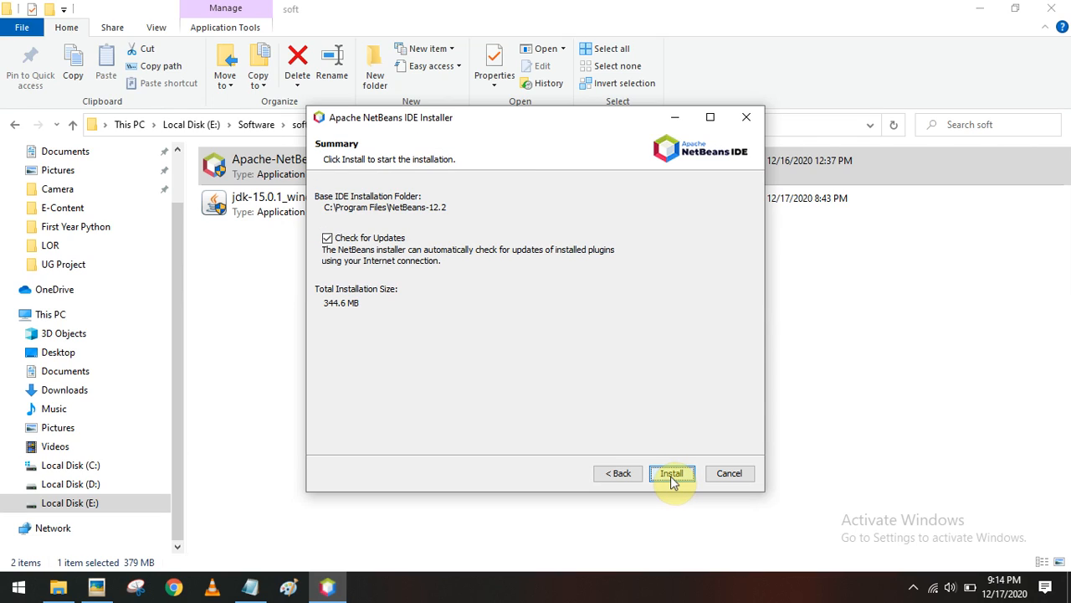
- Disable Check for Updates, then install Apache NetBeans IDE 12.2 and finish the setup
click(327, 241)
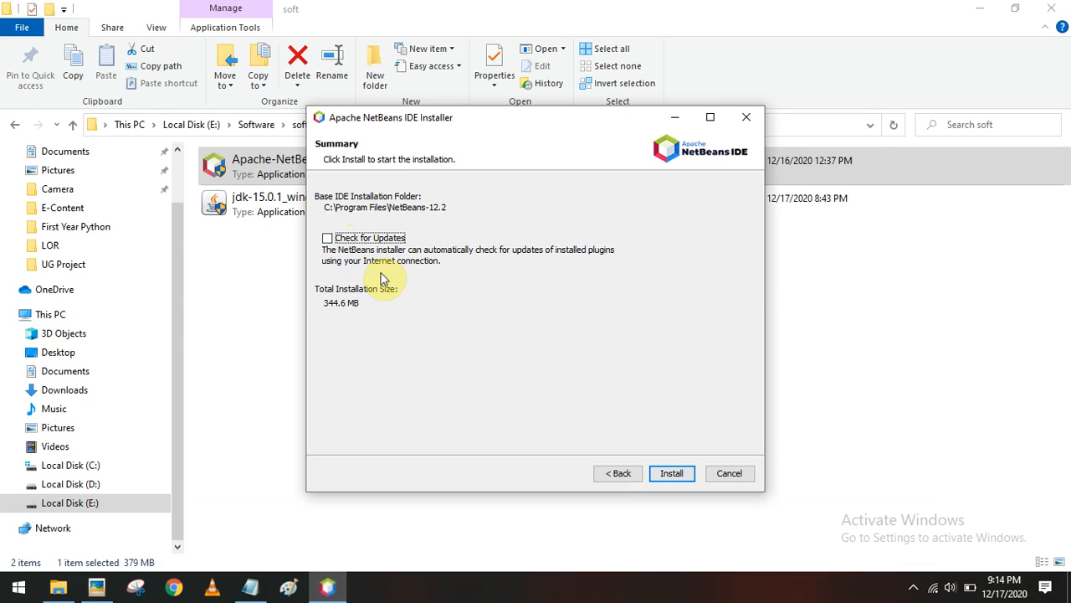
click(673, 474)
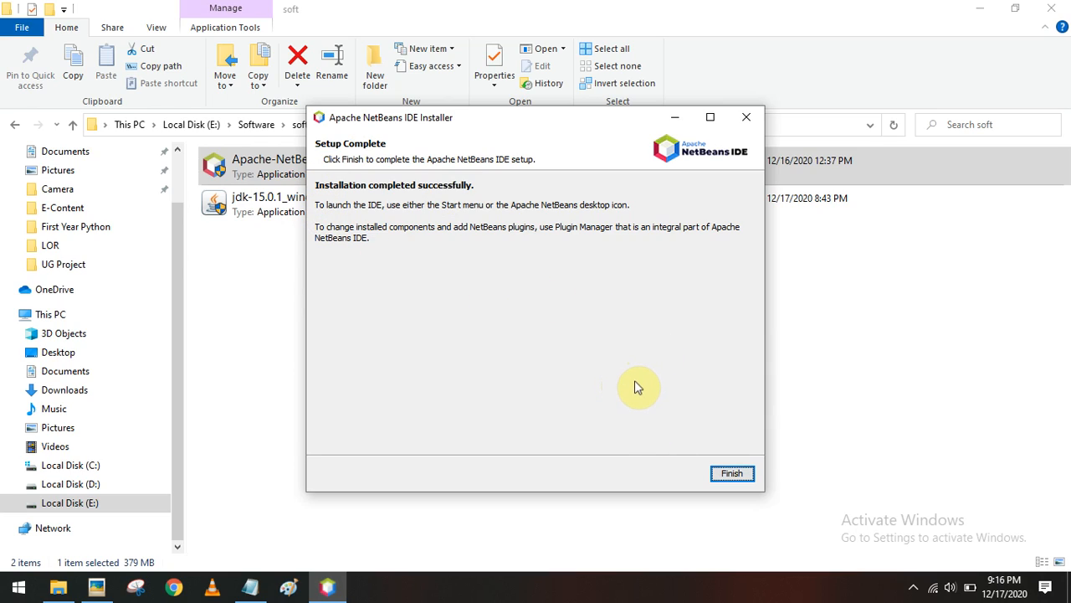
click(729, 474)
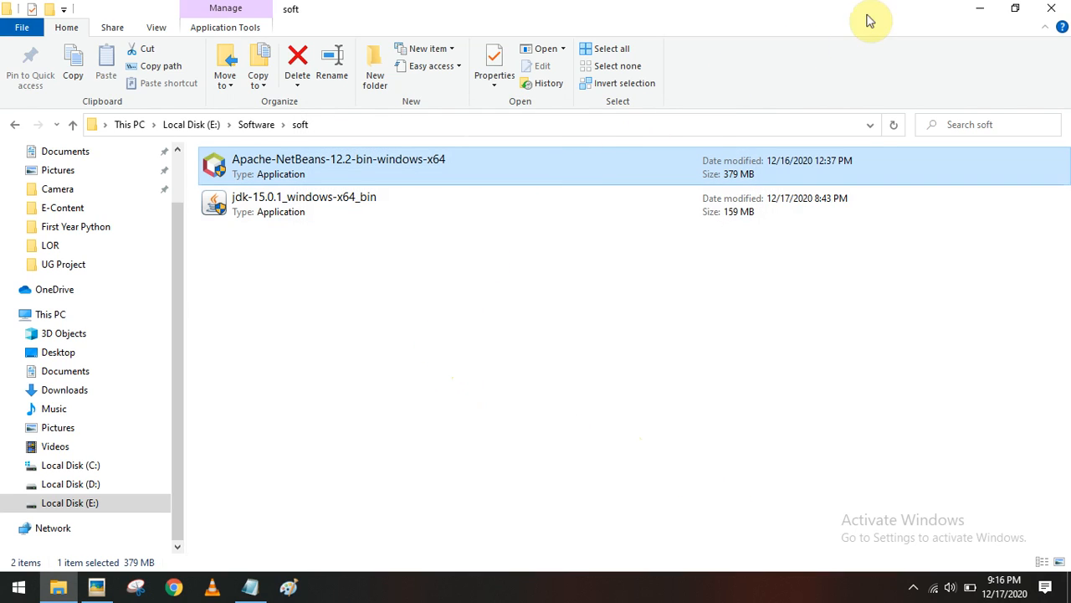
- Clear the File Explorer and Notepad windows off the desktop and move the Apache NetBeans IDE 12.2 shortcut to an open area
click(1052, 9)
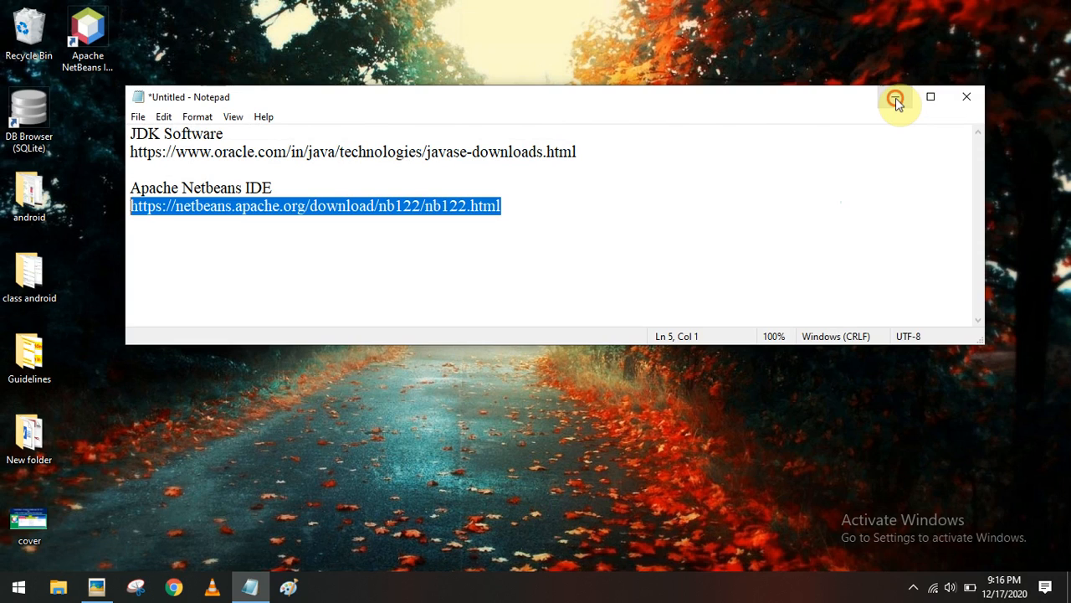
click(897, 99)
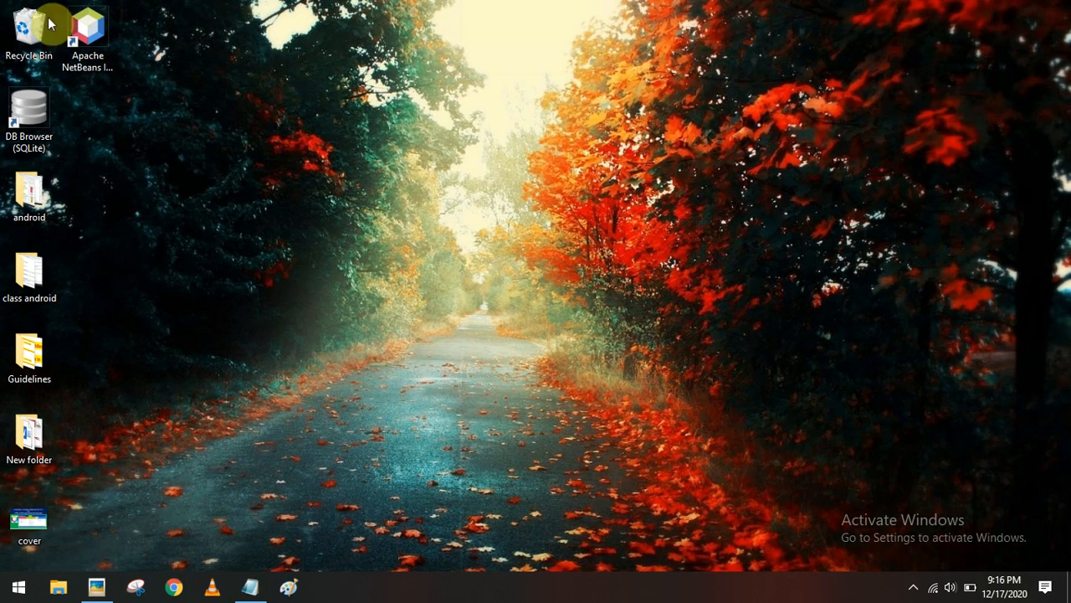
click(94, 42)
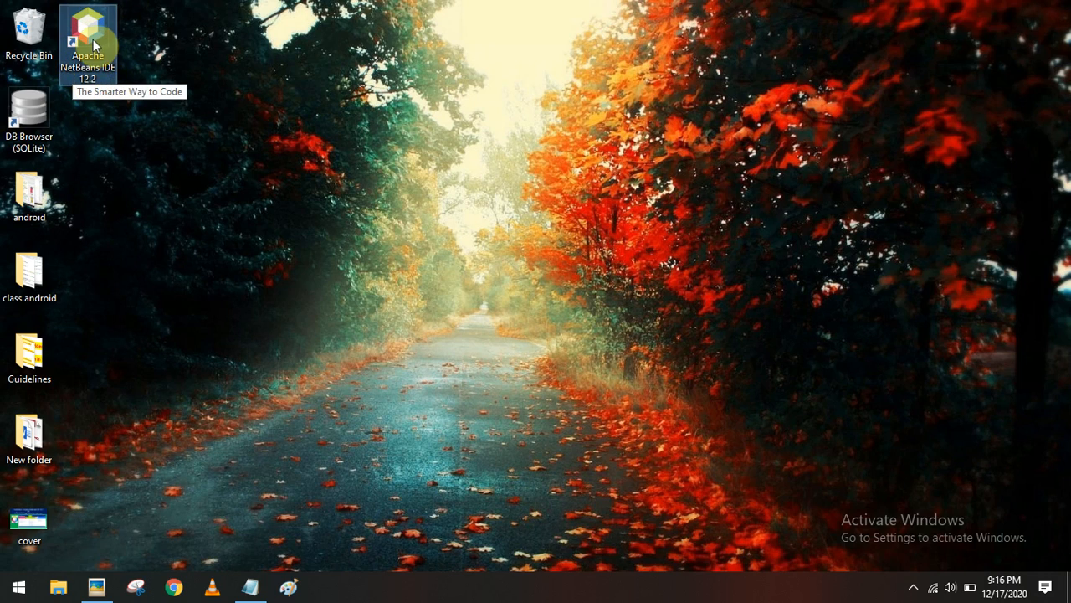
drag(94, 40, 211, 180)
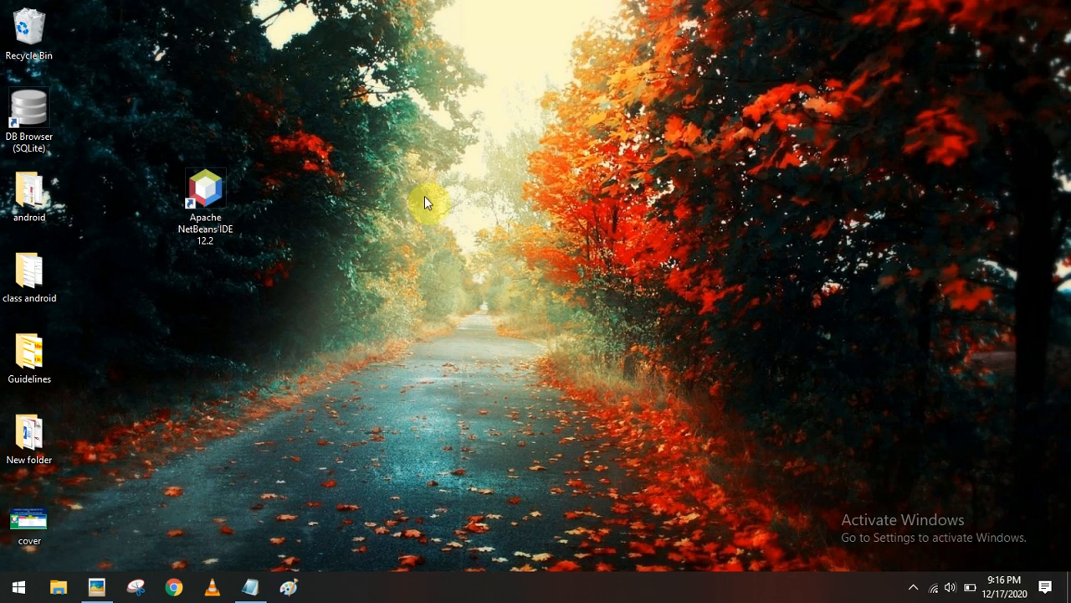
- Launch Apache NetBeans IDE 12.2 and decline to share anonymous usage statistics
double_click(211, 194)
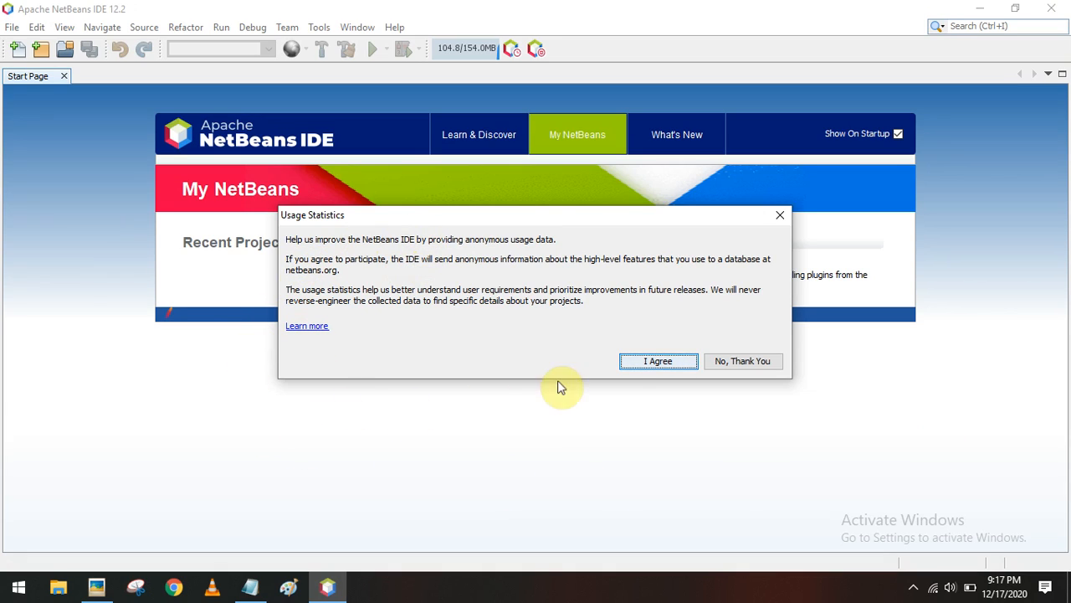
click(732, 364)
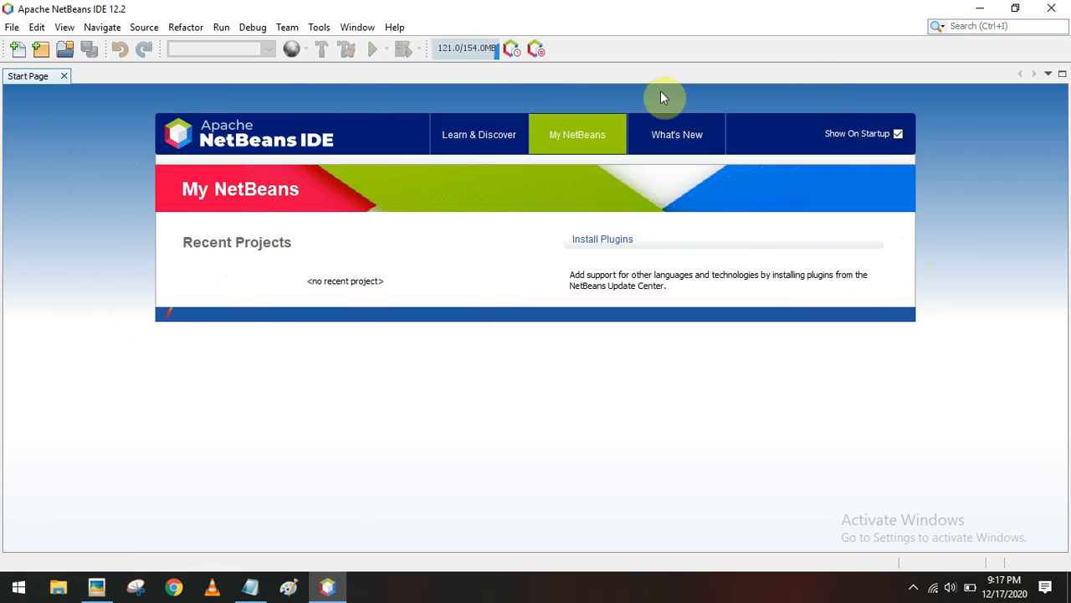
- Close the Start Page and narrow the Projects pane to about half its width
click(65, 77)
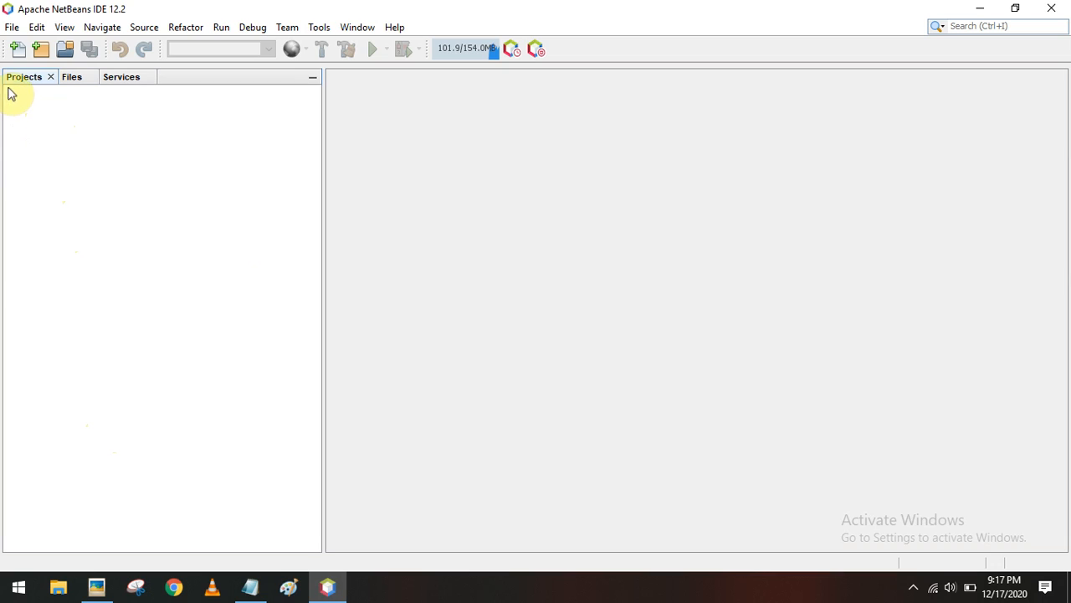
click(71, 79)
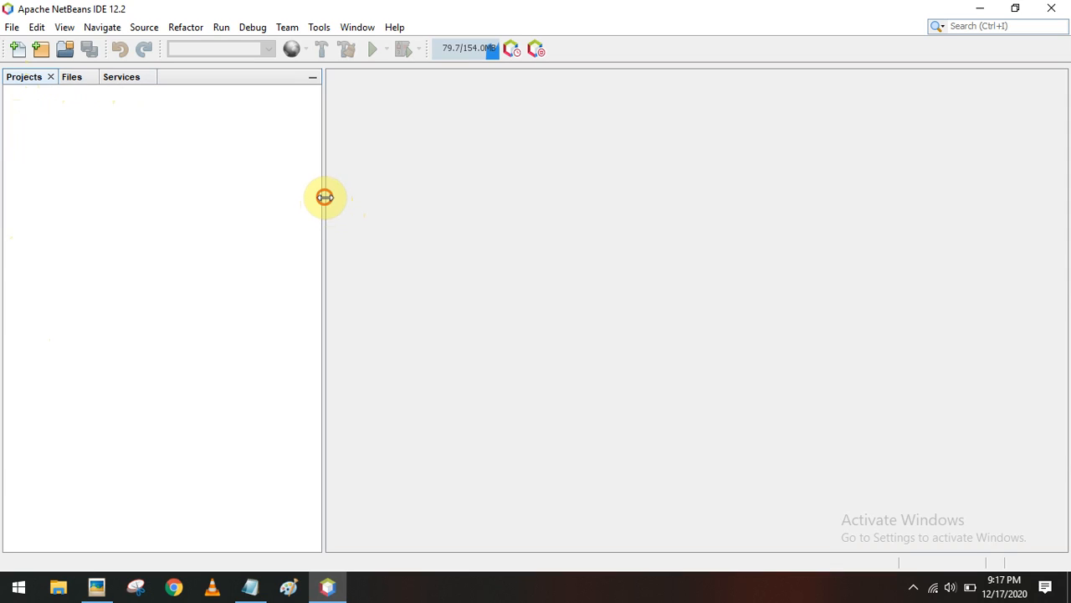
drag(324, 197, 174, 194)
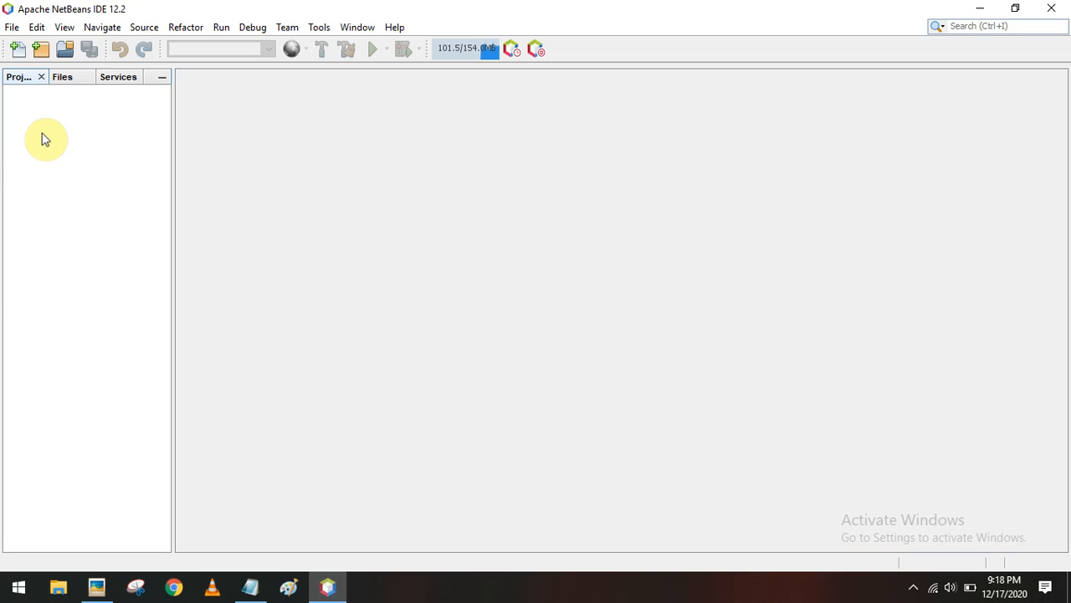
- Start a new project, view the C/C++ and PHP project categories, and dismiss the NetBeans 8.2 notification
click(11, 28)
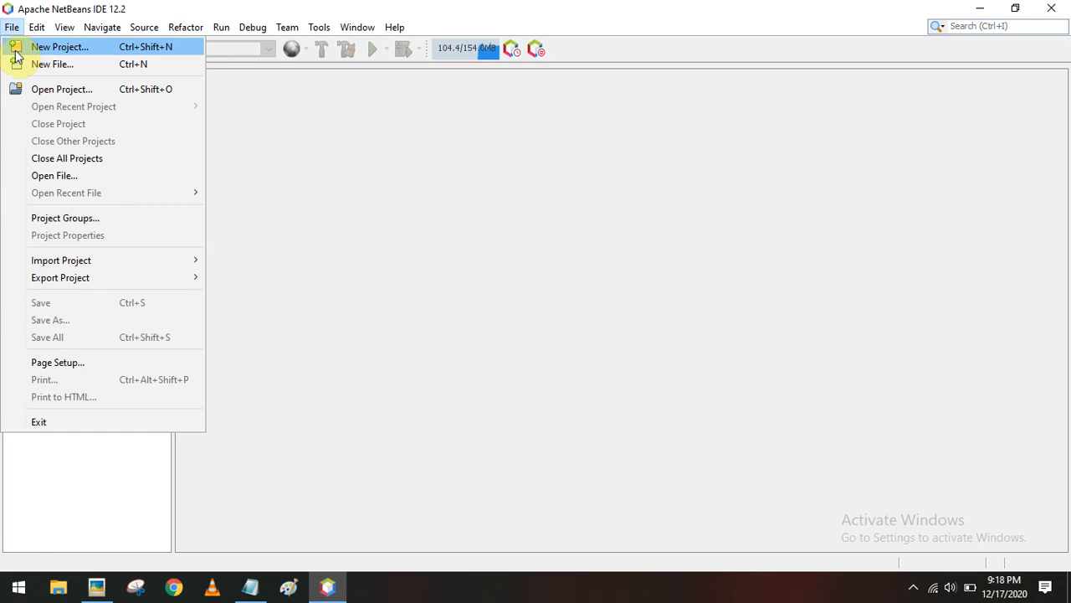
click(61, 47)
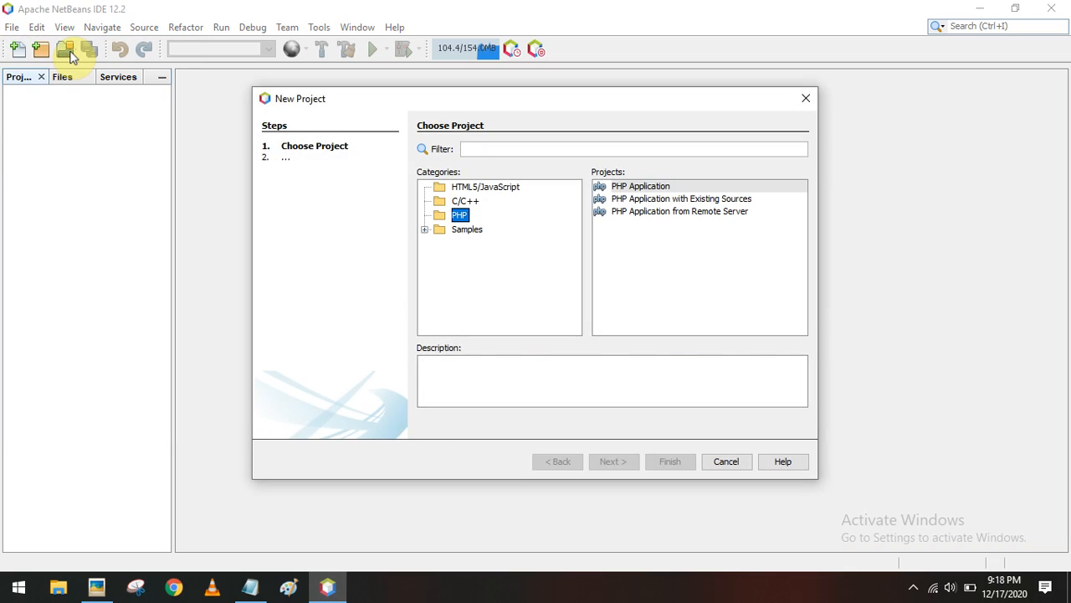
drag(396, 107, 340, 97)
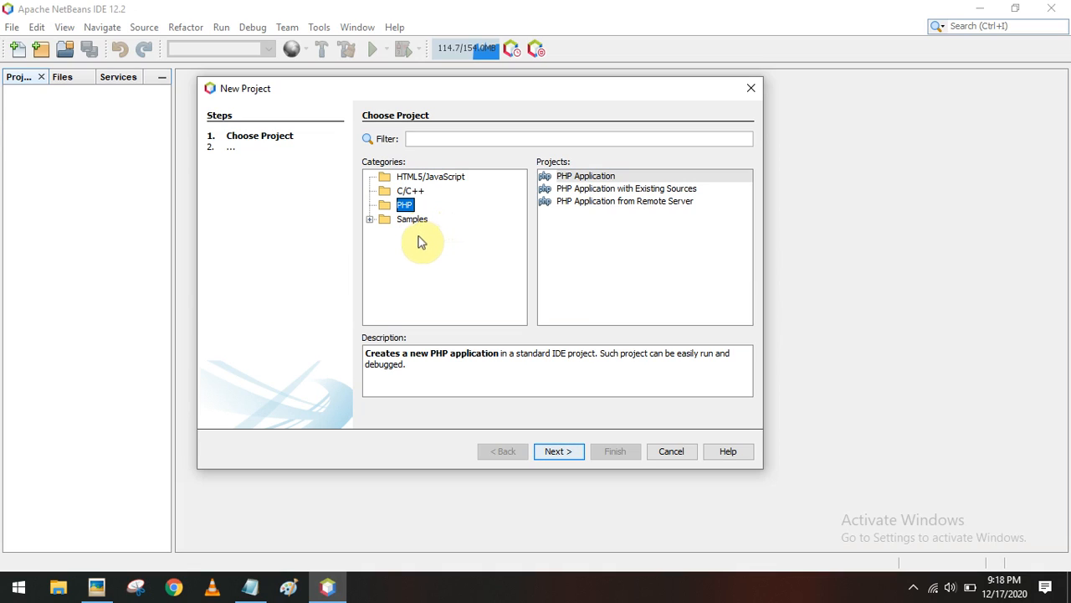
click(405, 190)
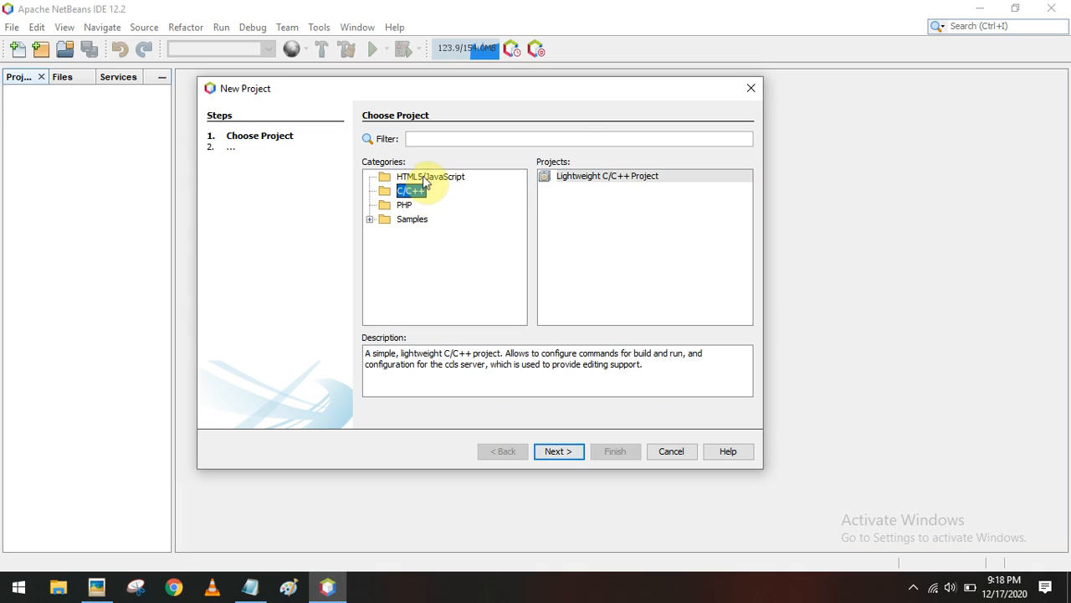
click(404, 205)
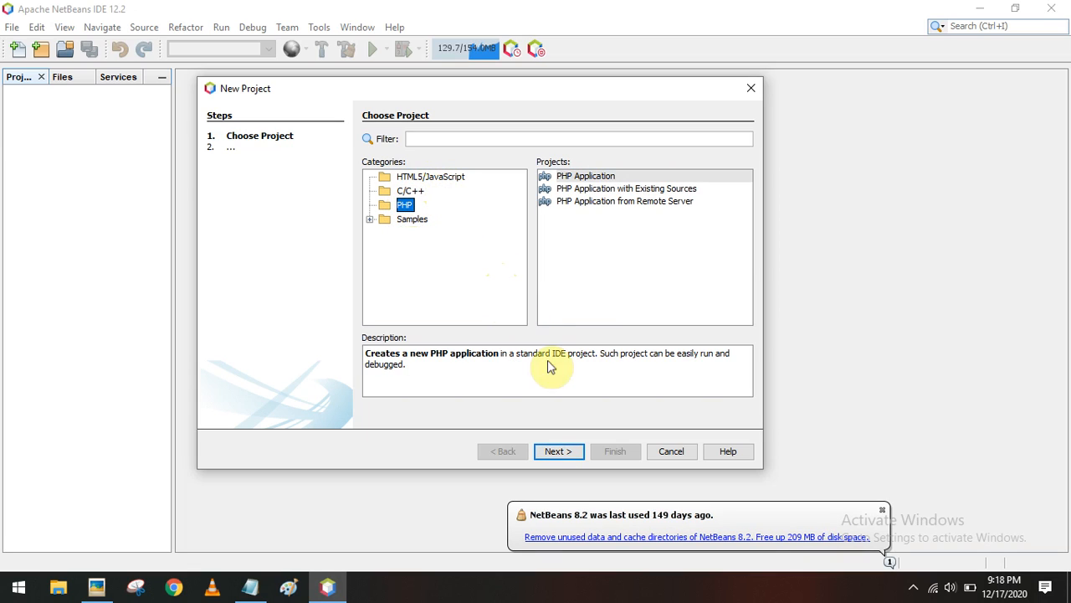
click(882, 511)
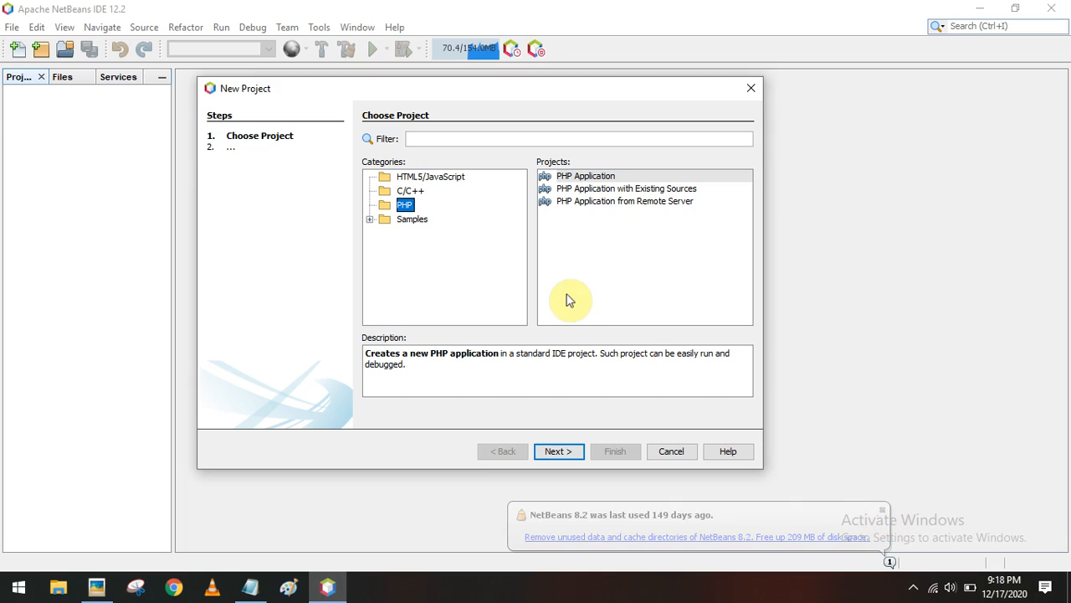
- Choose HTML5/JS Application as the project type, name the project Example and continue to the site template options
click(412, 176)
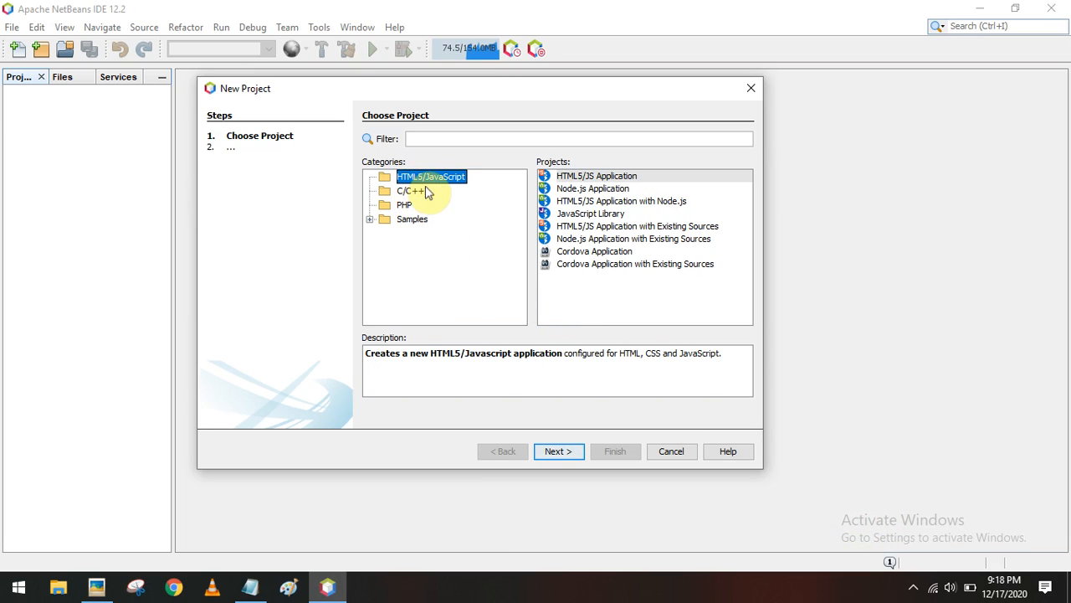
click(588, 182)
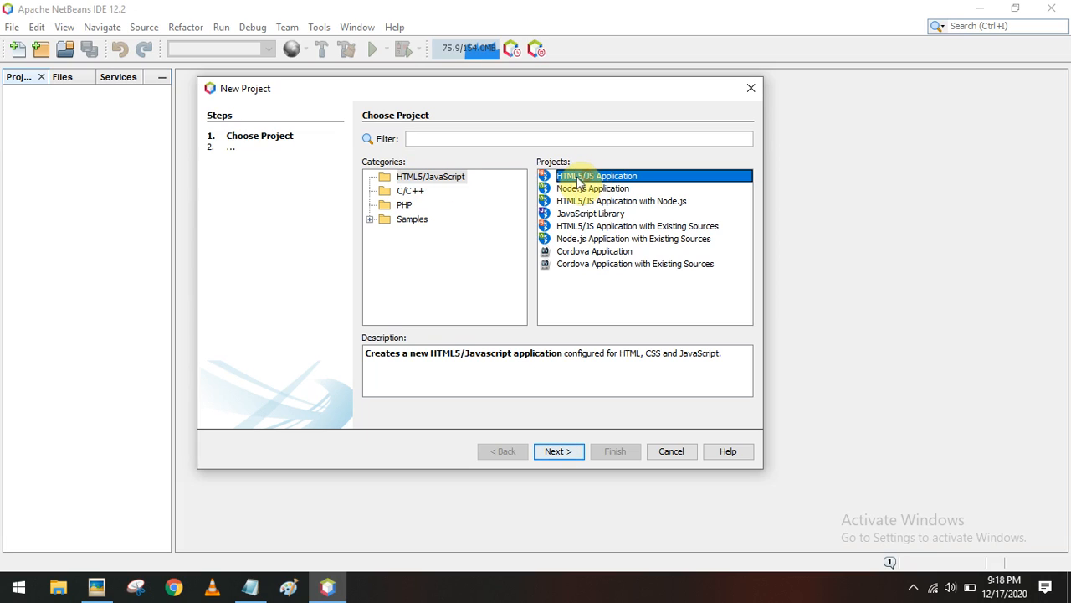
click(571, 456)
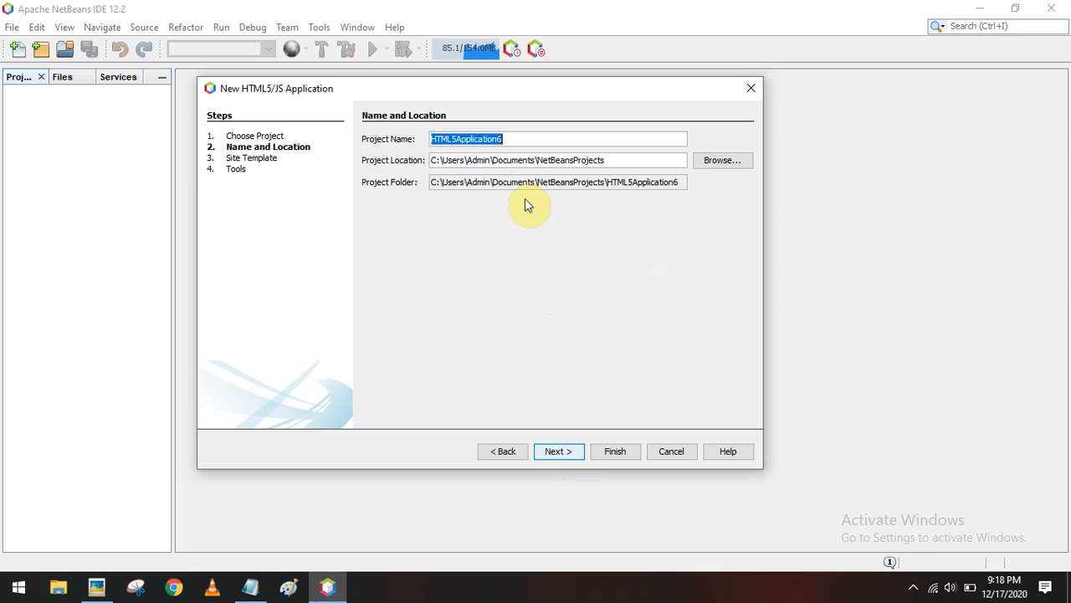
text(Example)
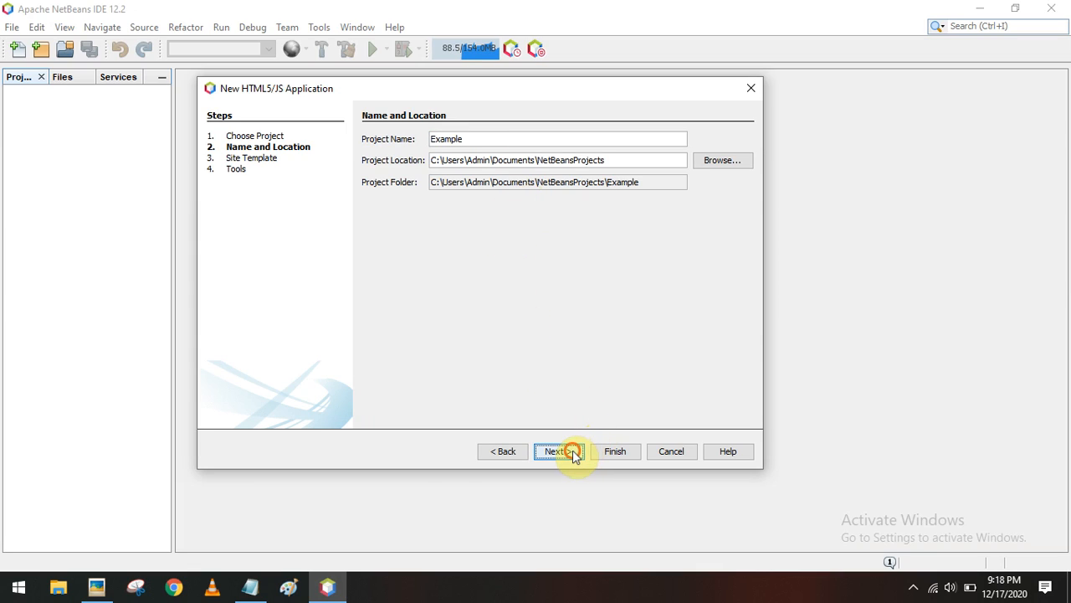
click(574, 452)
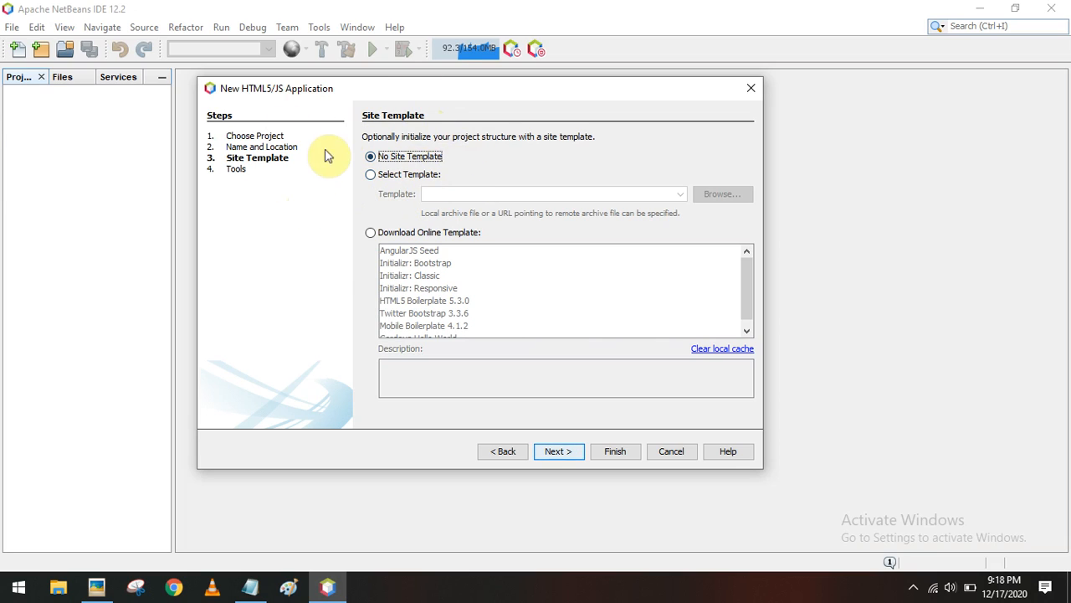
- Keep the project without a site template, exclude package.json, bower.json, Gruntfile.js and gulpfile.js, and finish creating it
click(569, 457)
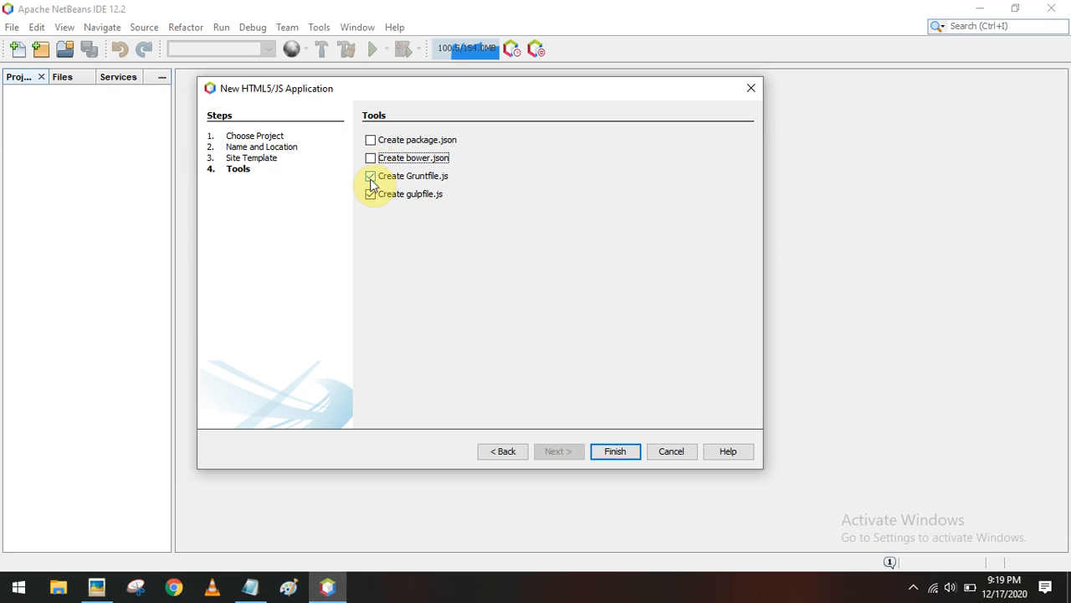
click(372, 180)
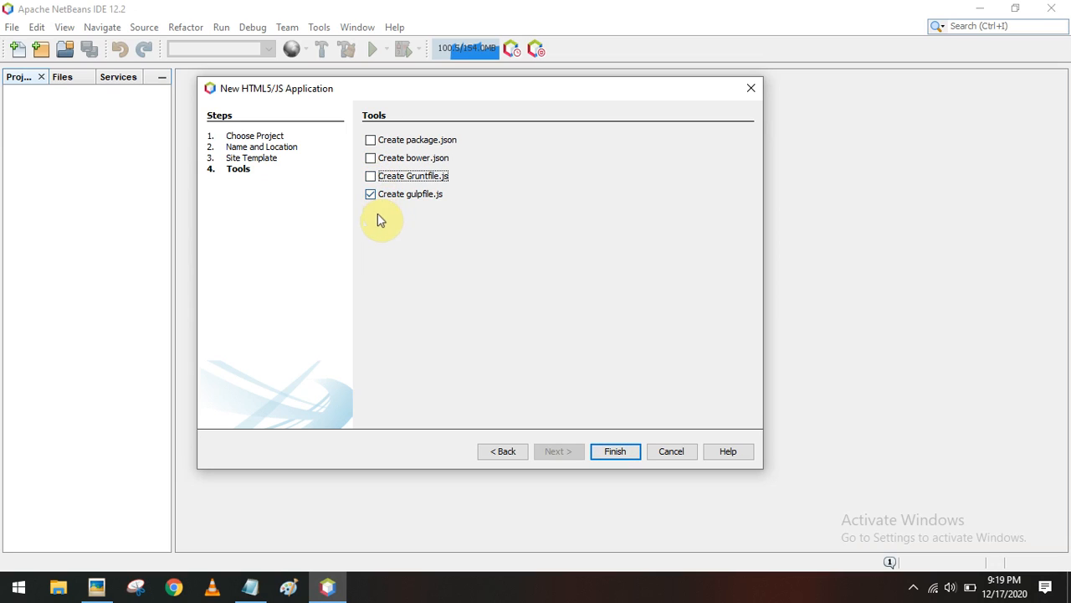
click(371, 194)
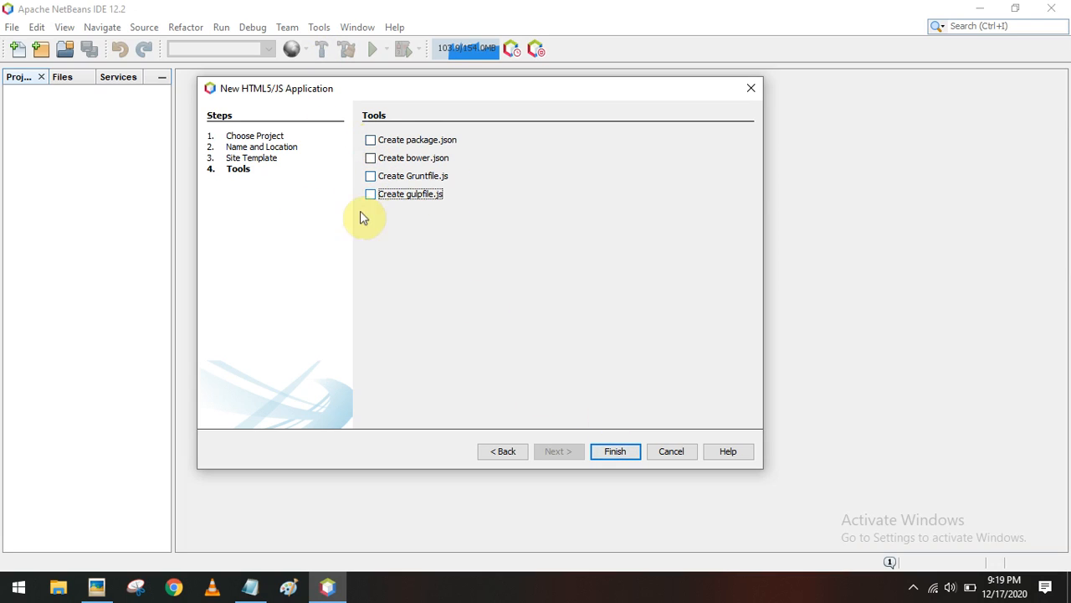
click(601, 453)
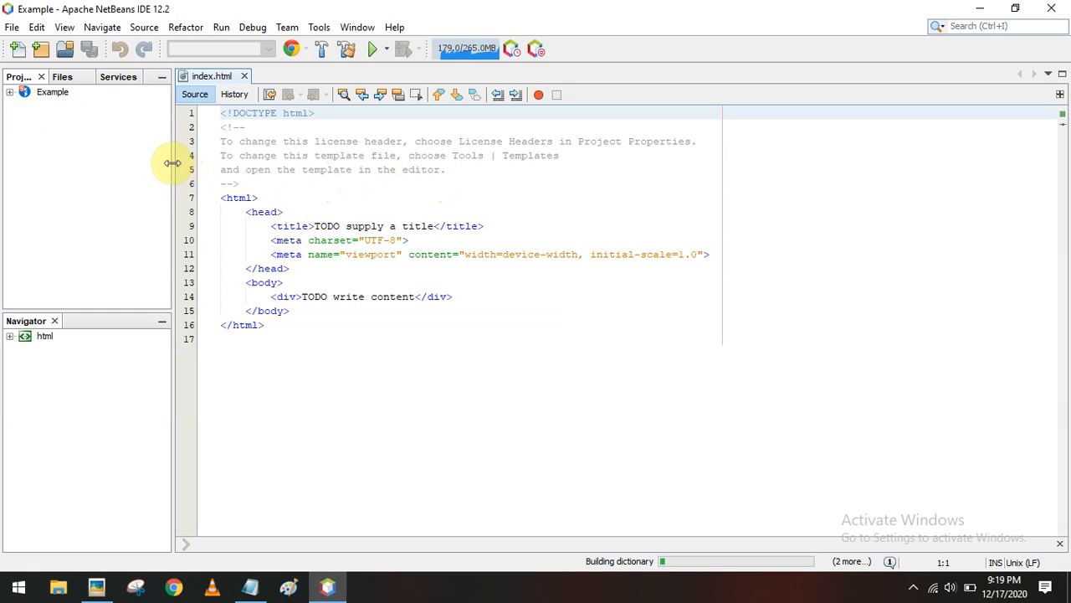
- Widen the Projects pane slightly and expand the Example project to show its folders
drag(174, 158, 204, 160)
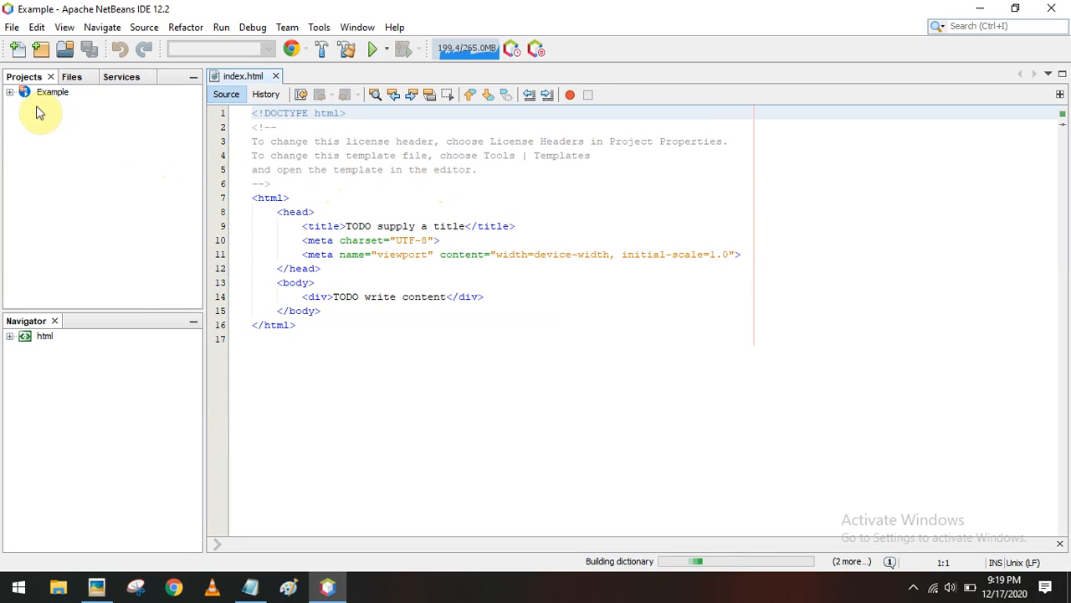
click(10, 93)
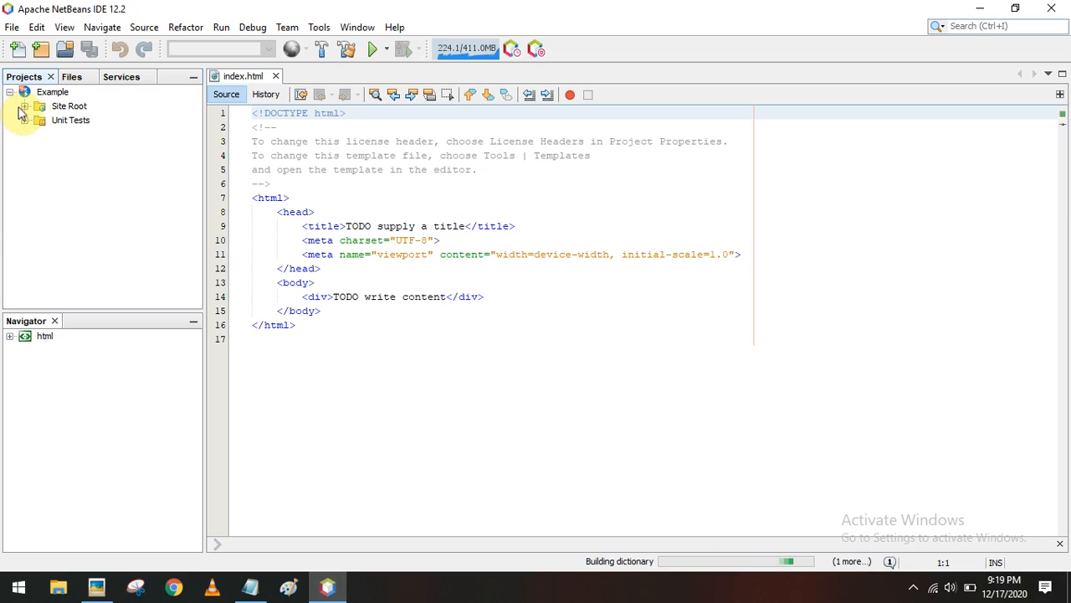
click(50, 92)
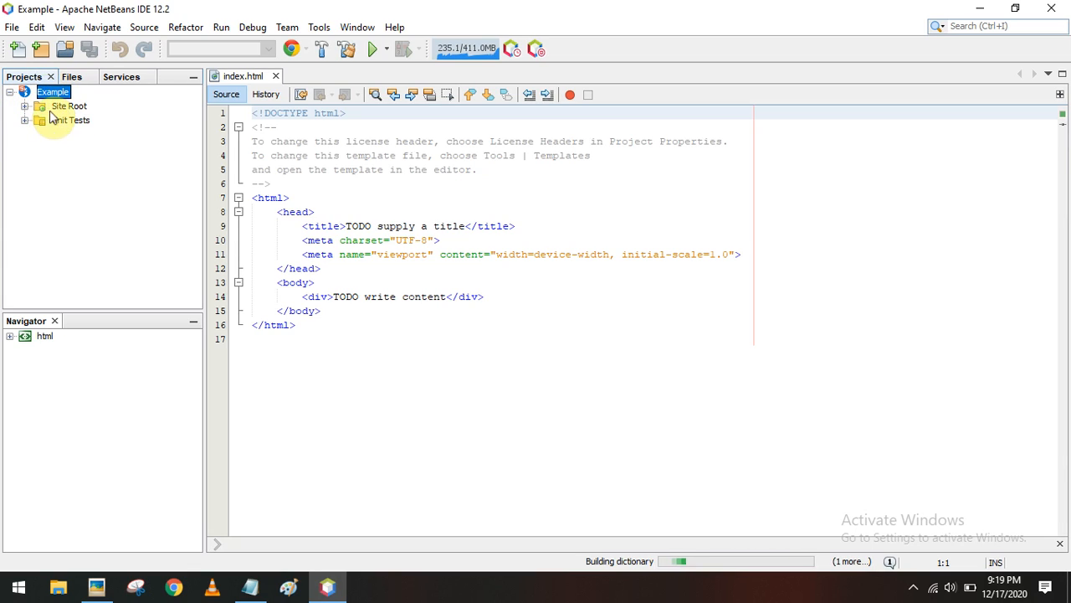
click(364, 238)
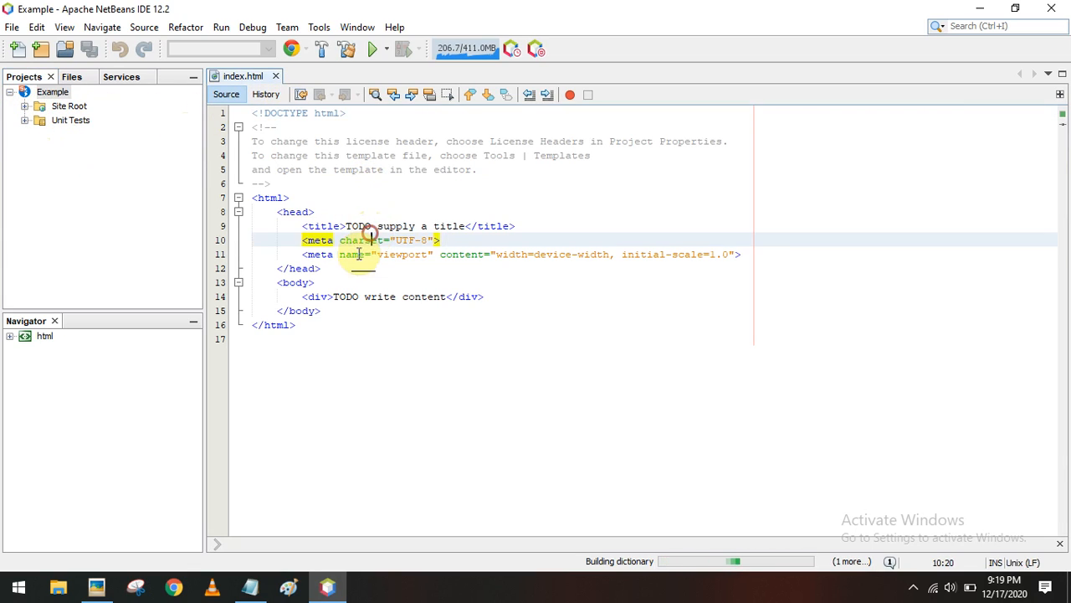
drag(257, 183, 299, 271)
click(303, 352)
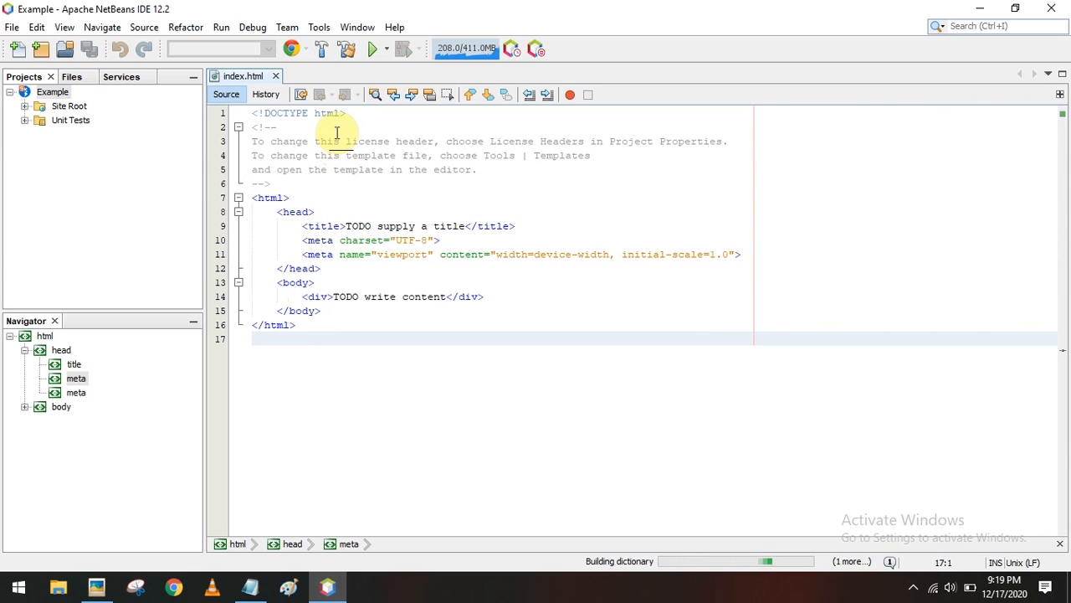
- Set the editor's default syntax font for all languages to Monospaced size 24 in the IDE options
click(319, 27)
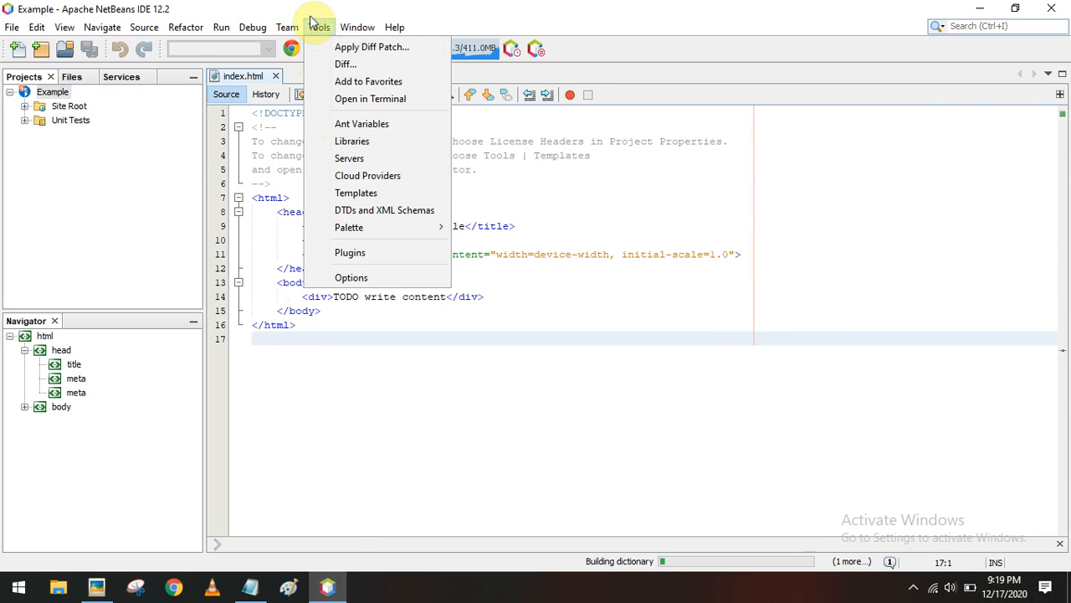
click(351, 278)
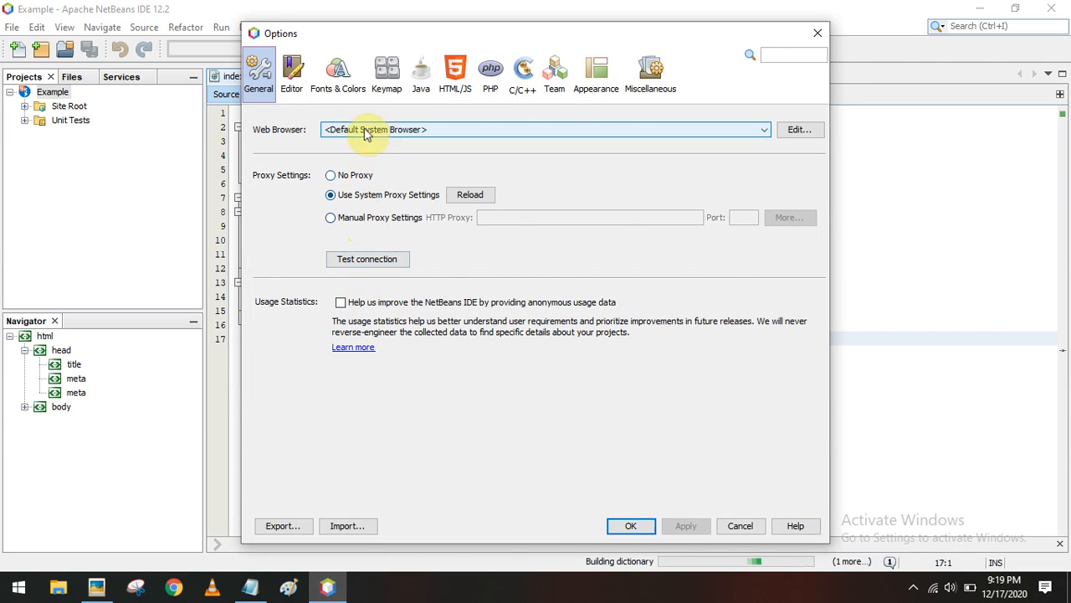
click(351, 75)
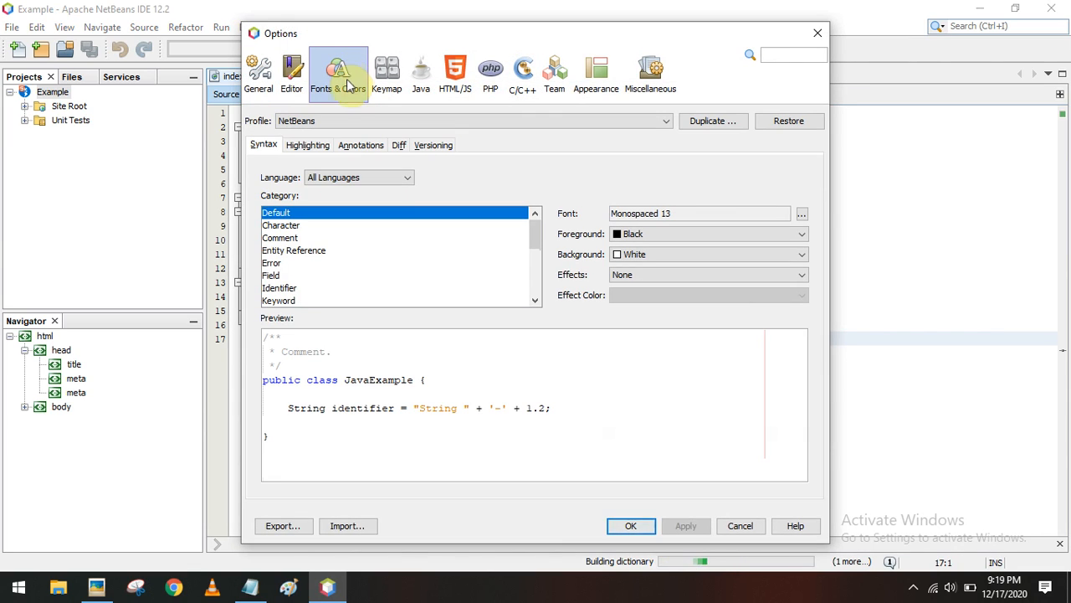
click(802, 214)
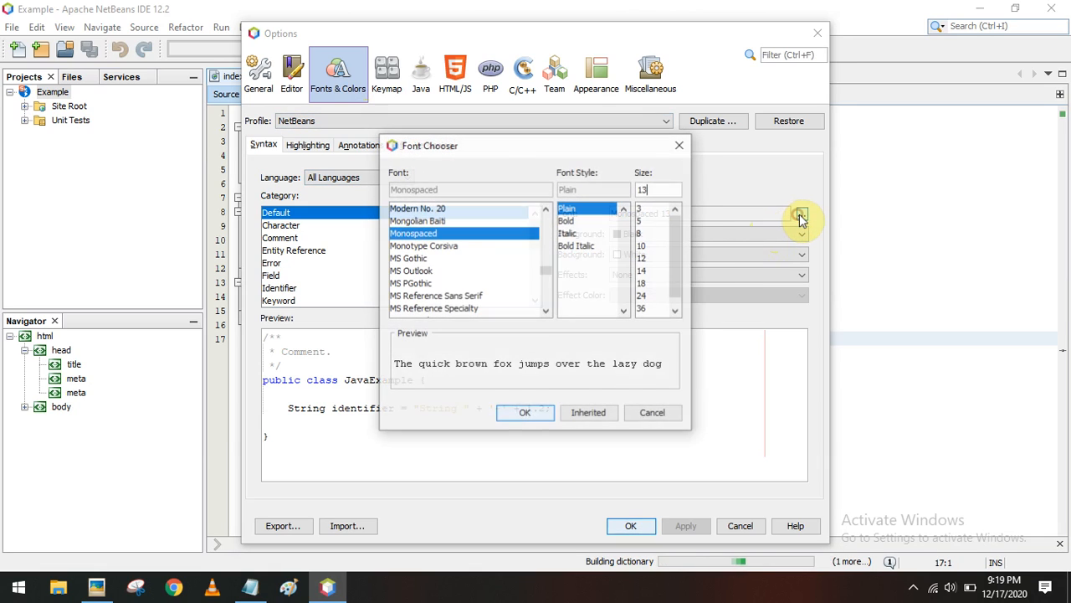
click(651, 284)
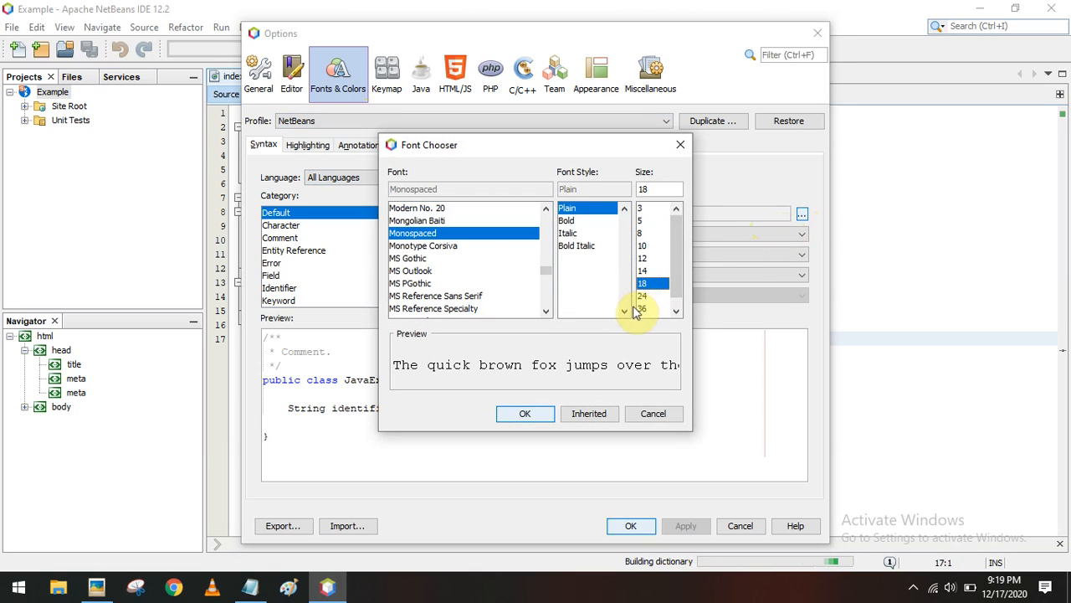
click(649, 296)
click(519, 412)
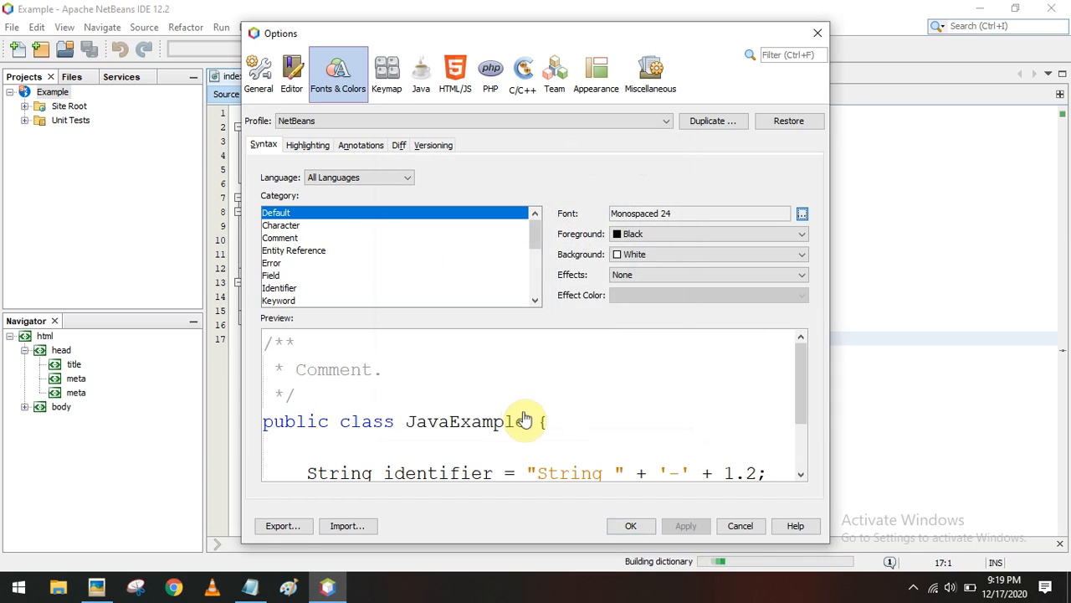
click(632, 529)
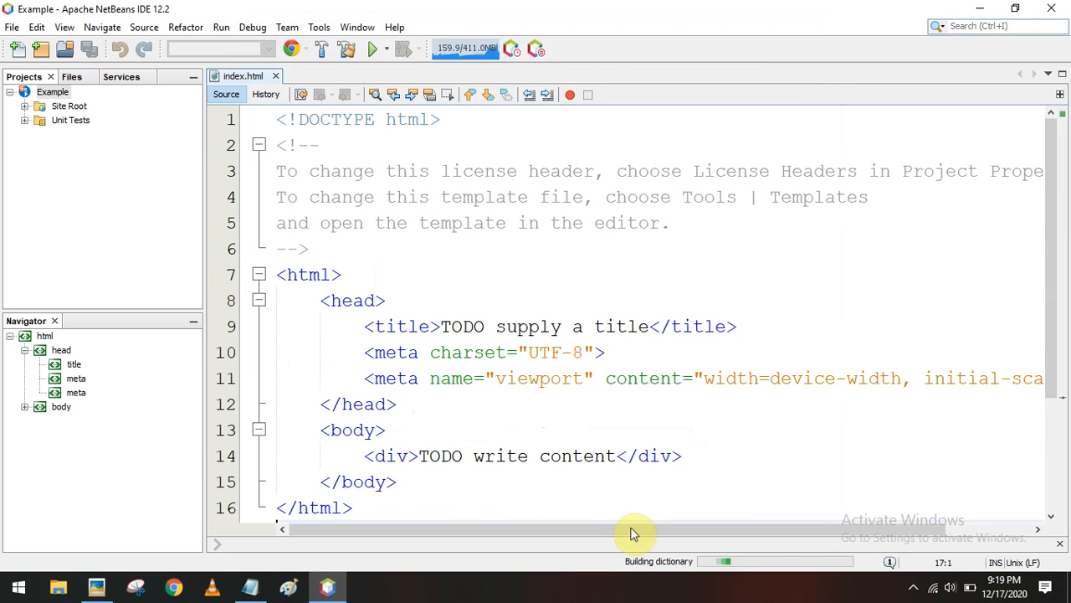
- Delete the license comment block and its leftover blank line above the html tag in index.html, and save the file
scroll(343, 239, up, 2)
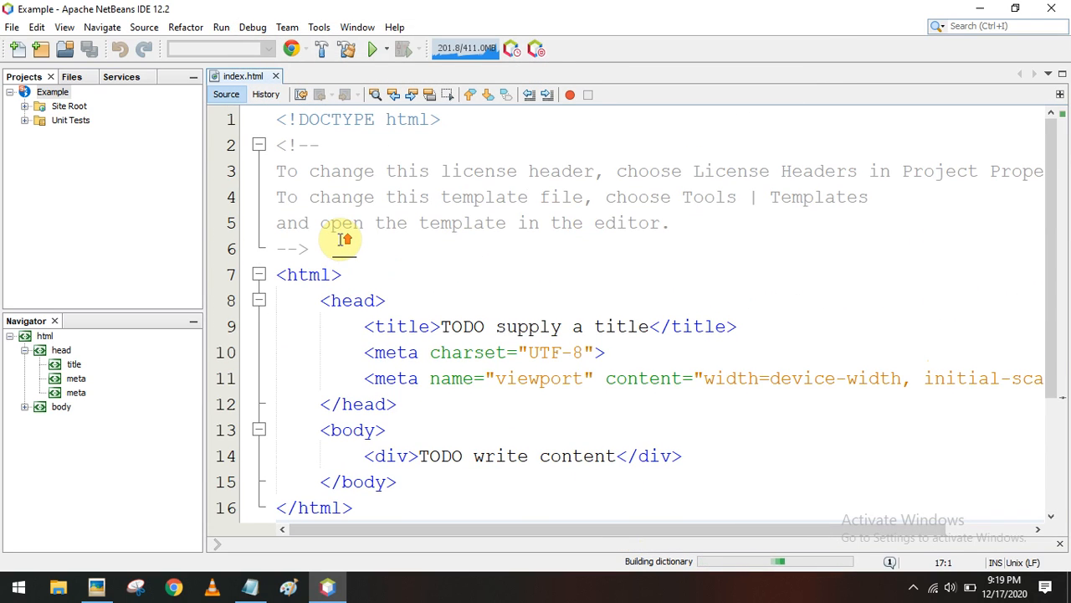
drag(316, 249, 266, 144)
key(Delete)
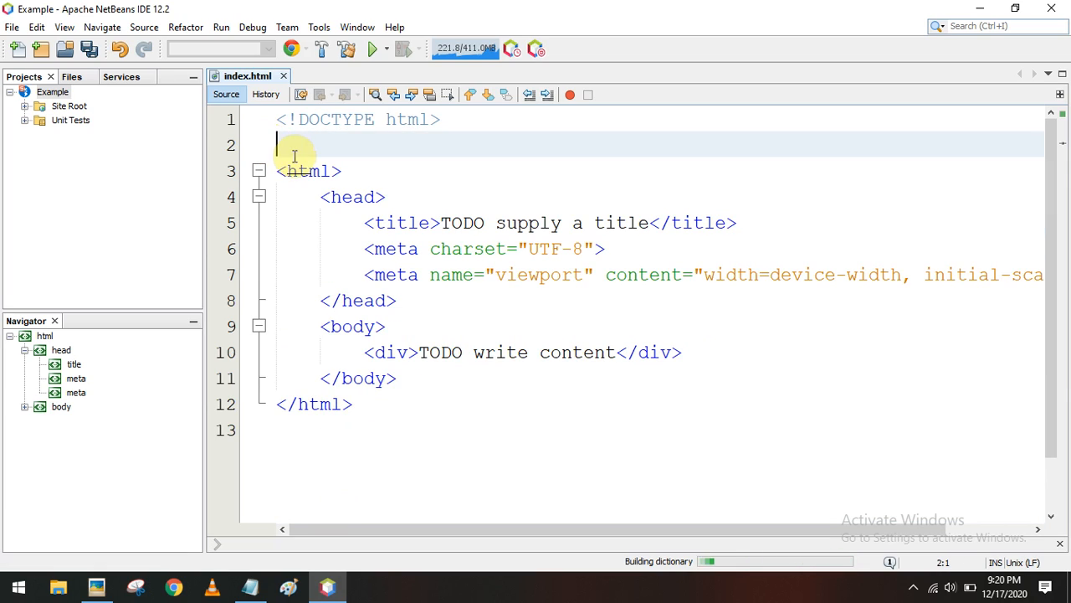
click(284, 171)
click(361, 144)
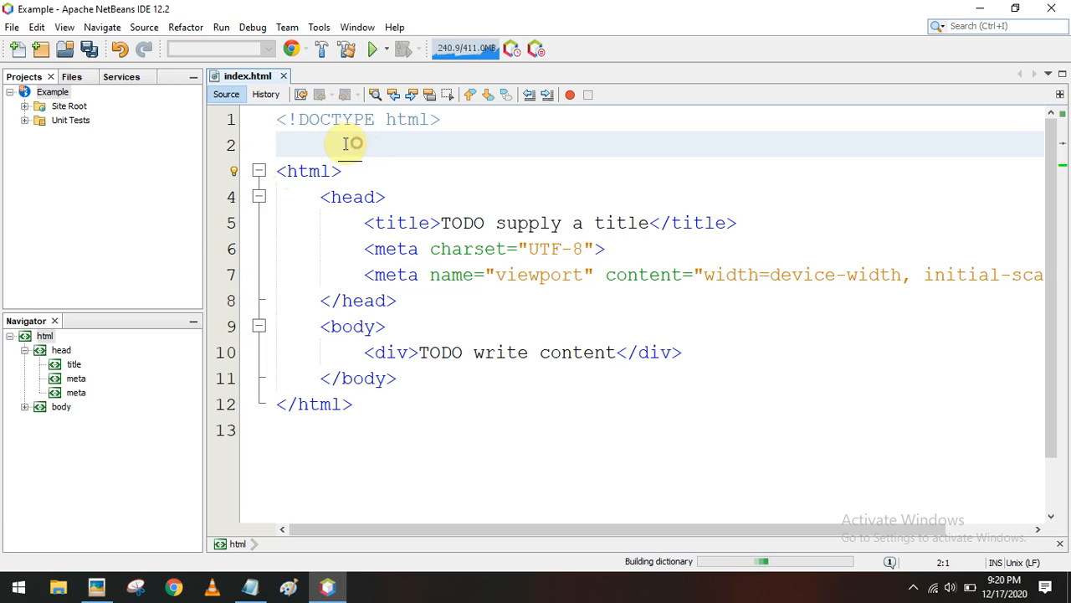
key(BackSpace)
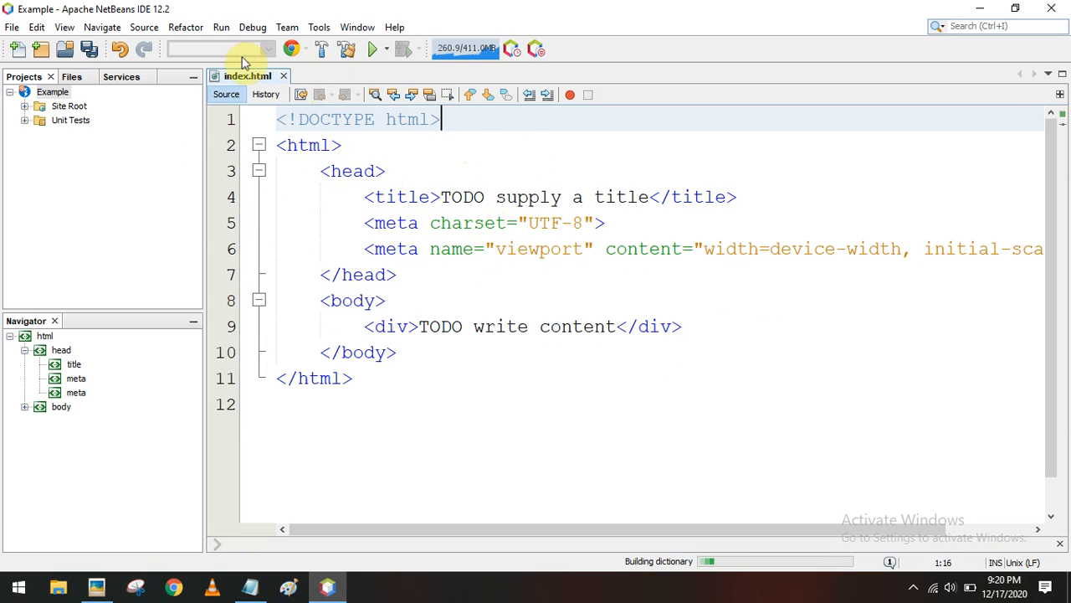
click(91, 50)
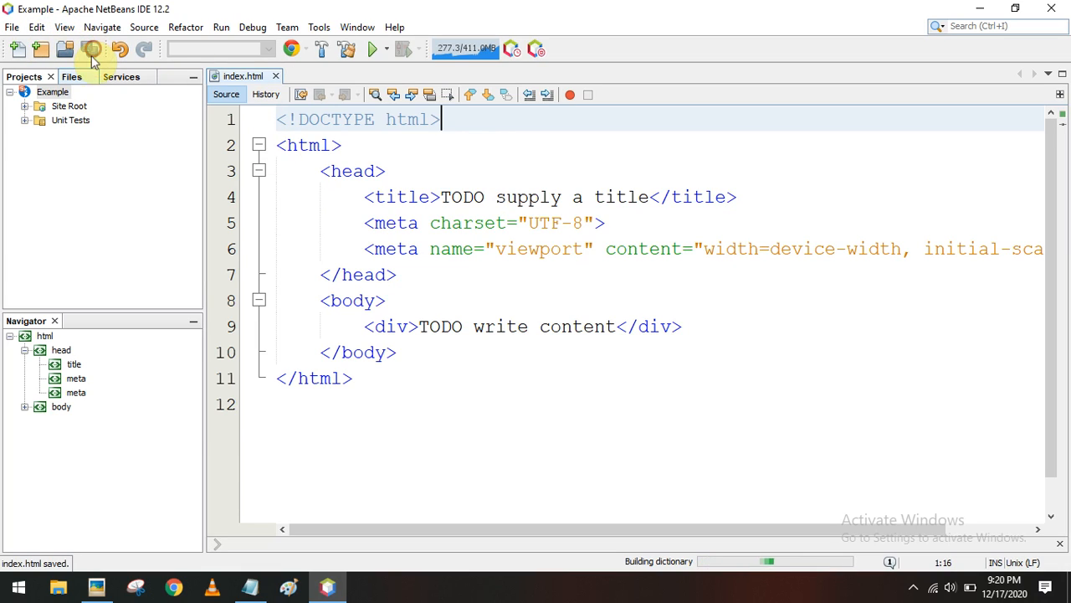
- In index.html under Site Root, replace the body's div line with the text "Welcome to Netbeans IDE" and save the file
click(26, 106)
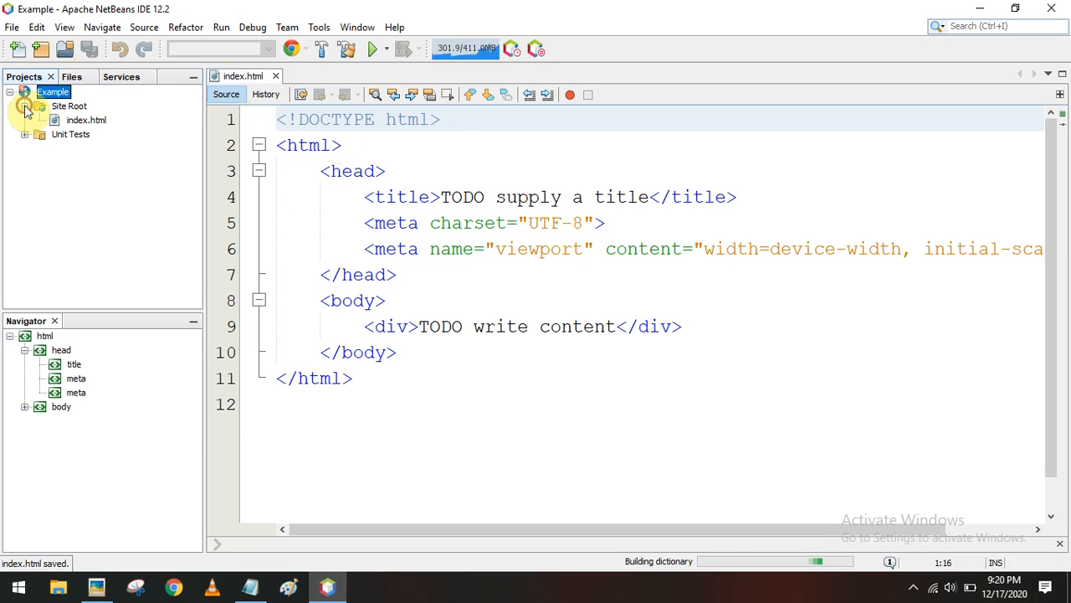
click(84, 121)
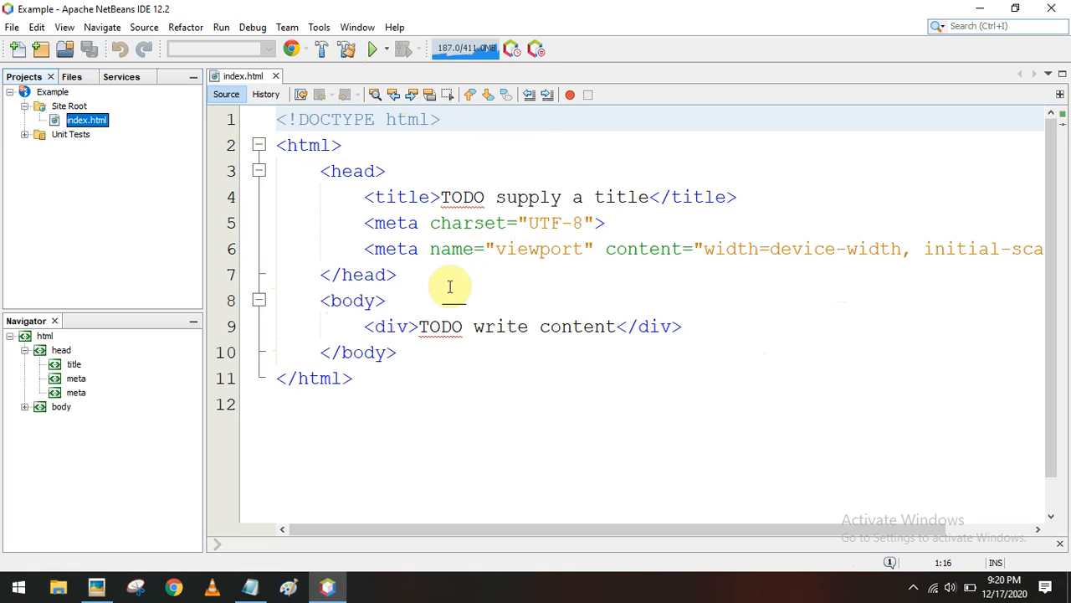
click(617, 326)
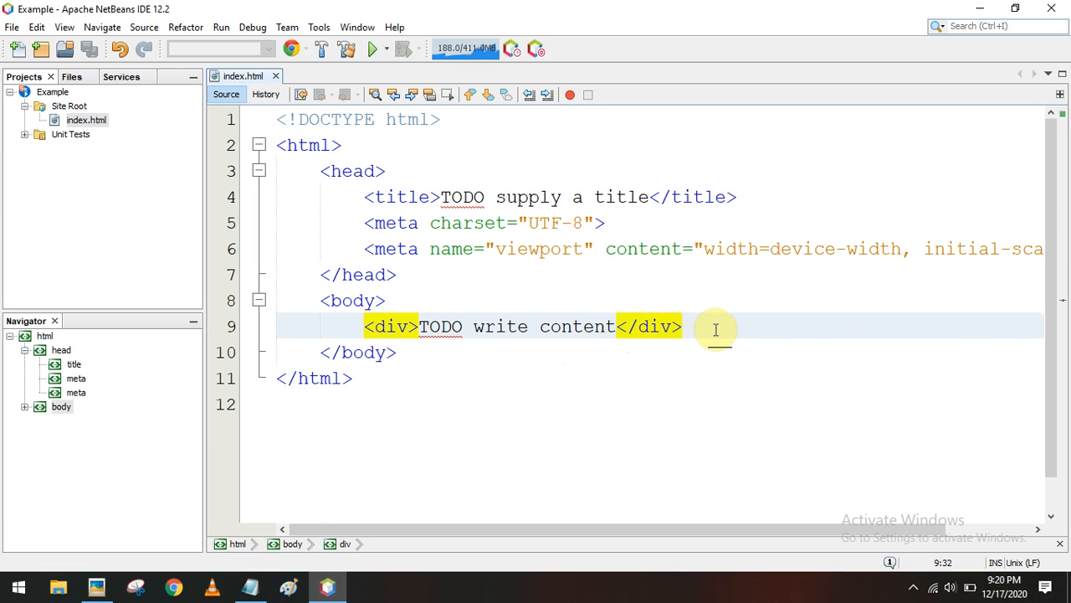
drag(363, 326, 695, 328)
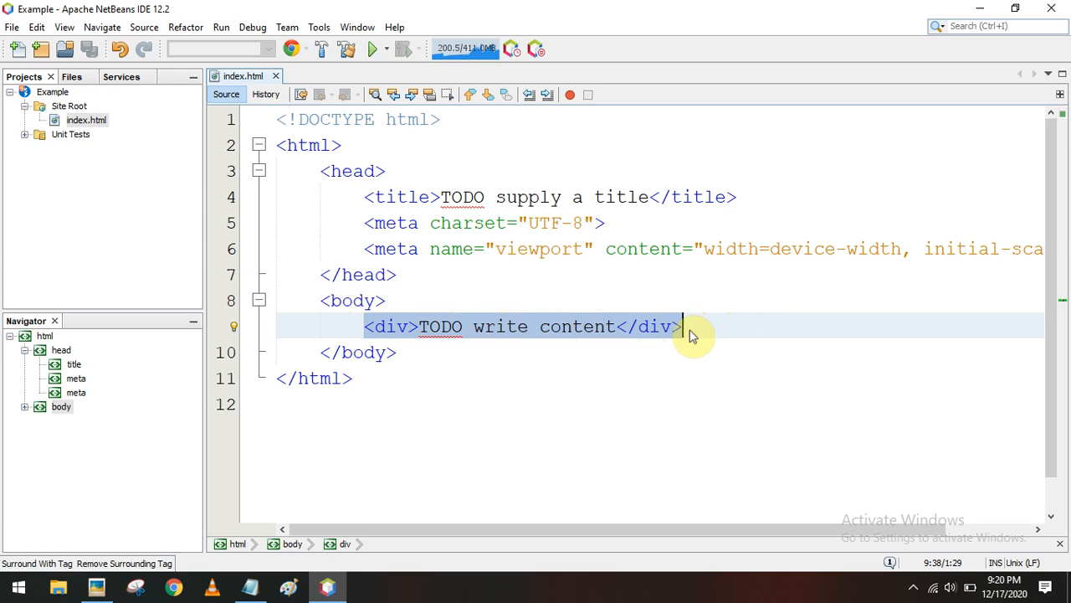
key(Delete)
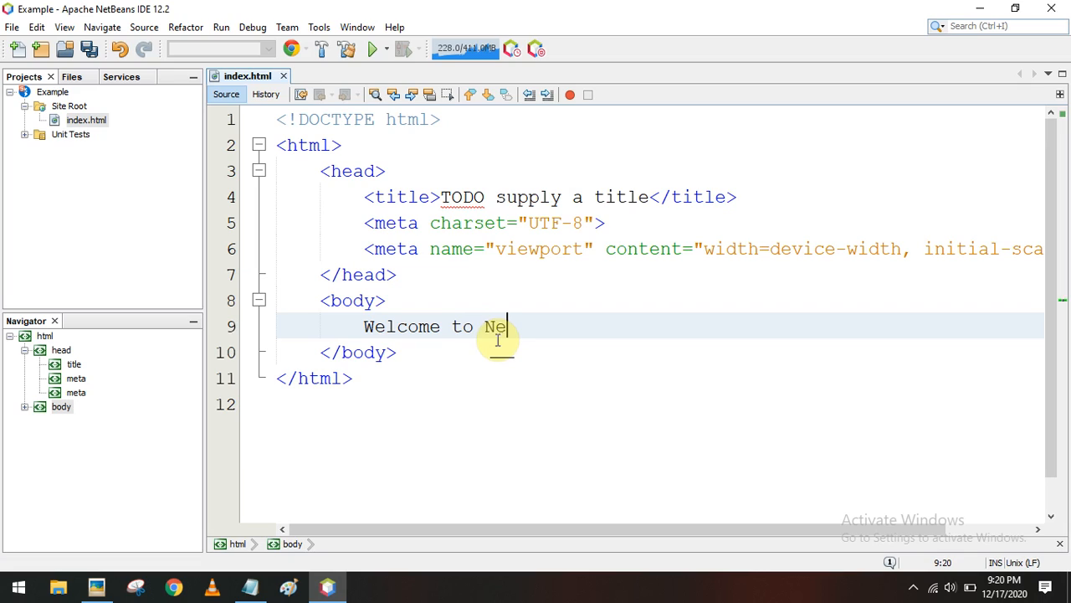
text(eans ID)
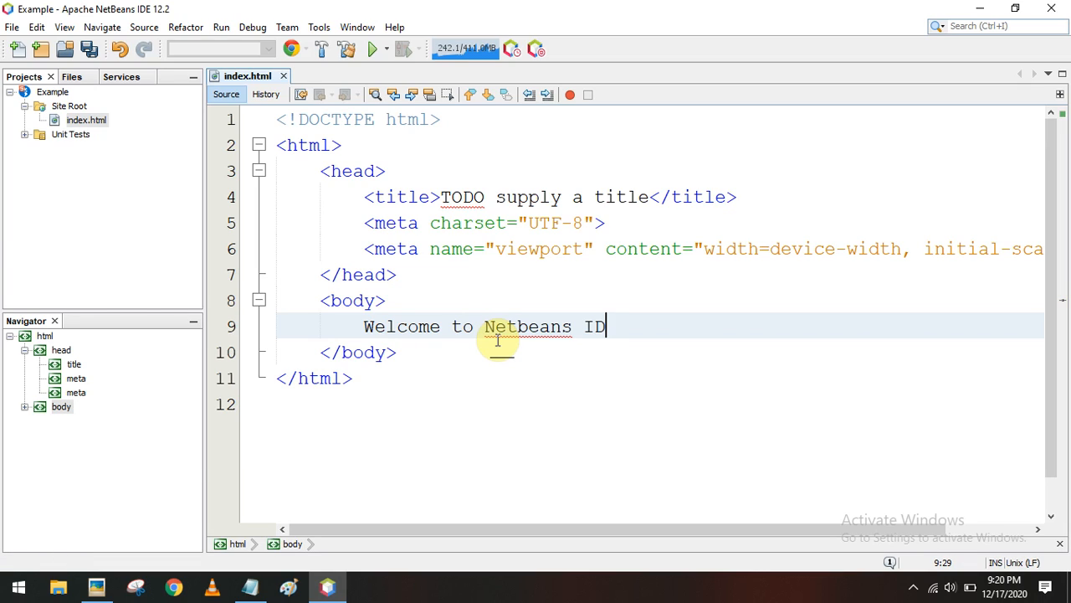
text(E)
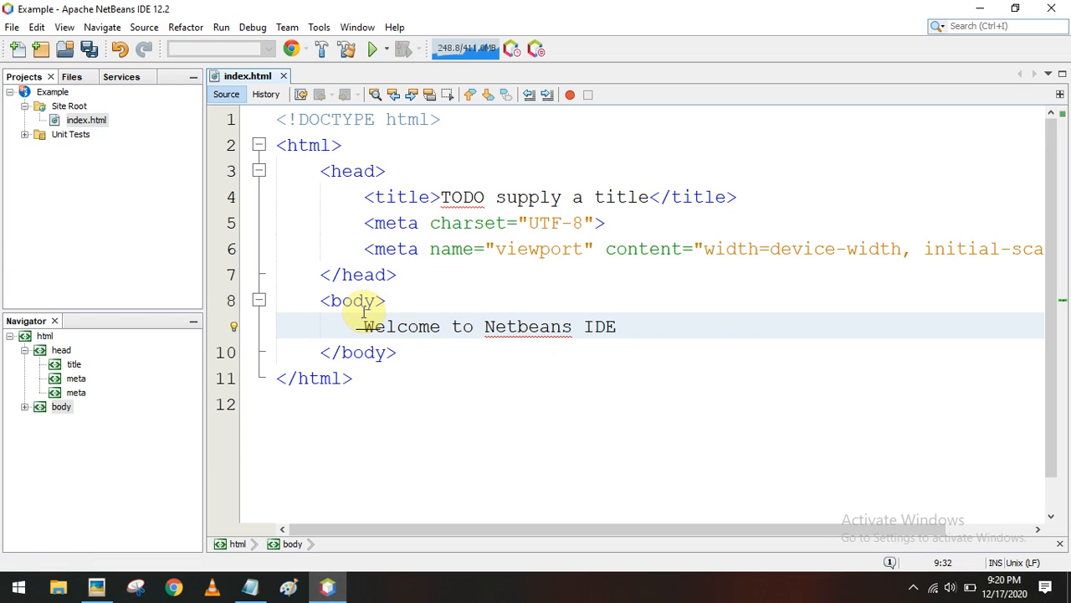
drag(365, 326, 636, 332)
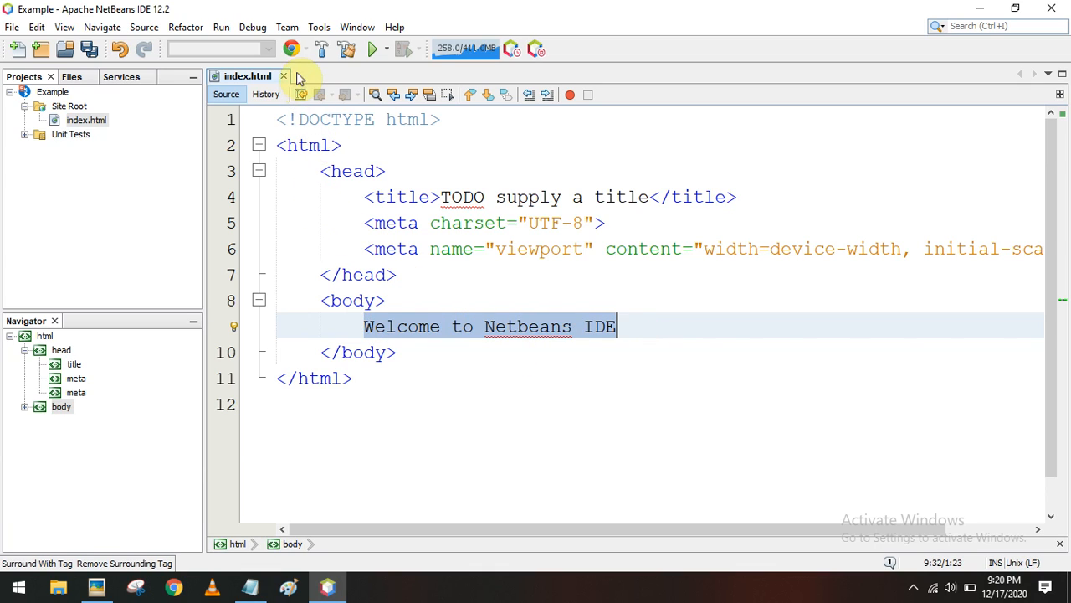
click(88, 49)
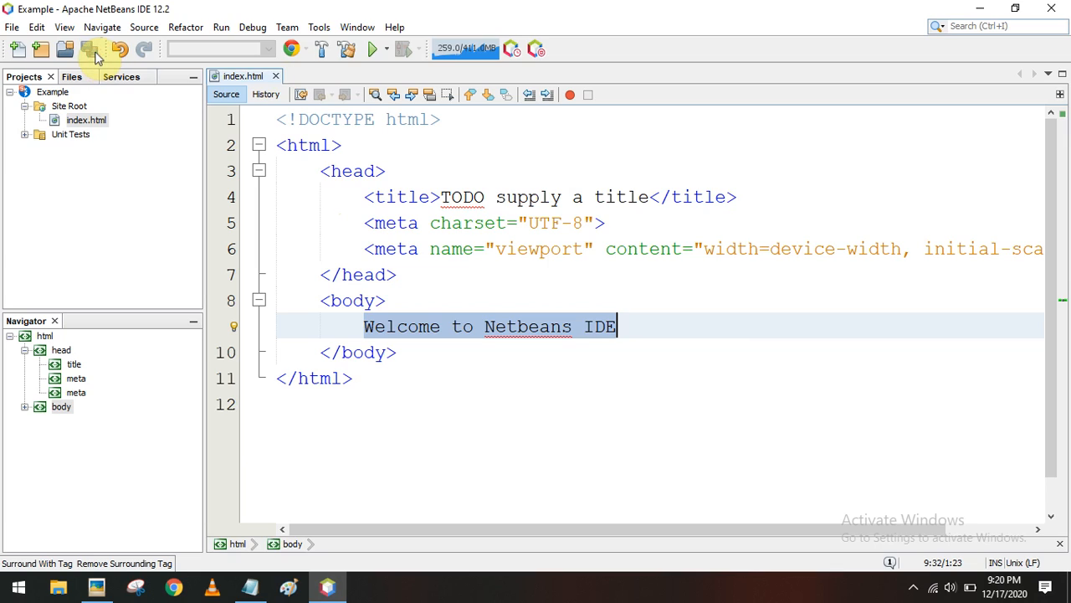
- Set the project's browser to the regular Chrome option without the NetBeans Connector
click(299, 50)
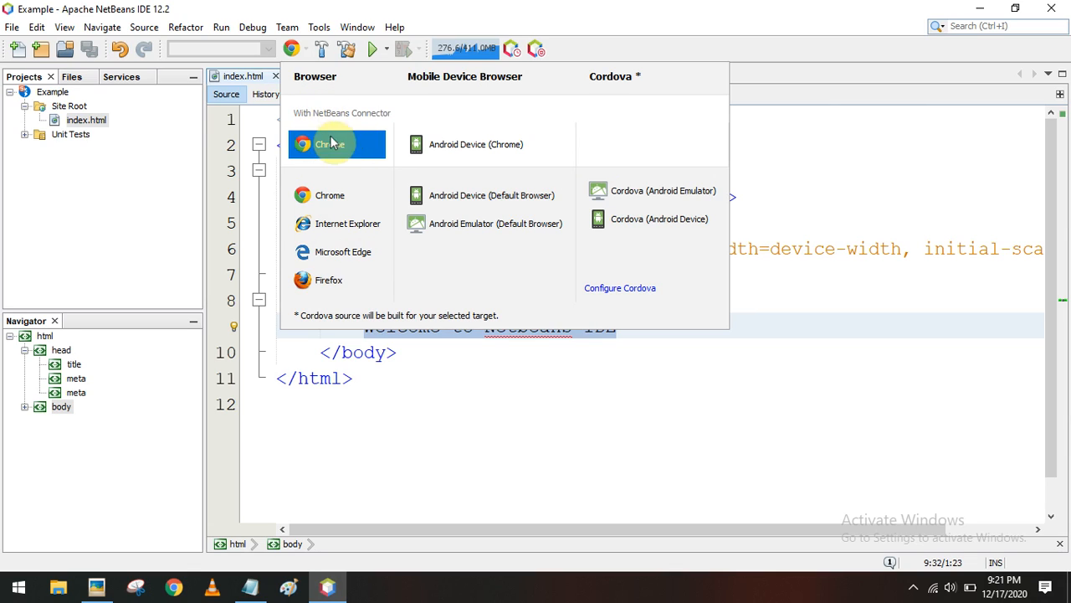
click(316, 199)
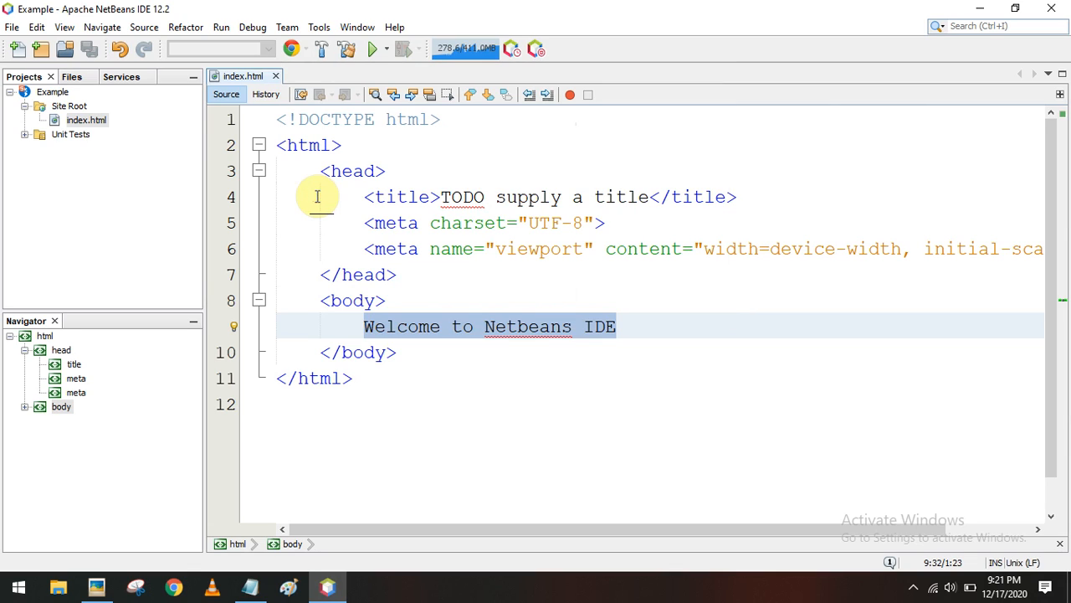
click(298, 50)
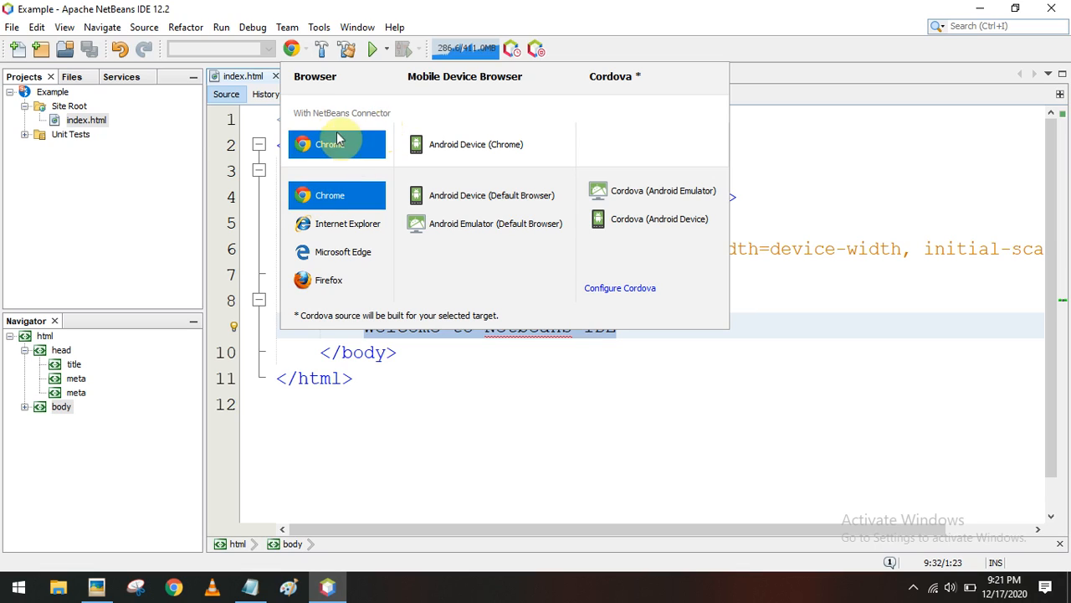
click(325, 199)
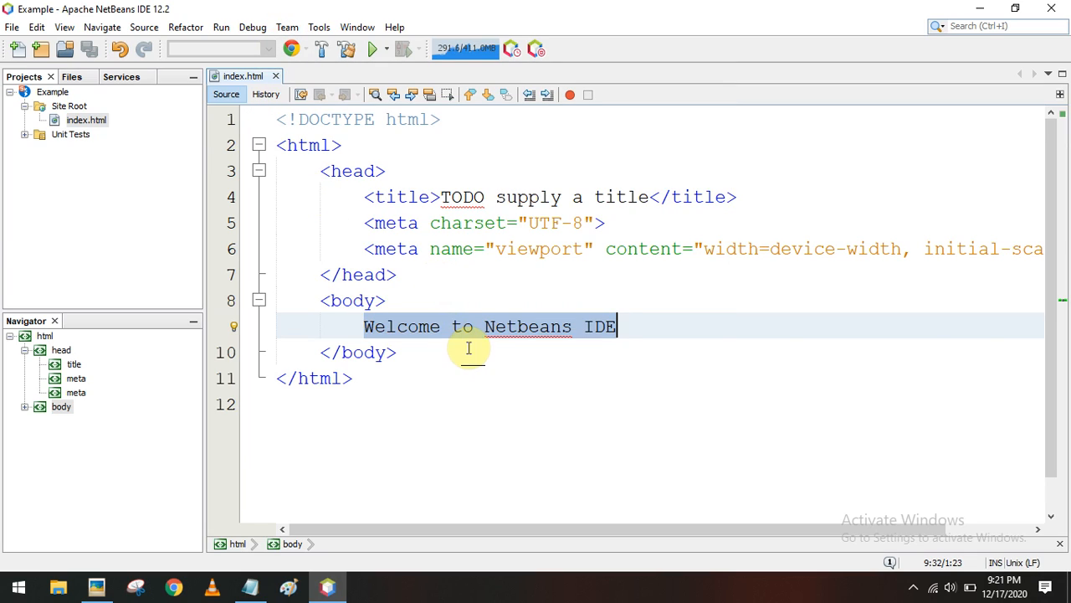
click(507, 349)
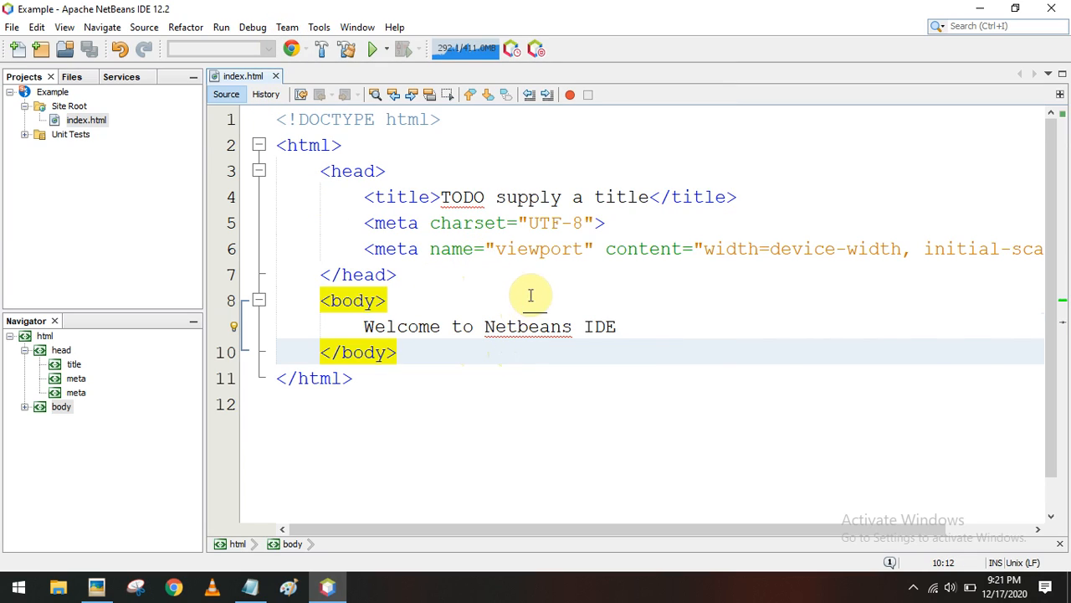
- Run index.html in Chrome and allow NetBeans IDE through the Windows Defender Firewall on private networks
right_click(510, 274)
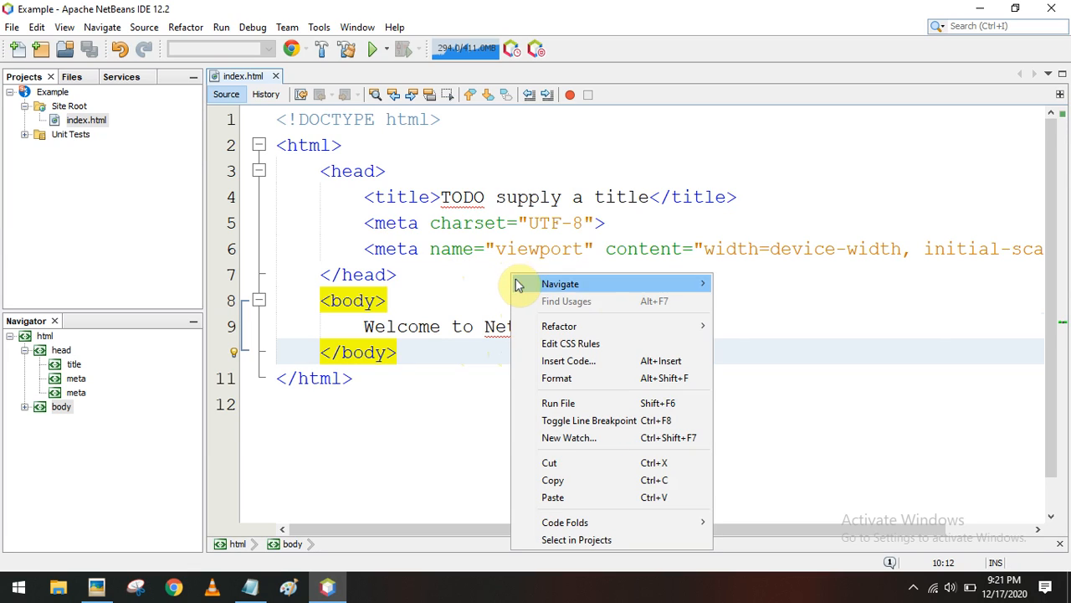
click(559, 405)
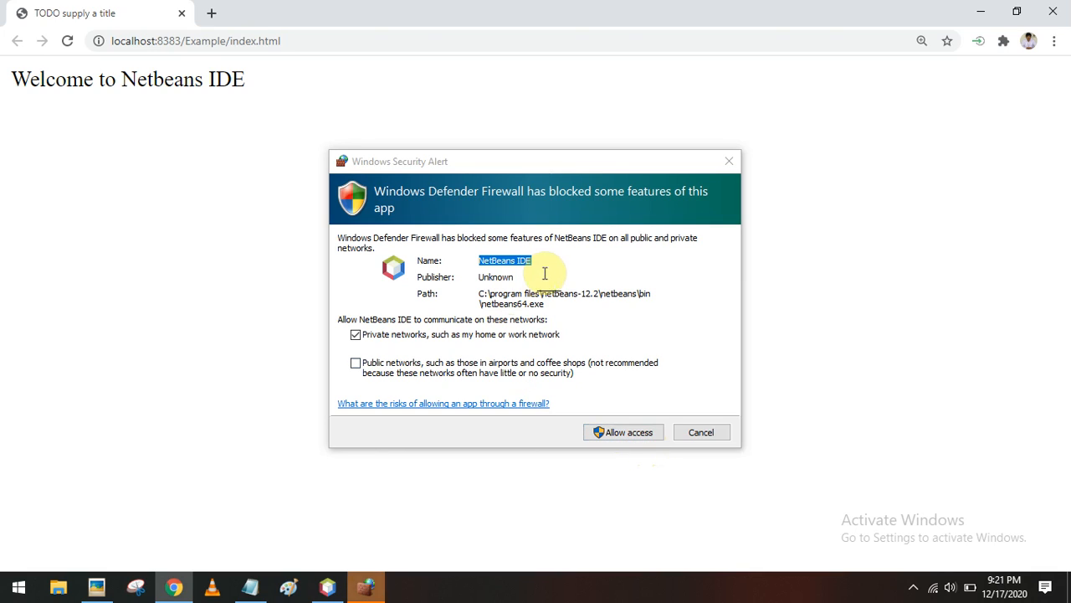
click(634, 435)
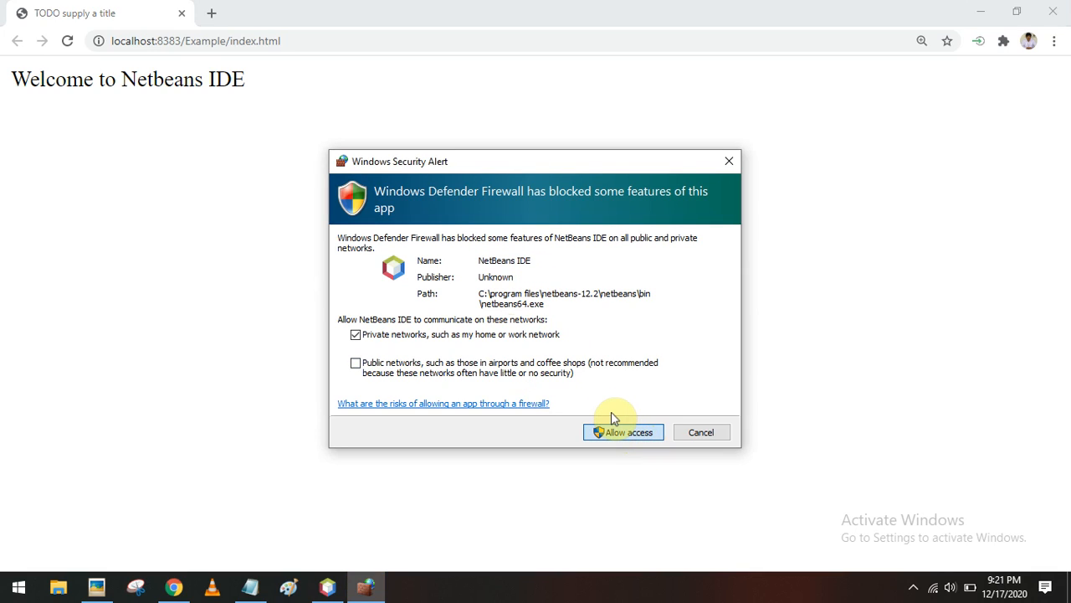
click(613, 425)
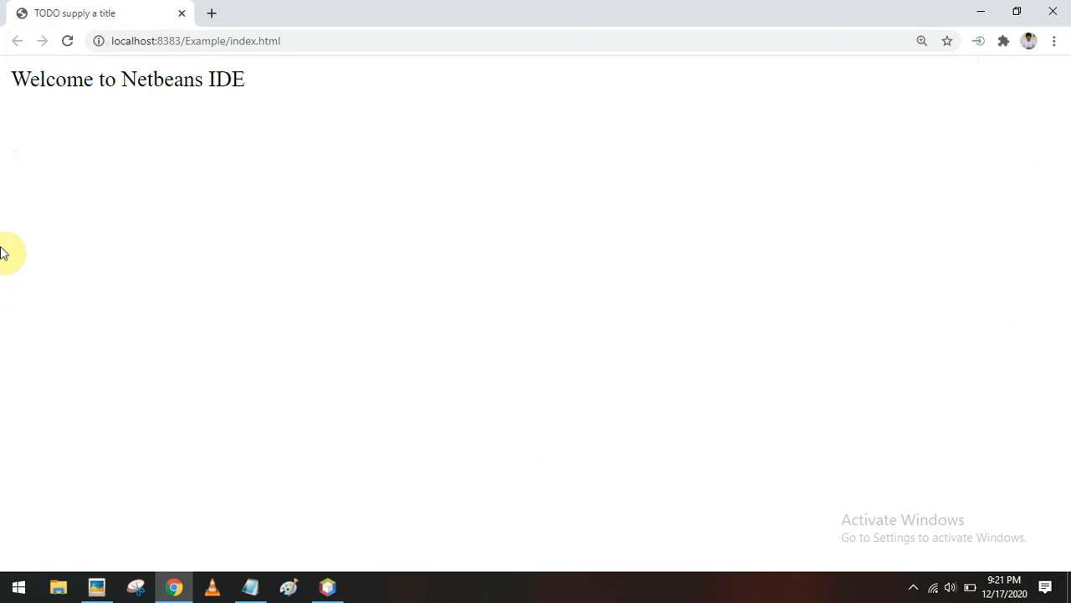
- Examine the host, port, project name and file name in the address of the running page
drag(117, 42, 298, 41)
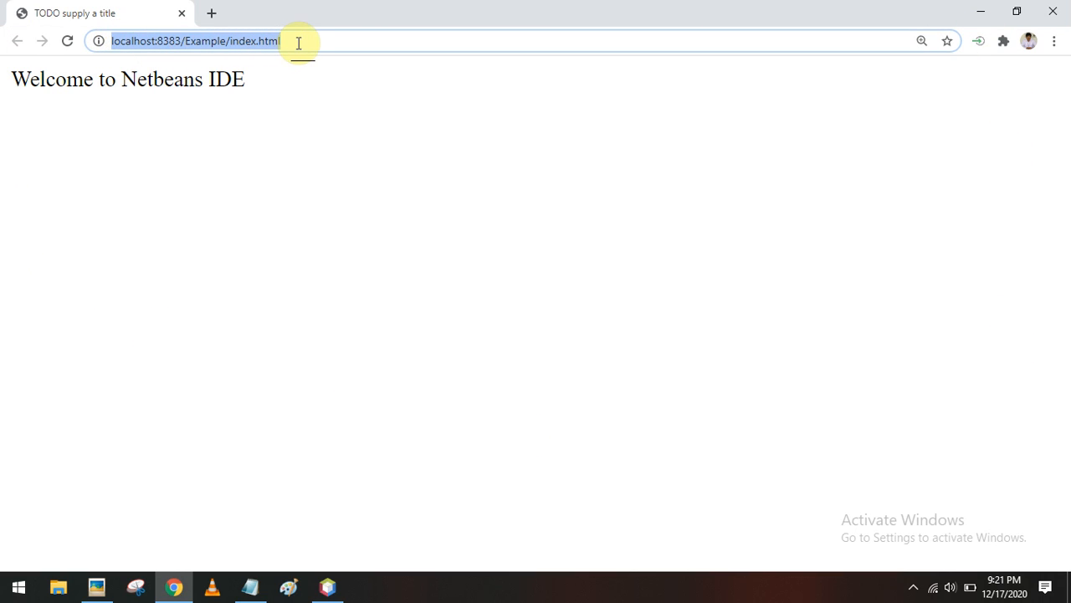
click(164, 41)
drag(160, 41, 106, 42)
drag(187, 41, 158, 41)
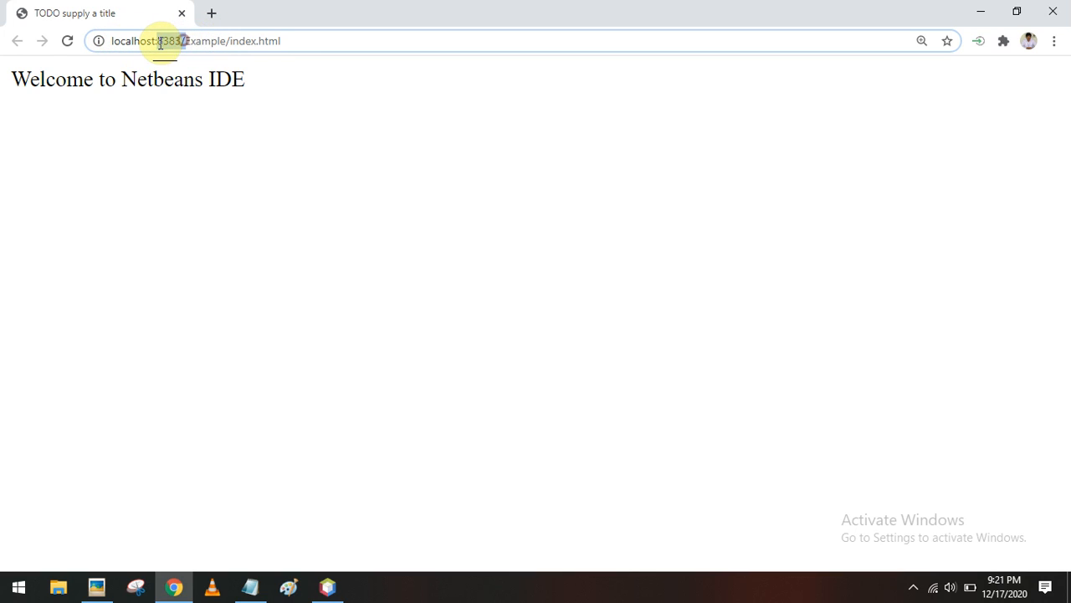
click(185, 42)
drag(186, 41, 283, 41)
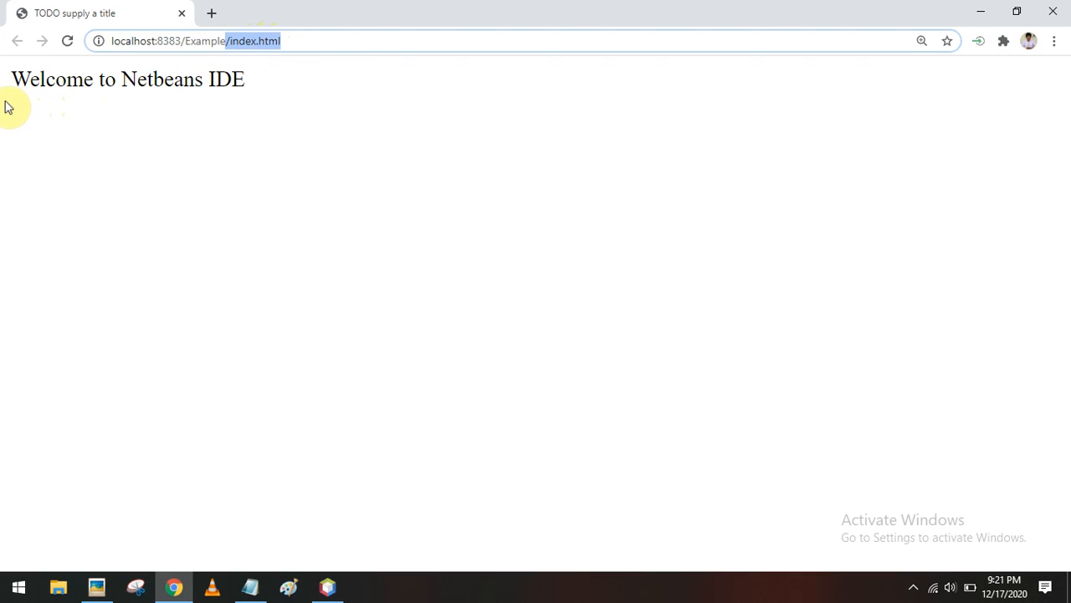
- Compare the text on the Chrome page with the body line of index.html in NetBeans, ending back in NetBeans
drag(10, 78, 275, 95)
click(327, 587)
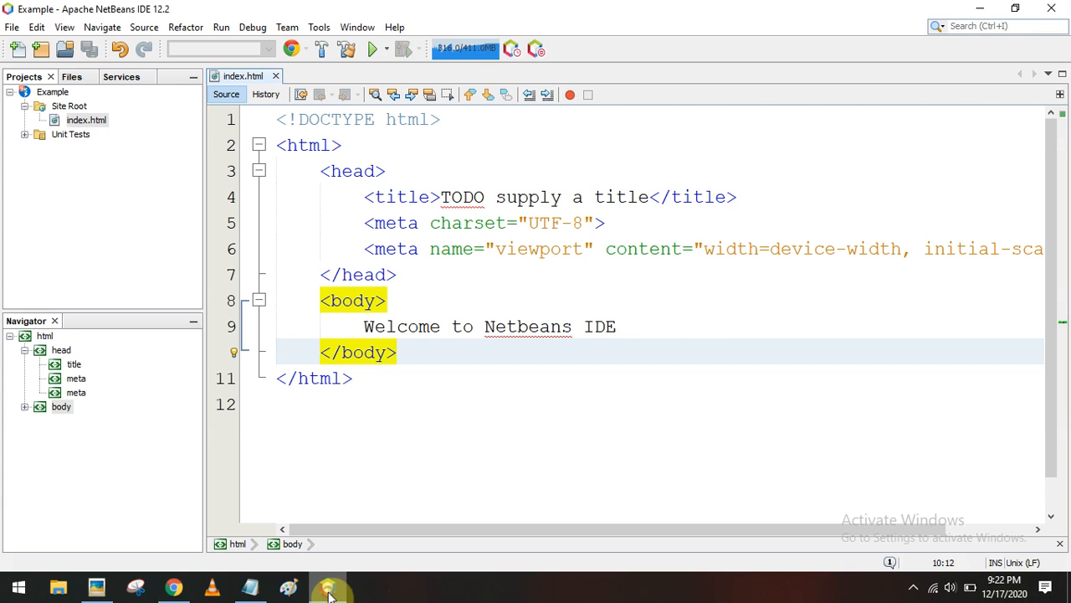
drag(363, 326, 670, 326)
click(173, 587)
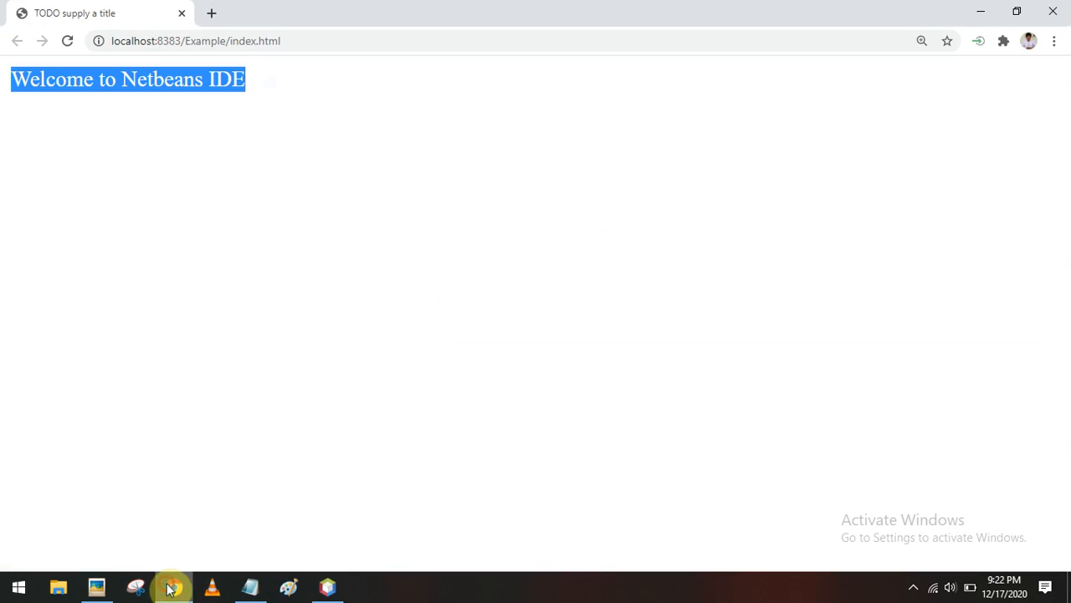
click(211, 222)
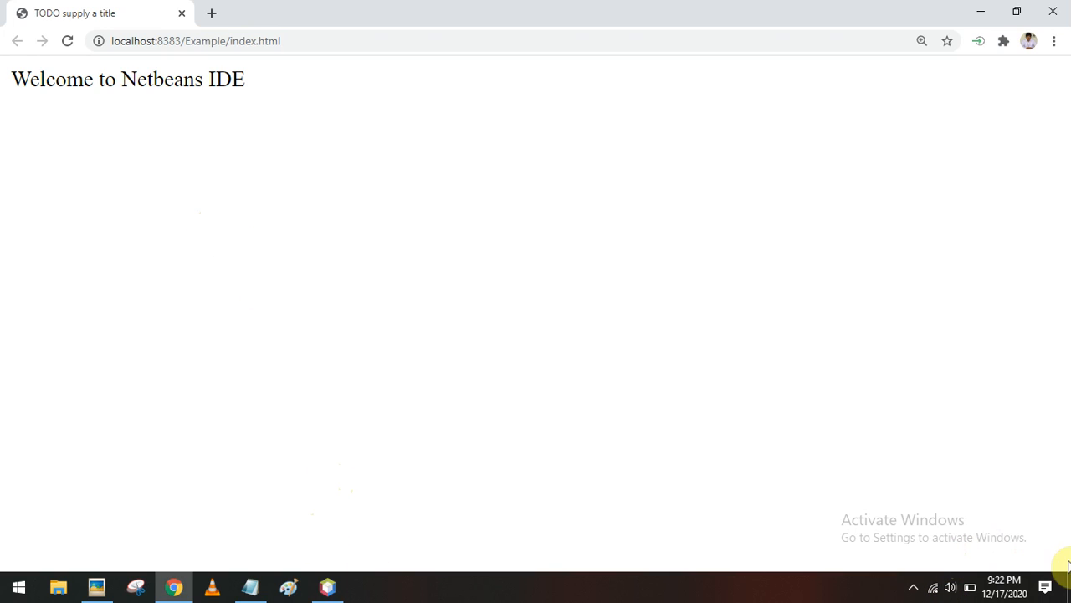
click(328, 586)
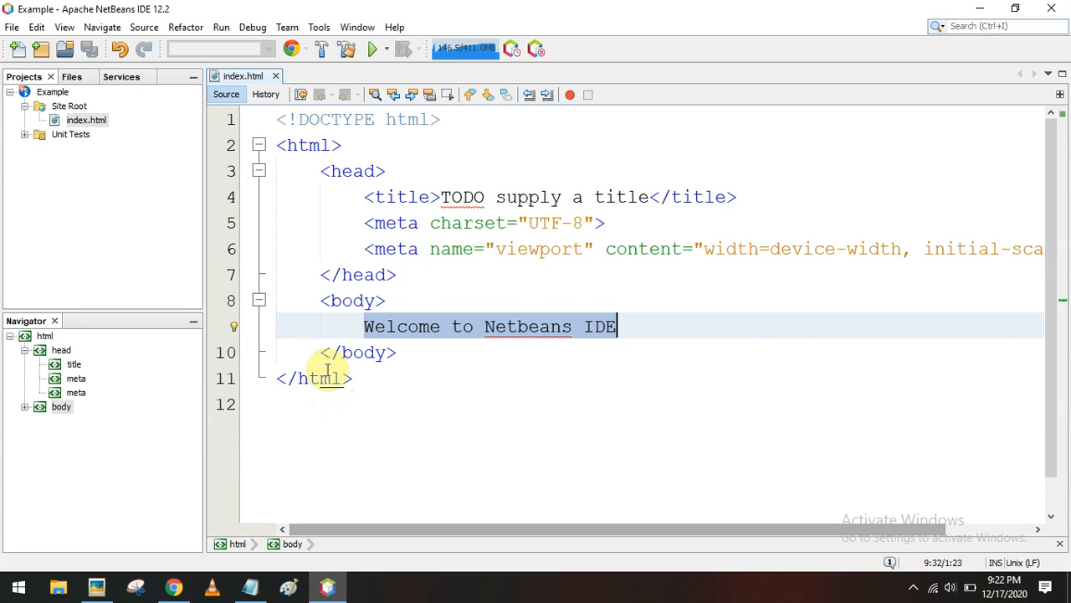